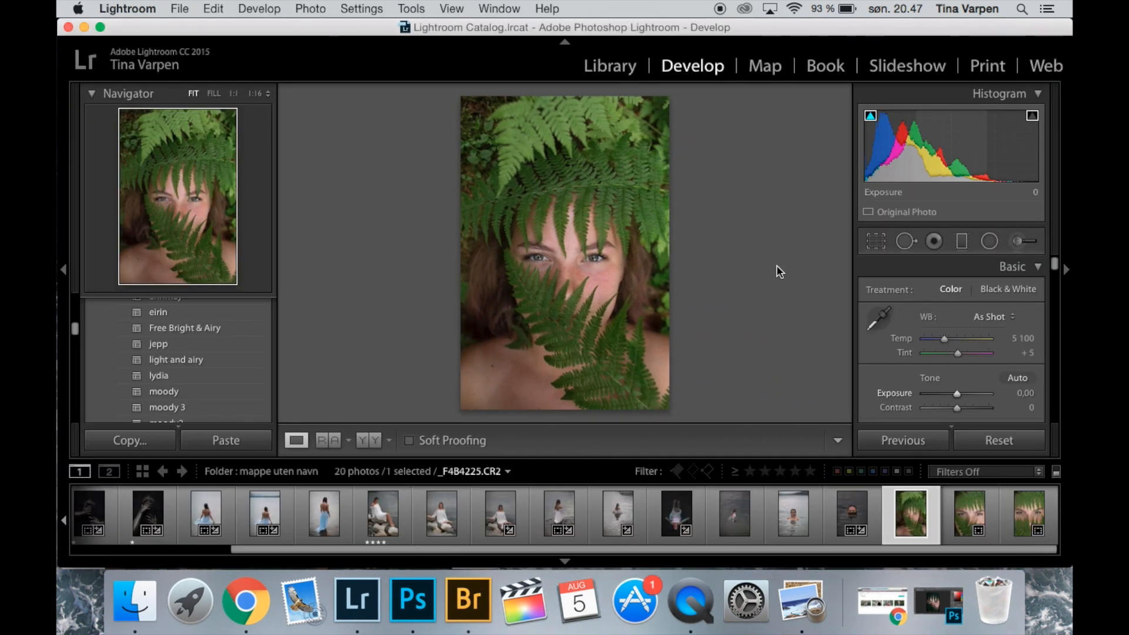
# Step: Crop the fern portrait tightly around the eyes and surrounding leaves, keeping the original aspect ratio
pyautogui.click(875, 241)
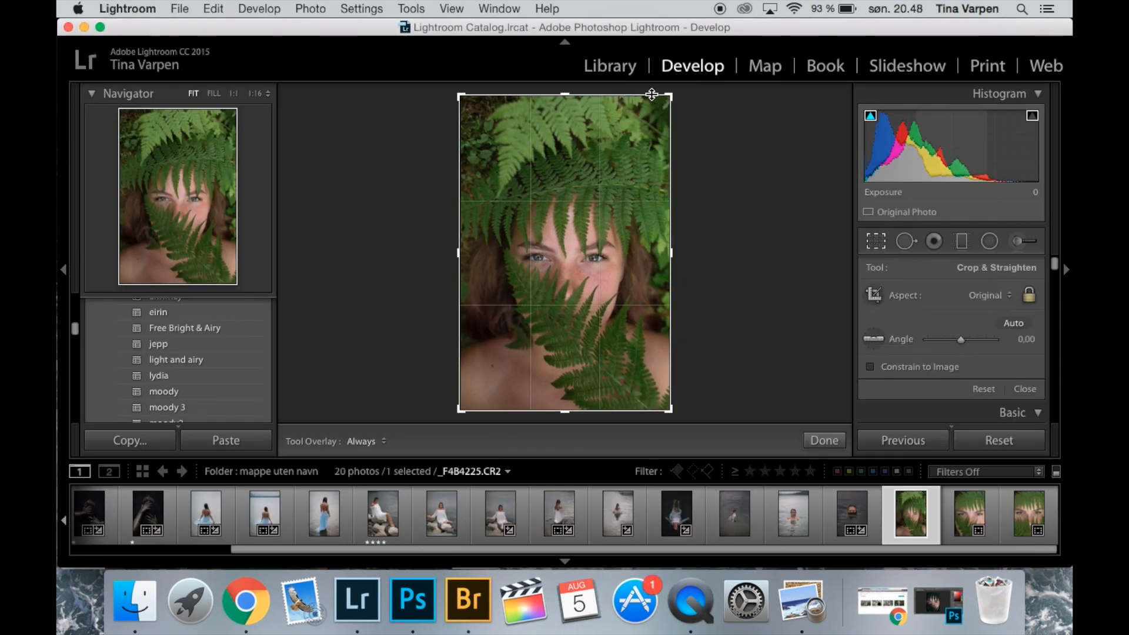
pyautogui.moveTo(670, 95); pyautogui.dragTo(649, 153)
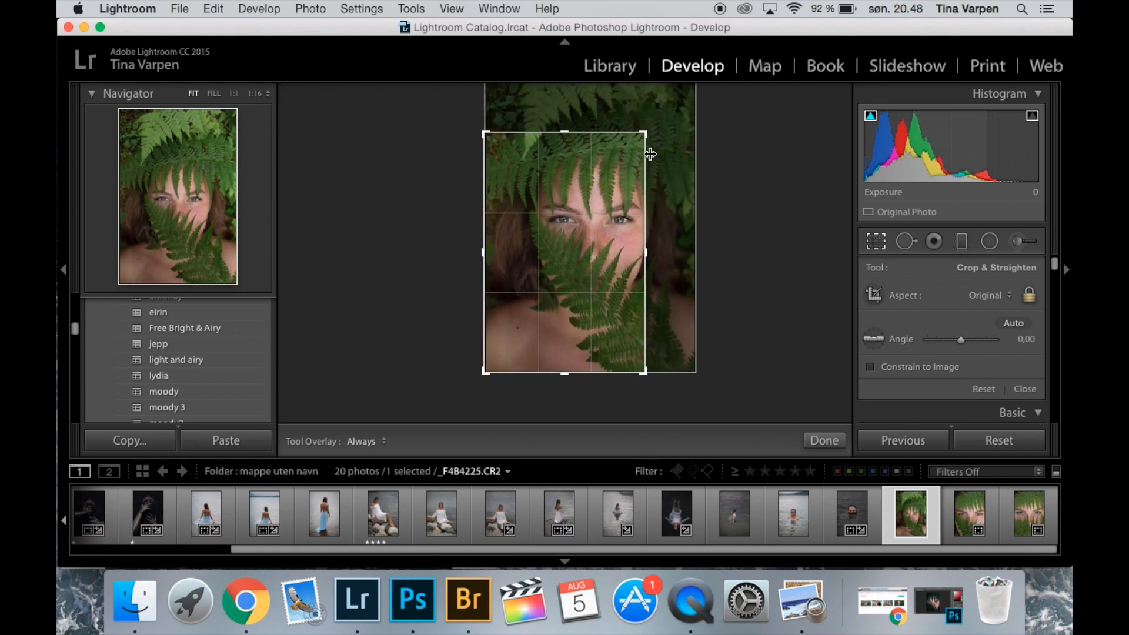
pyautogui.moveTo(485, 372); pyautogui.dragTo(512, 332)
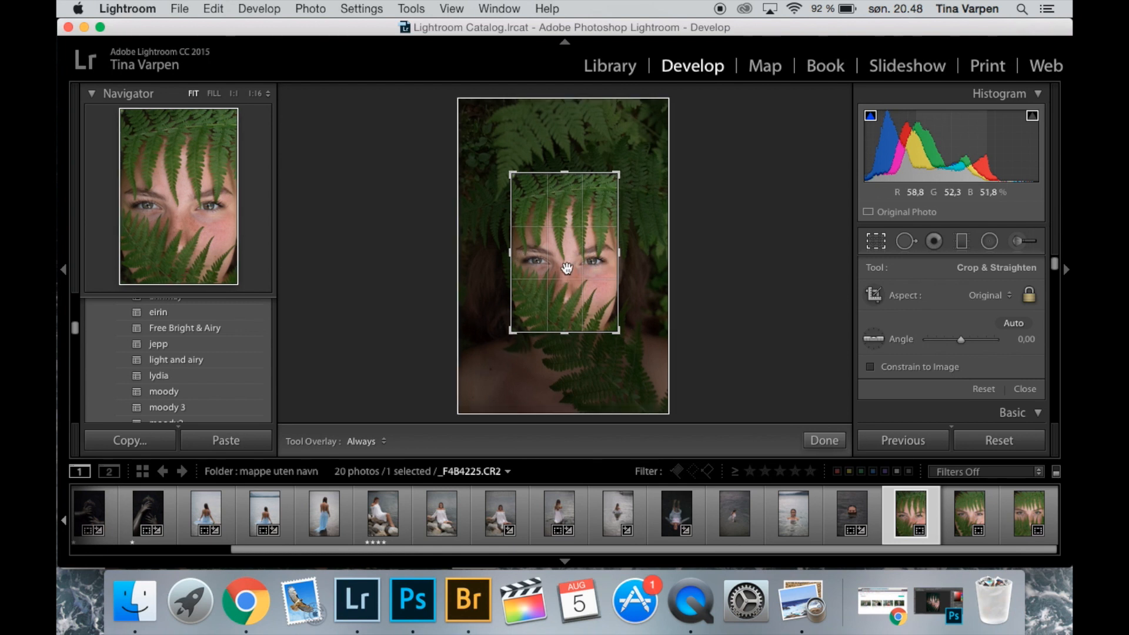
pyautogui.moveTo(564, 292); pyautogui.dragTo(563, 290)
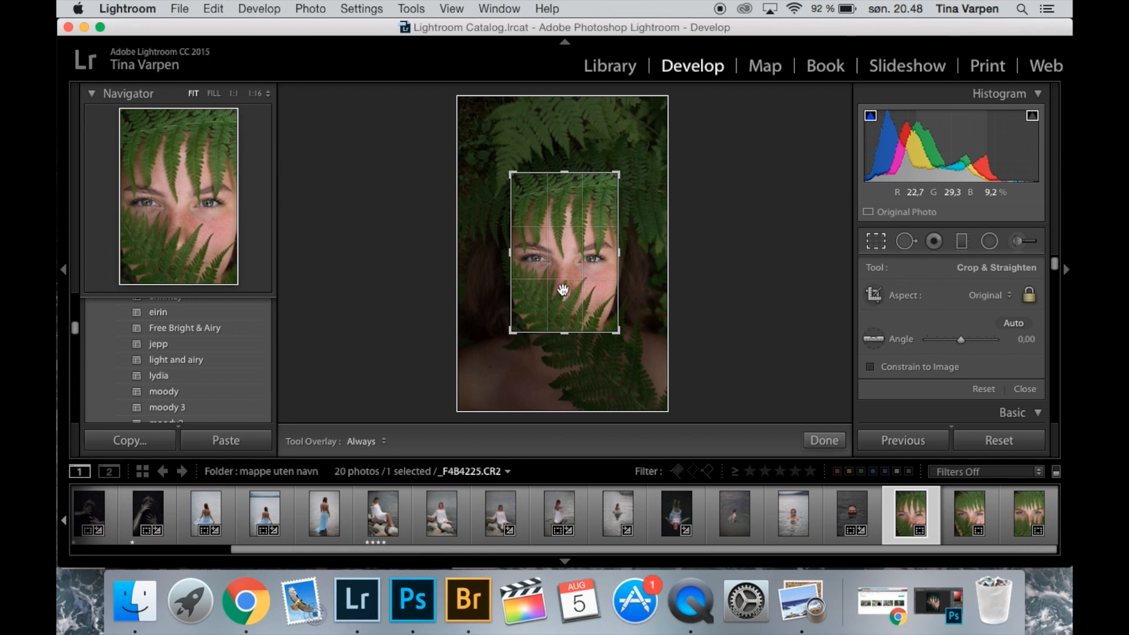
pyautogui.click(812, 440)
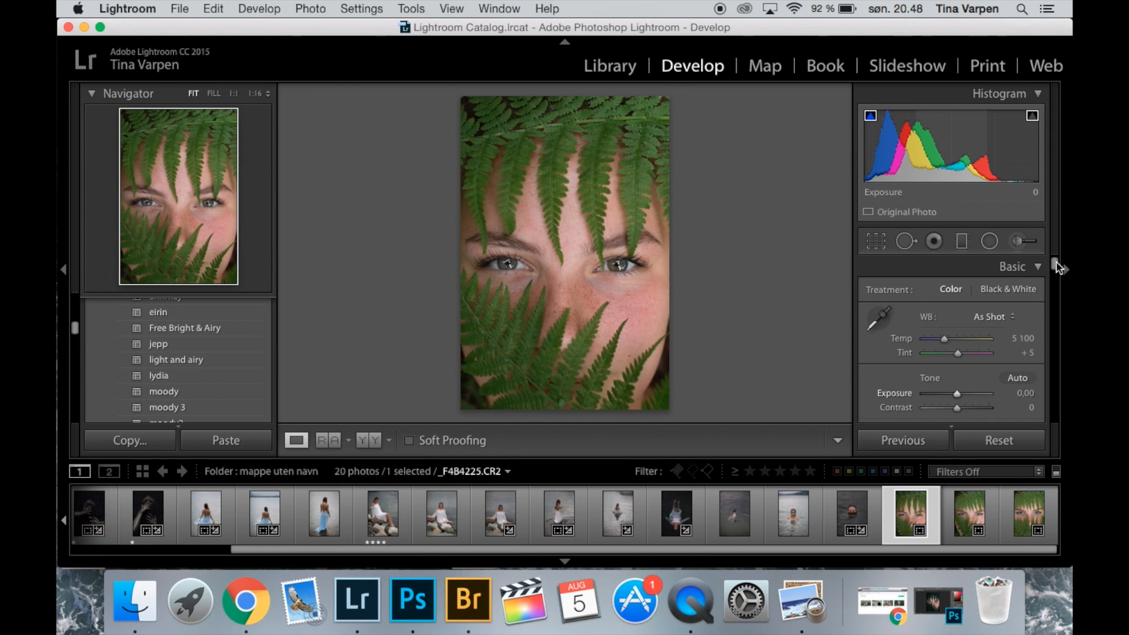
# Step: Adjust the green color range to Luminance -83, Saturation -82 and Hue +88
pyautogui.moveTo(1055, 266); pyautogui.dragTo(1052, 302)
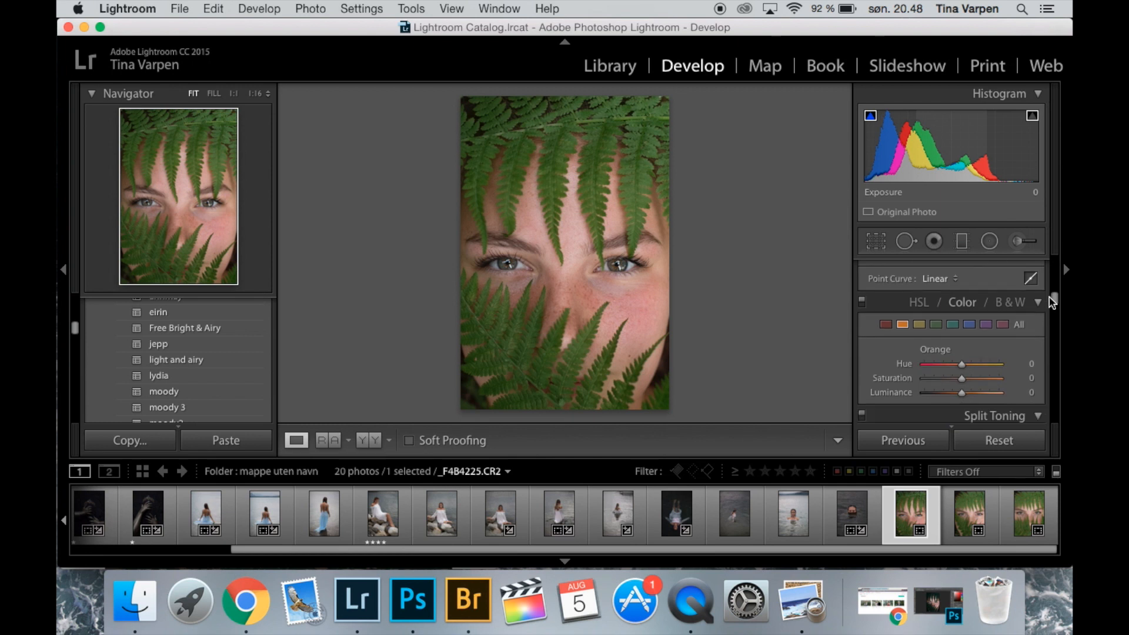
pyautogui.click(961, 304)
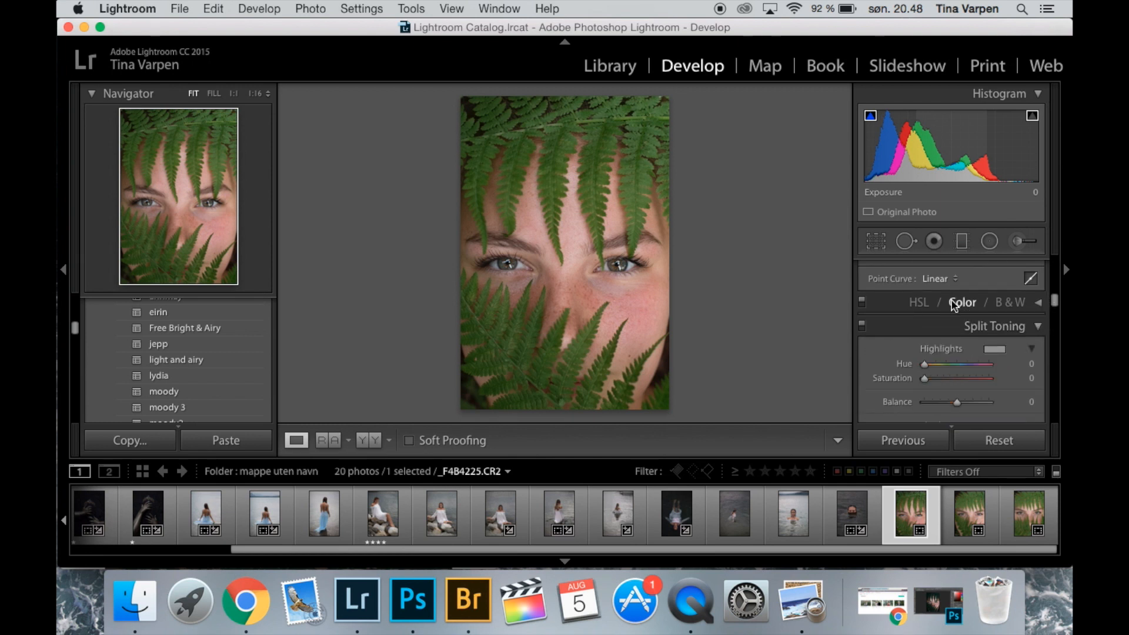
pyautogui.click(959, 303)
pyautogui.click(934, 325)
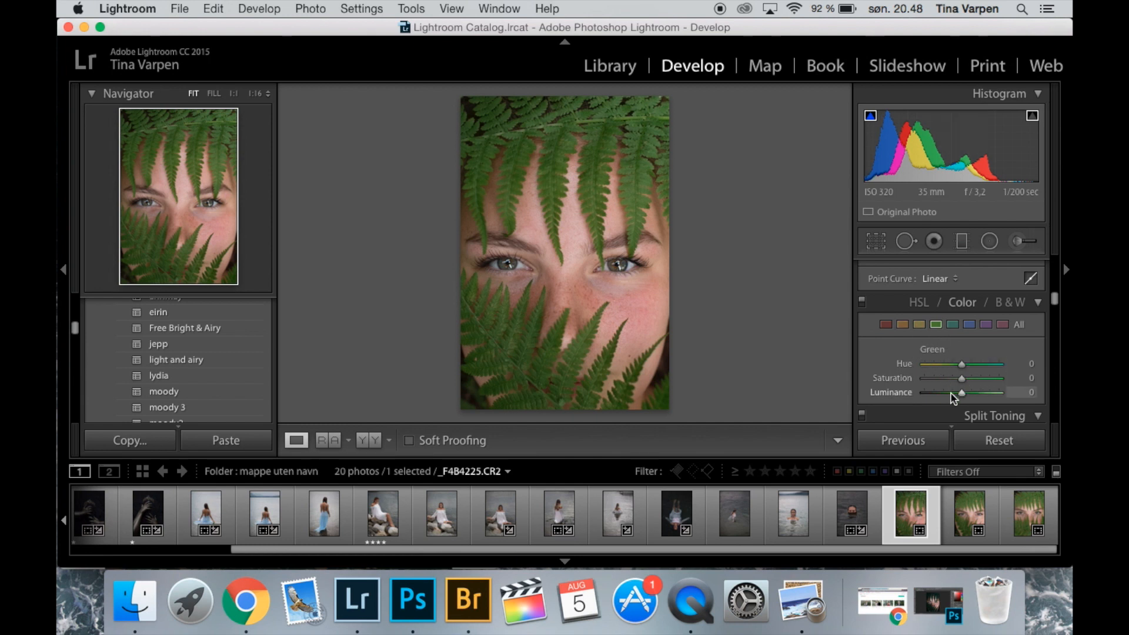
pyautogui.moveTo(957, 393); pyautogui.dragTo(930, 399)
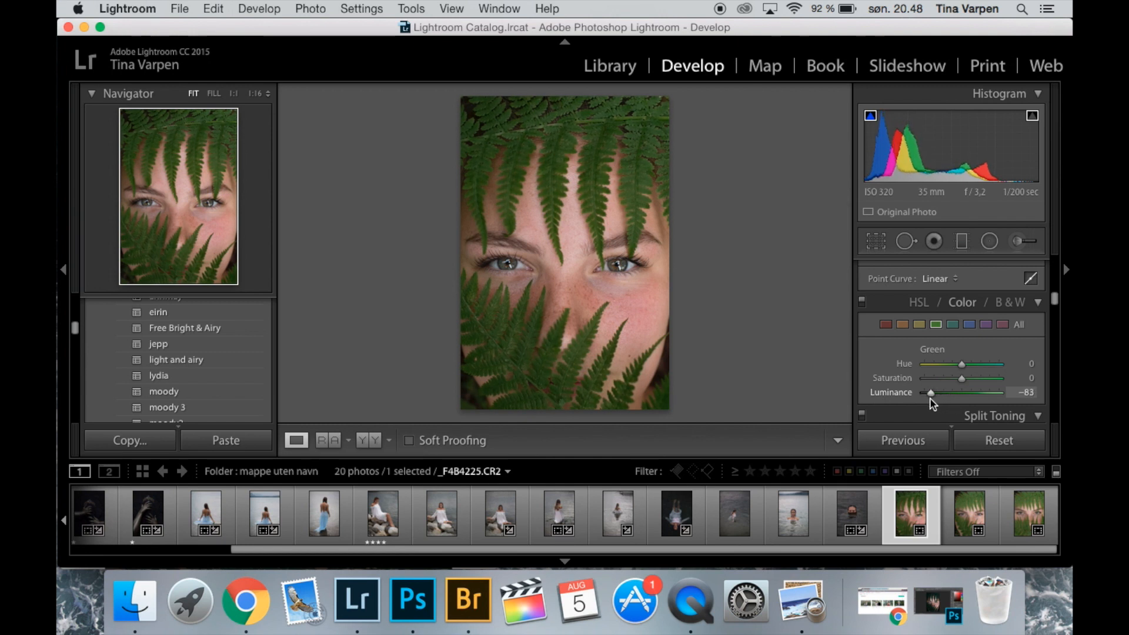
pyautogui.moveTo(959, 380); pyautogui.dragTo(934, 382)
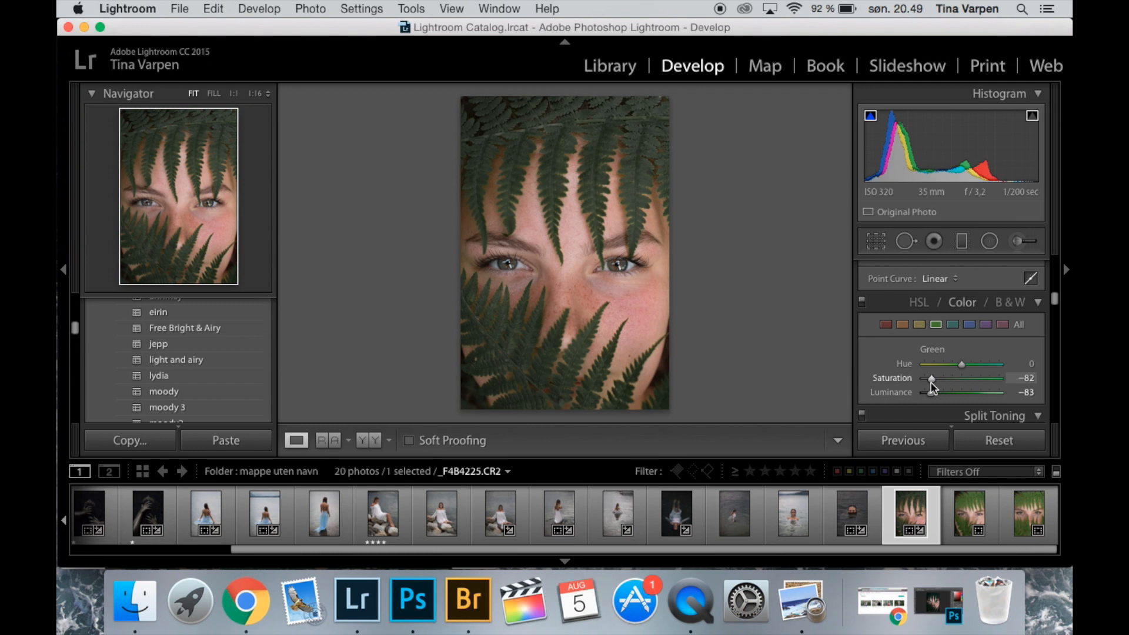
pyautogui.moveTo(962, 365); pyautogui.dragTo(993, 365)
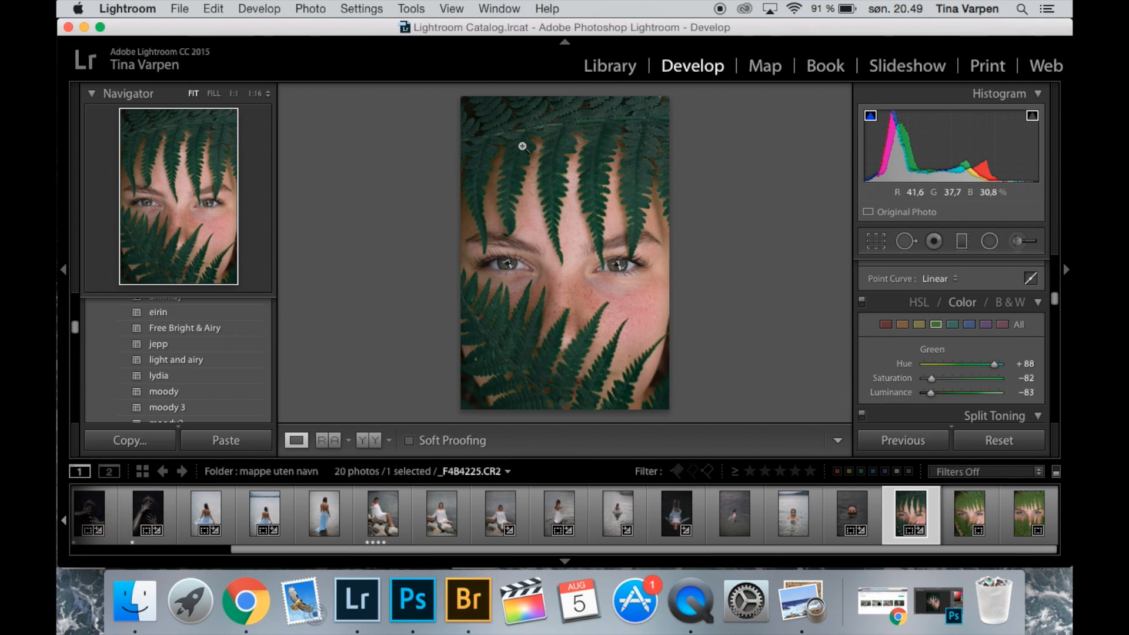
# Step: Set the basic tone values to Blacks -16, Shadows -36, Whites +24 and Highlights +12
pyautogui.scroll(5, 999, 376)
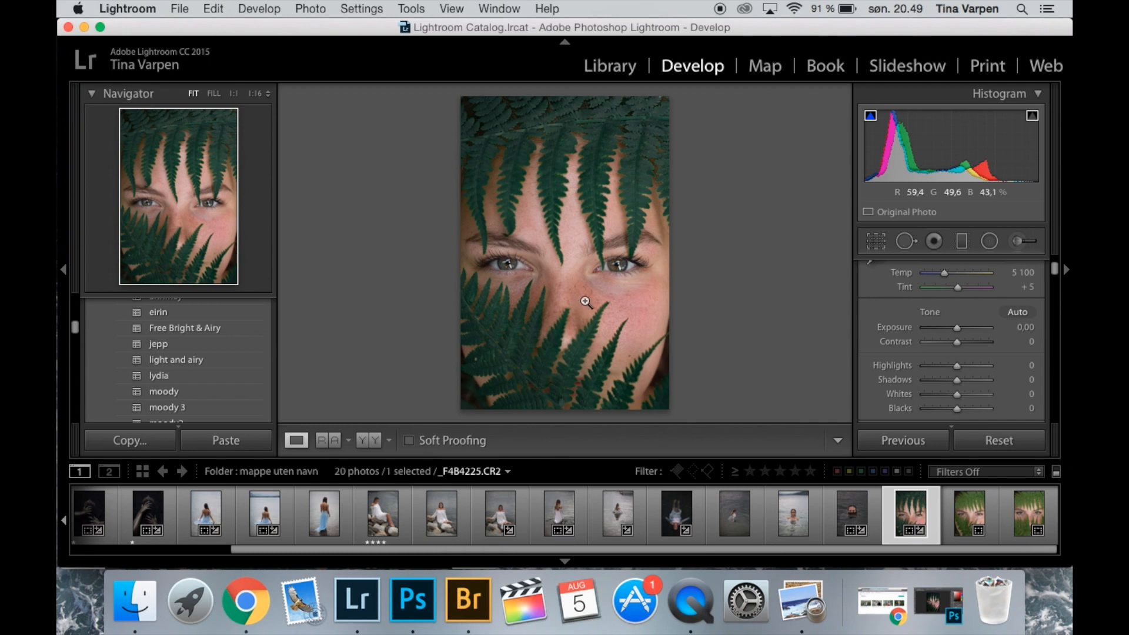
pyautogui.moveTo(956, 408); pyautogui.dragTo(950, 411)
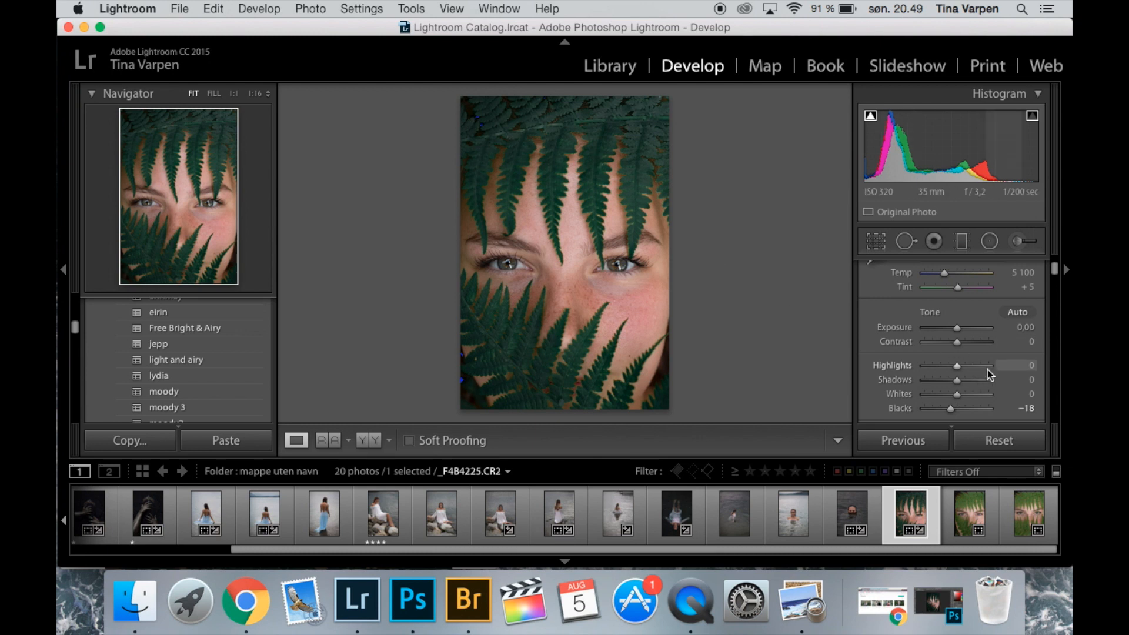
pyautogui.moveTo(950, 414); pyautogui.dragTo(945, 408)
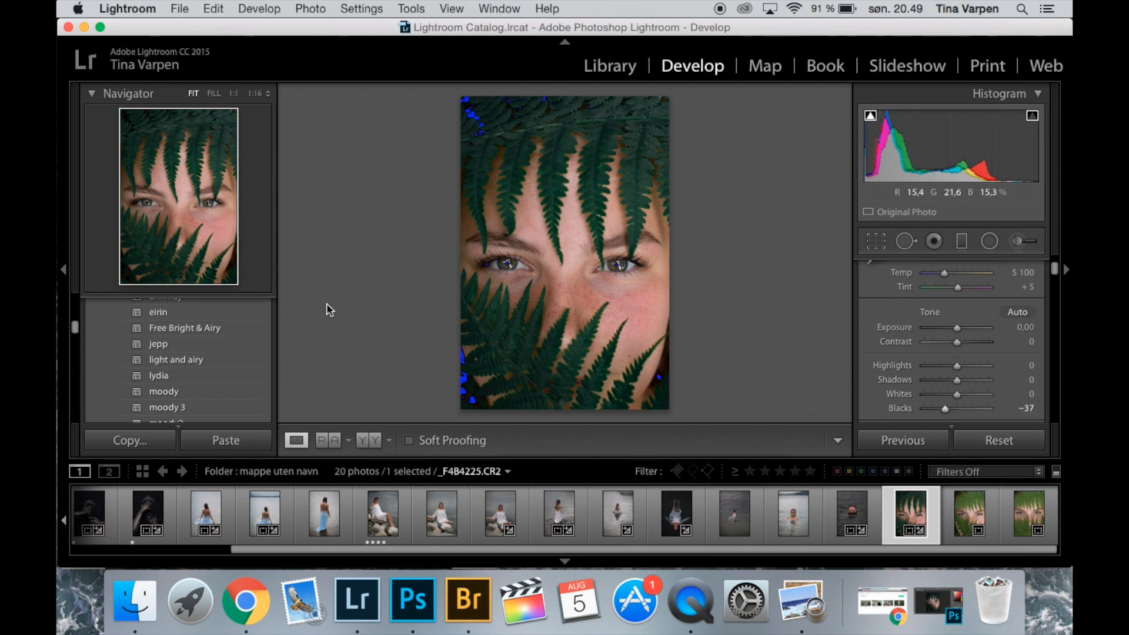
pyautogui.moveTo(944, 407); pyautogui.dragTo(950, 406)
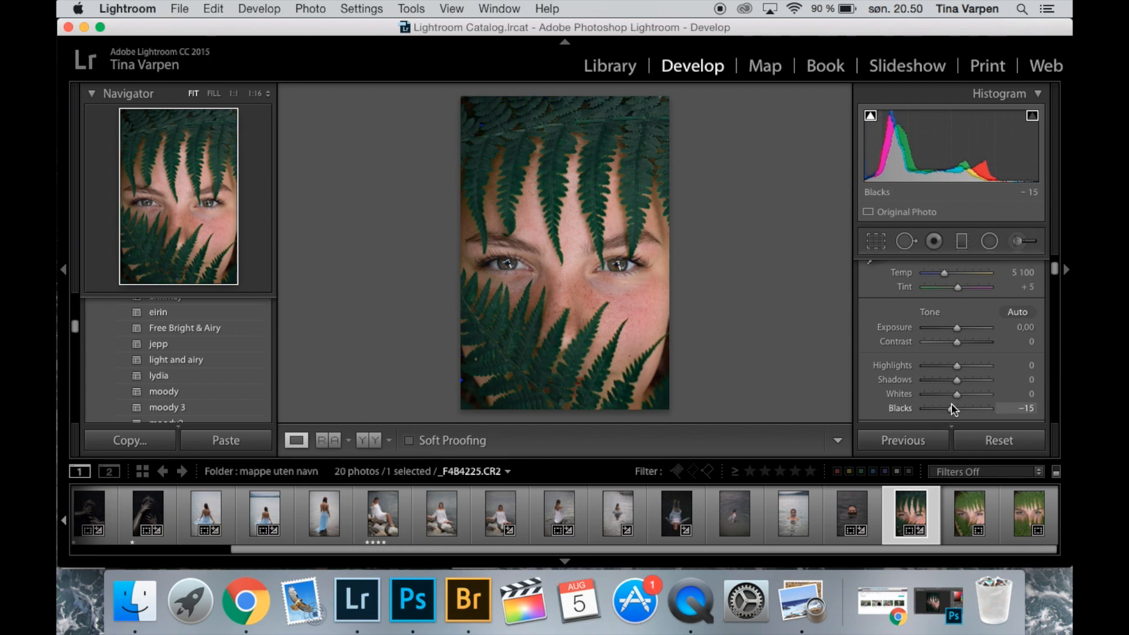
pyautogui.moveTo(957, 381)
pyautogui.mouseDown()
pyautogui.moveTo(977, 383)
pyautogui.moveTo(949, 393)
pyautogui.moveTo(964, 395)
pyautogui.mouseUp()
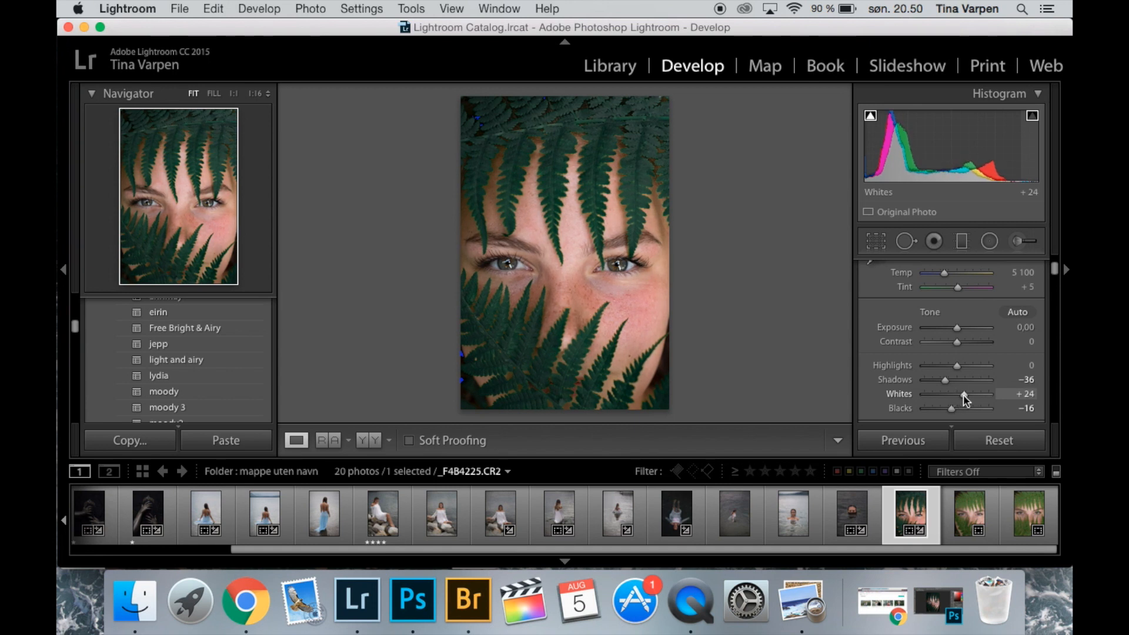
pyautogui.moveTo(957, 368)
pyautogui.mouseDown()
pyautogui.moveTo(946, 374)
pyautogui.moveTo(970, 370)
pyautogui.moveTo(961, 367)
pyautogui.mouseUp()
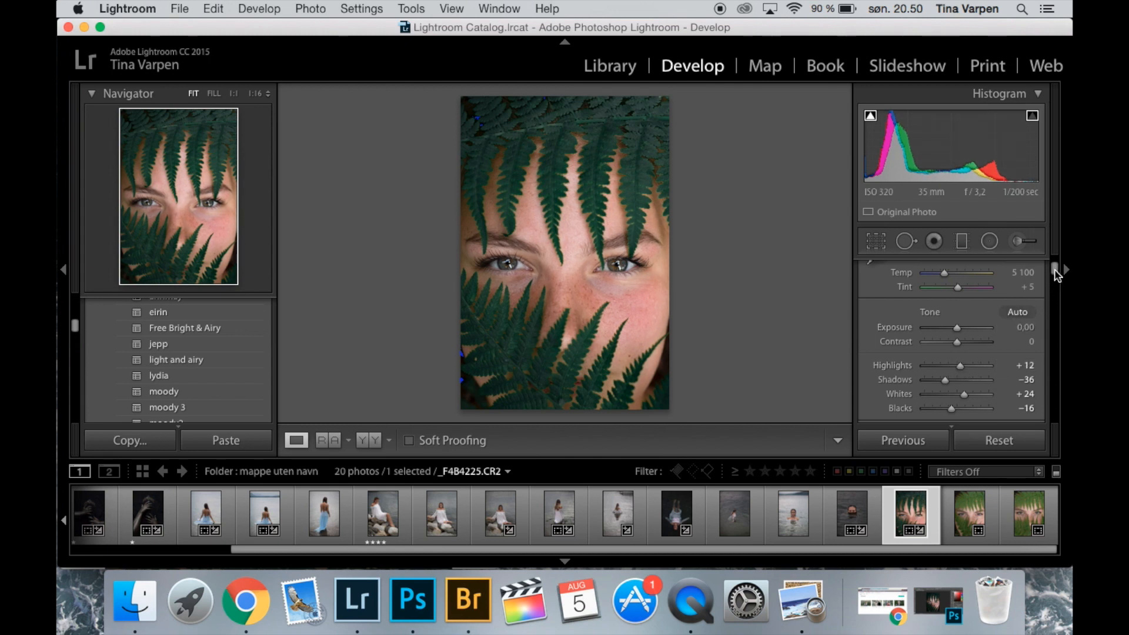
# Step: Shape the tone curve into a slight S with a shadow point and a raised highlight point, and compare the photo with and without it
pyautogui.moveTo(1055, 273); pyautogui.dragTo(1056, 288)
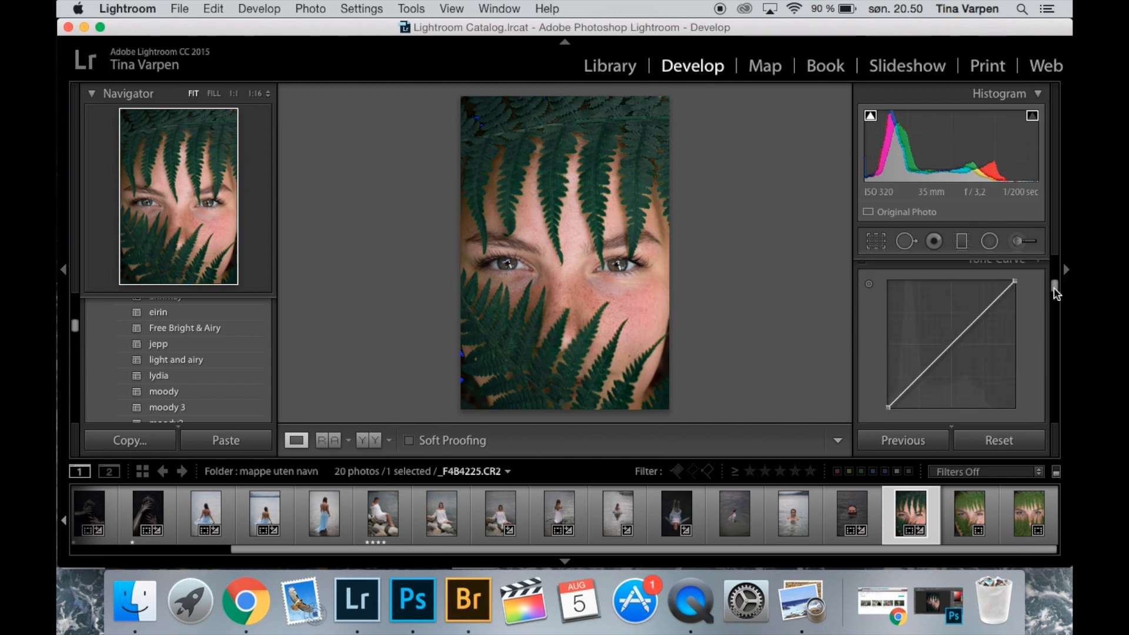
pyautogui.moveTo(1051, 292); pyautogui.dragTo(1051, 292)
pyautogui.click(914, 385)
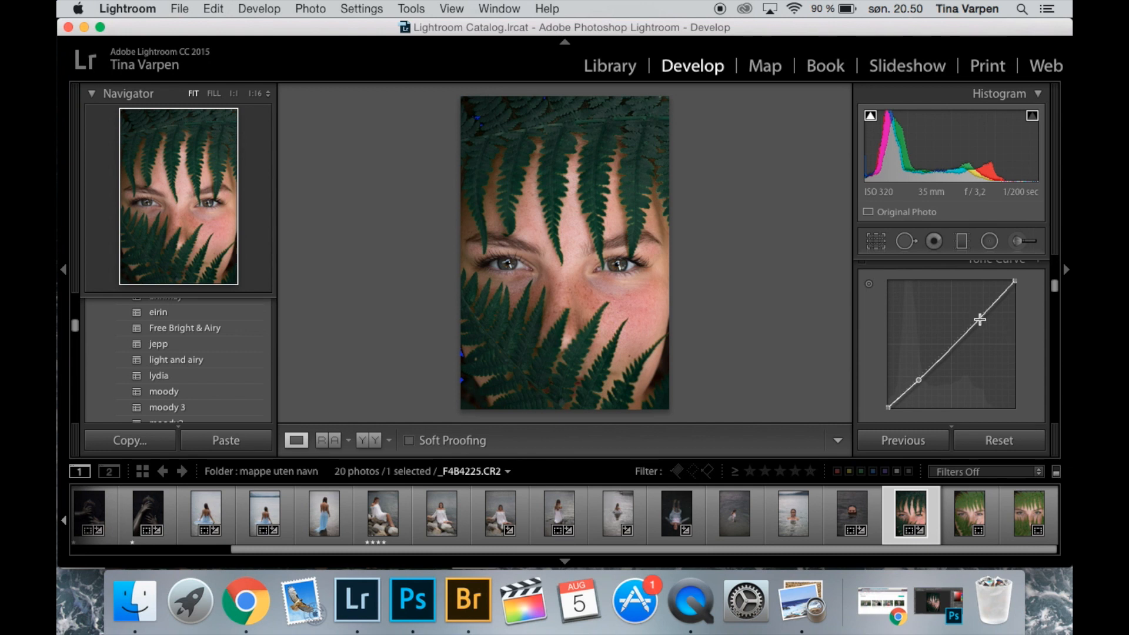
pyautogui.moveTo(983, 314); pyautogui.dragTo(981, 312)
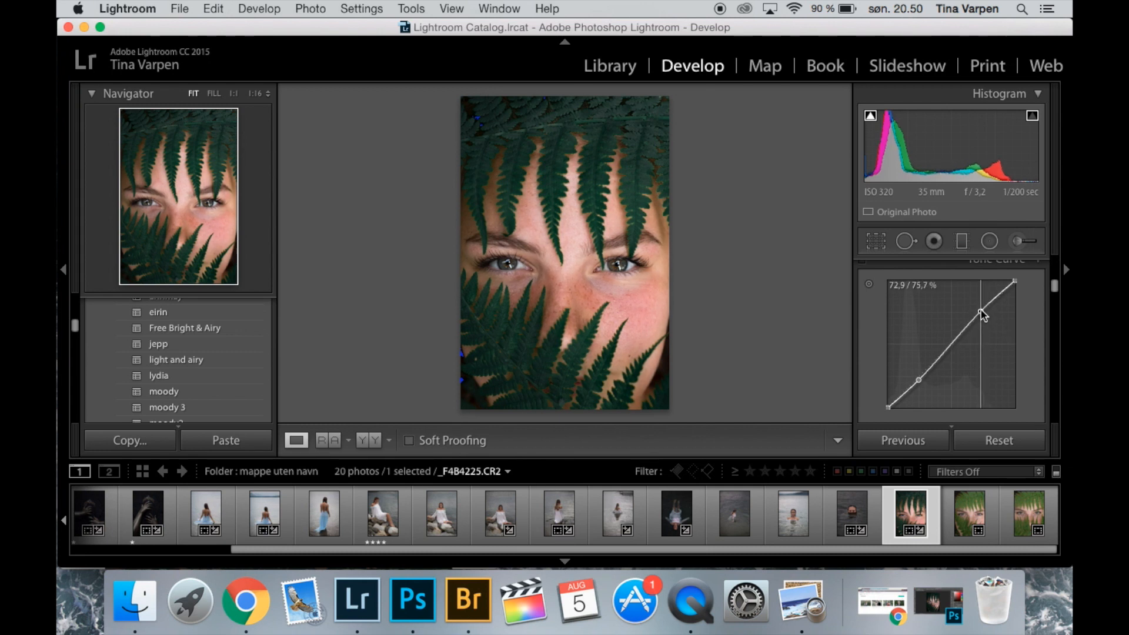
pyautogui.moveTo(1057, 293); pyautogui.dragTo(1055, 290)
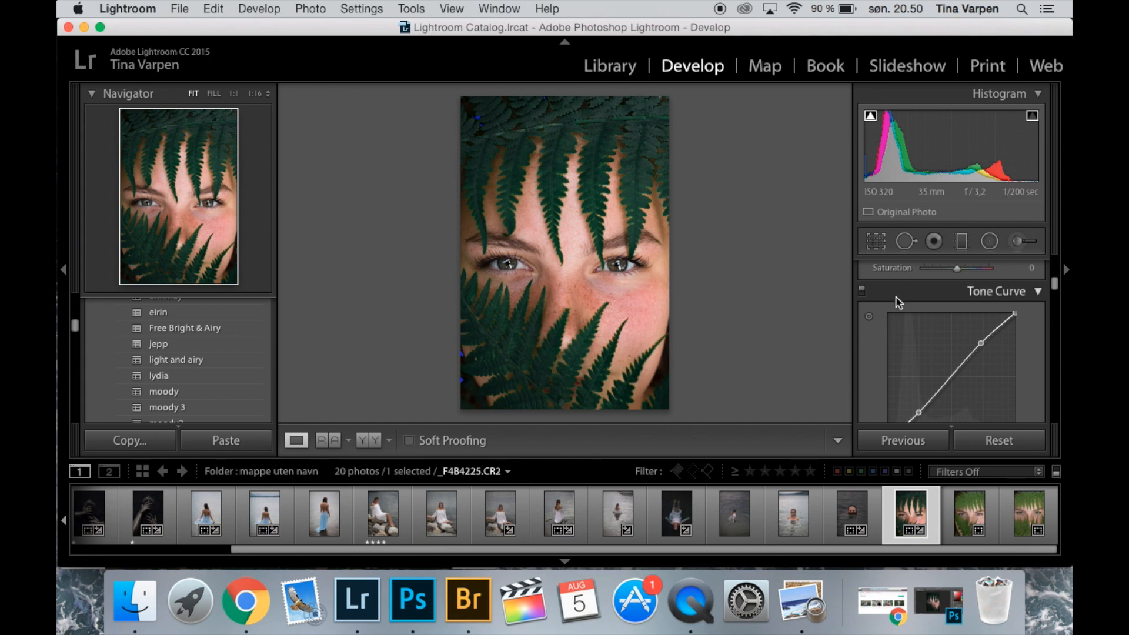
pyautogui.click(862, 291)
pyautogui.click(861, 292)
pyautogui.click(860, 293)
pyautogui.click(860, 294)
pyautogui.click(861, 293)
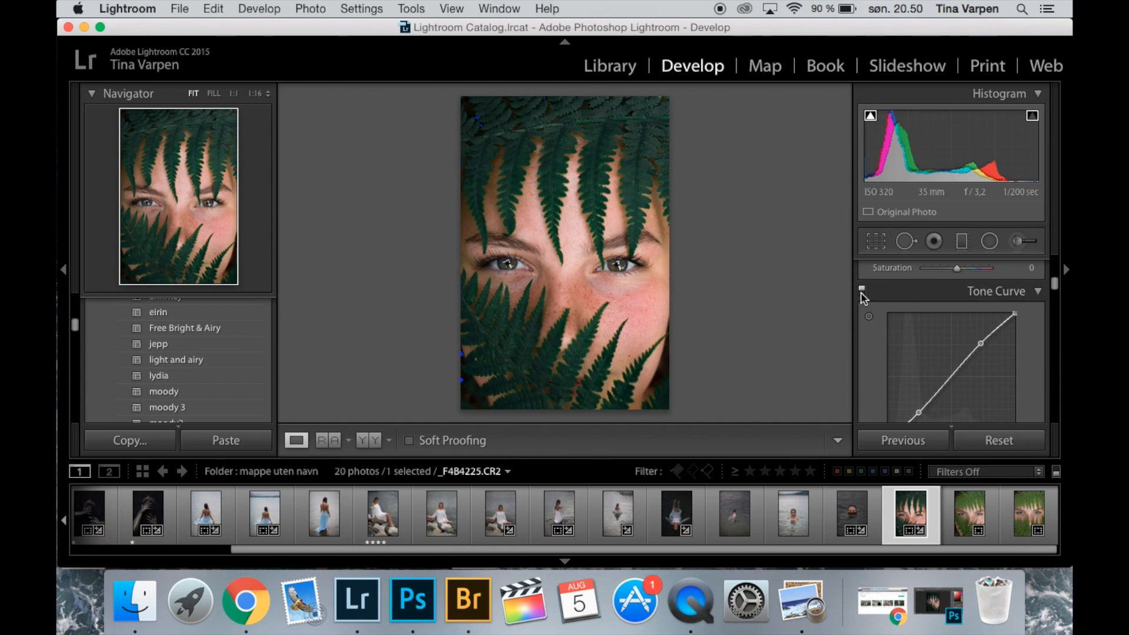
# Step: Adjust the orange color range to Saturation -12 and Luminance +2
pyautogui.moveTo(1054, 288); pyautogui.dragTo(1055, 305)
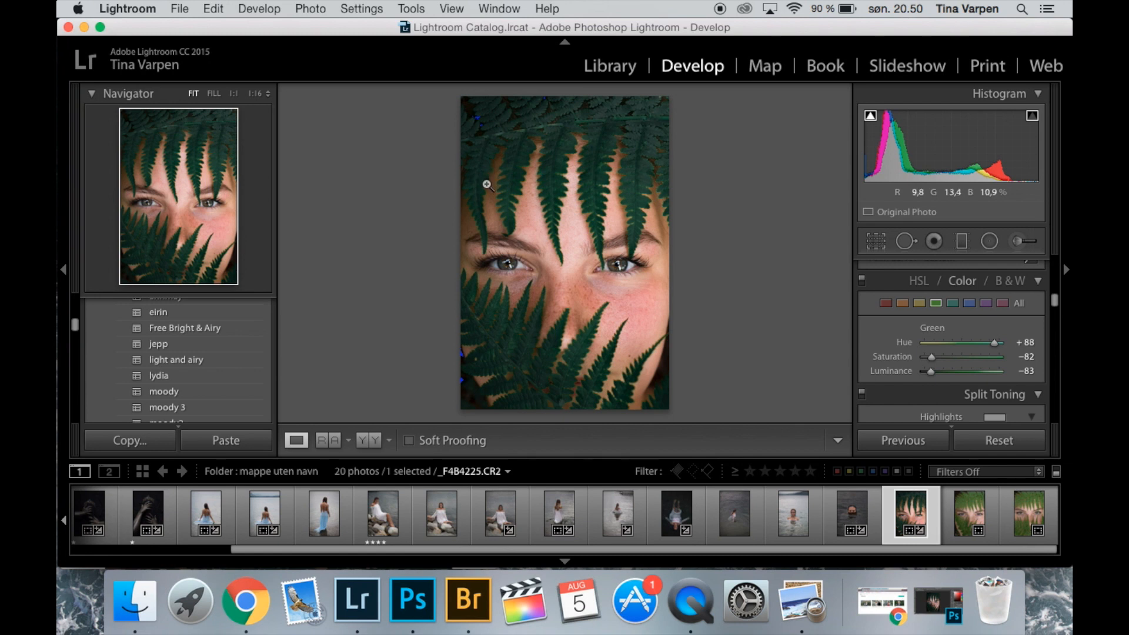
pyautogui.click(902, 303)
pyautogui.moveTo(962, 357); pyautogui.dragTo(950, 359)
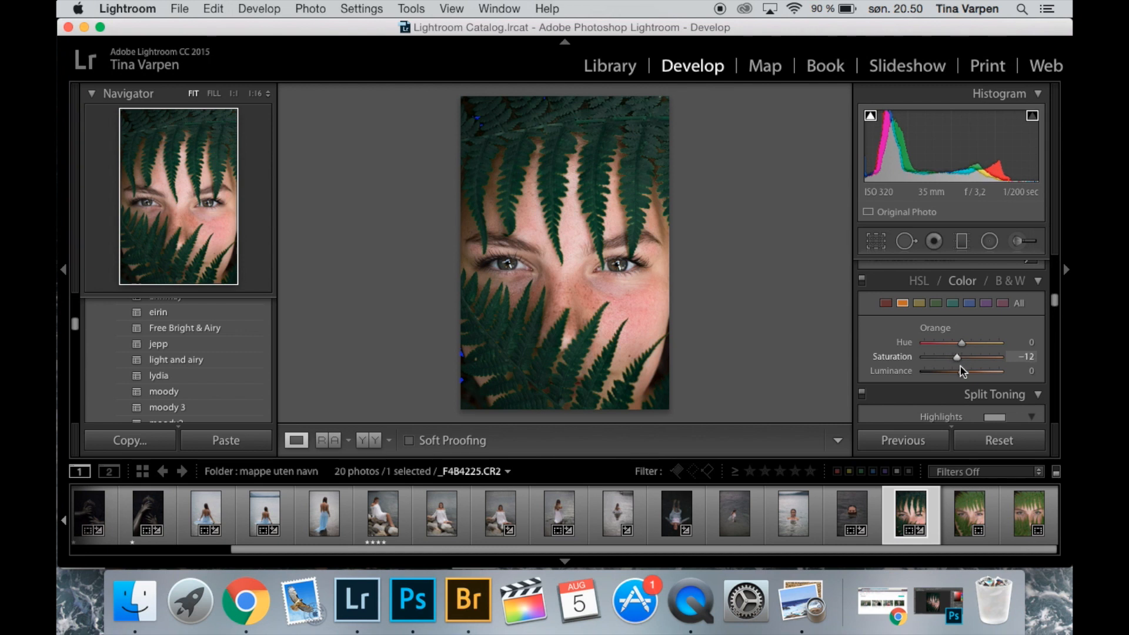
pyautogui.moveTo(965, 379); pyautogui.dragTo(964, 386)
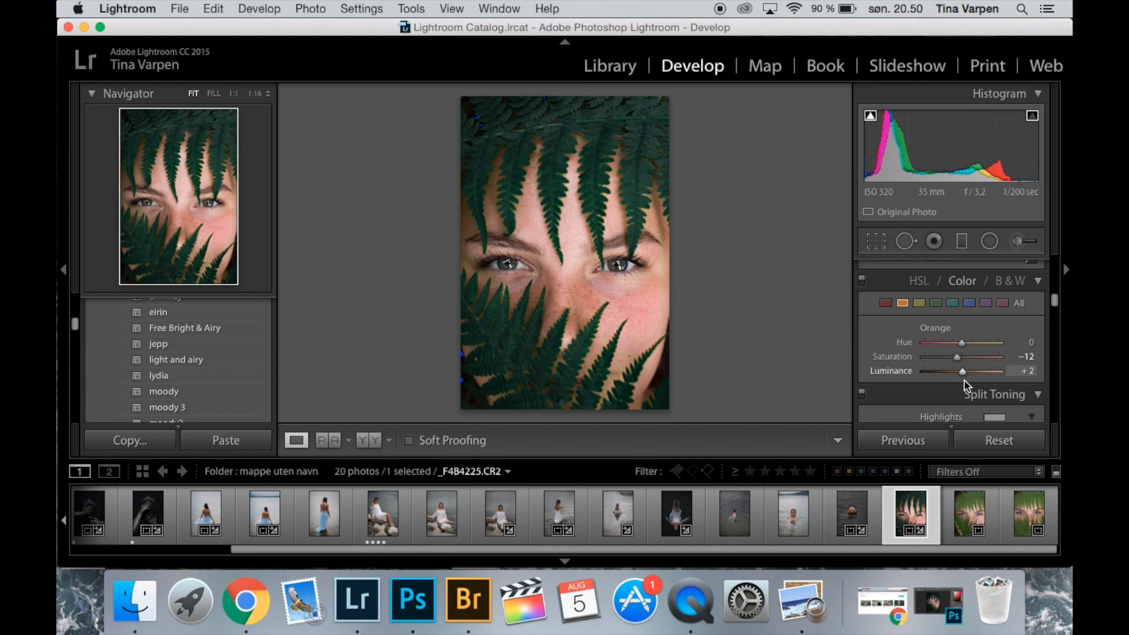
# Step: Increase the sharpening amount slightly, and switch the lens profile corrections on and off
pyautogui.moveTo(1055, 301); pyautogui.dragTo(1054, 332)
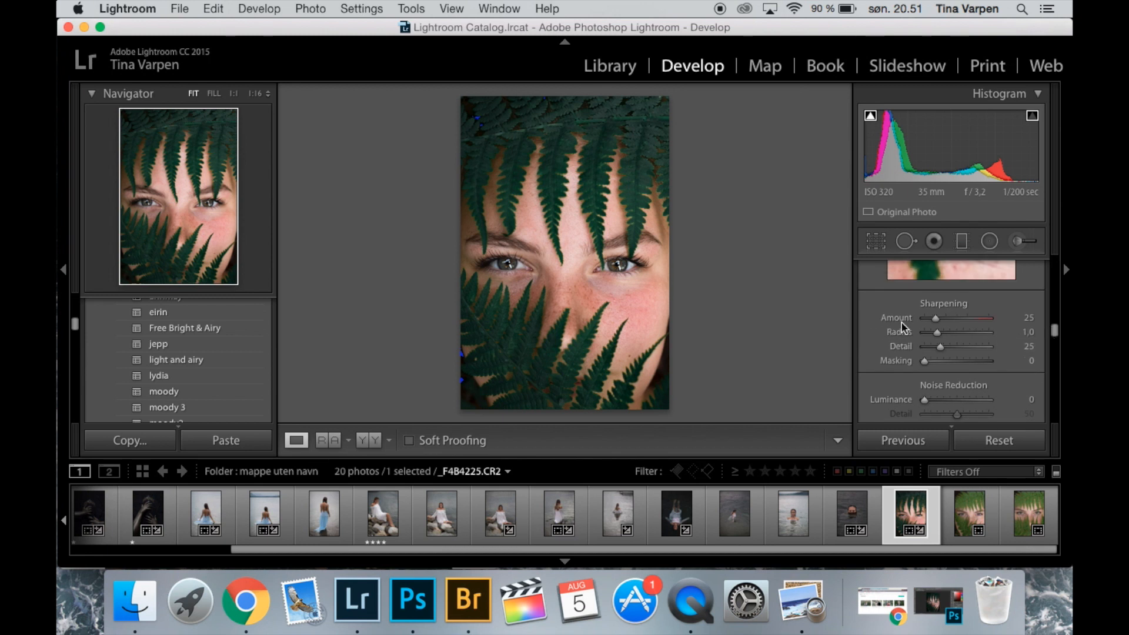
pyautogui.moveTo(936, 322); pyautogui.dragTo(939, 327)
pyautogui.moveTo(1053, 331); pyautogui.dragTo(1055, 345)
pyautogui.click(870, 302)
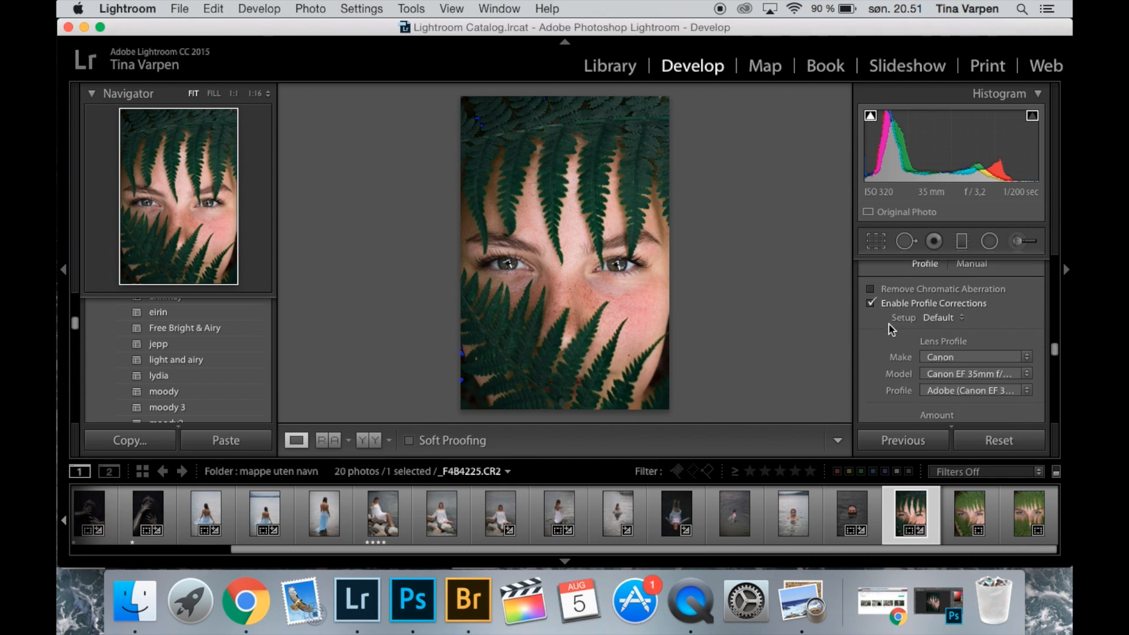
pyautogui.click(871, 303)
# Step: Set the Green Primary camera calibration to Hue +2 and Saturation -4, and compare the photo before and after
pyautogui.moveTo(1053, 350); pyautogui.dragTo(1050, 417)
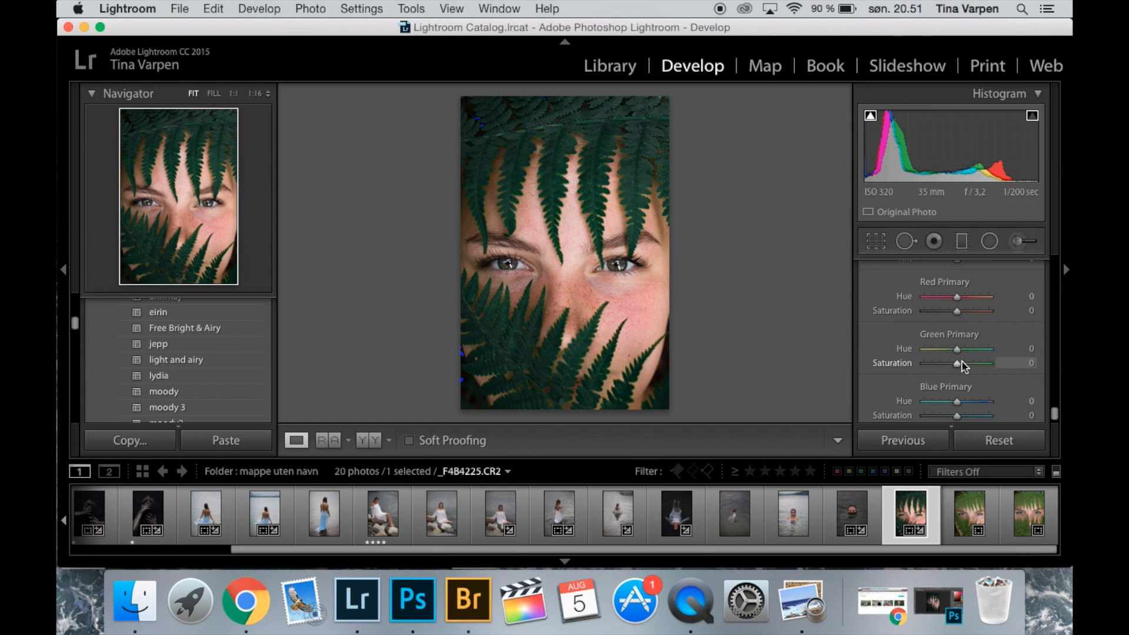
pyautogui.moveTo(960, 367); pyautogui.dragTo(960, 376)
pyautogui.moveTo(1052, 411); pyautogui.dragTo(1055, 406)
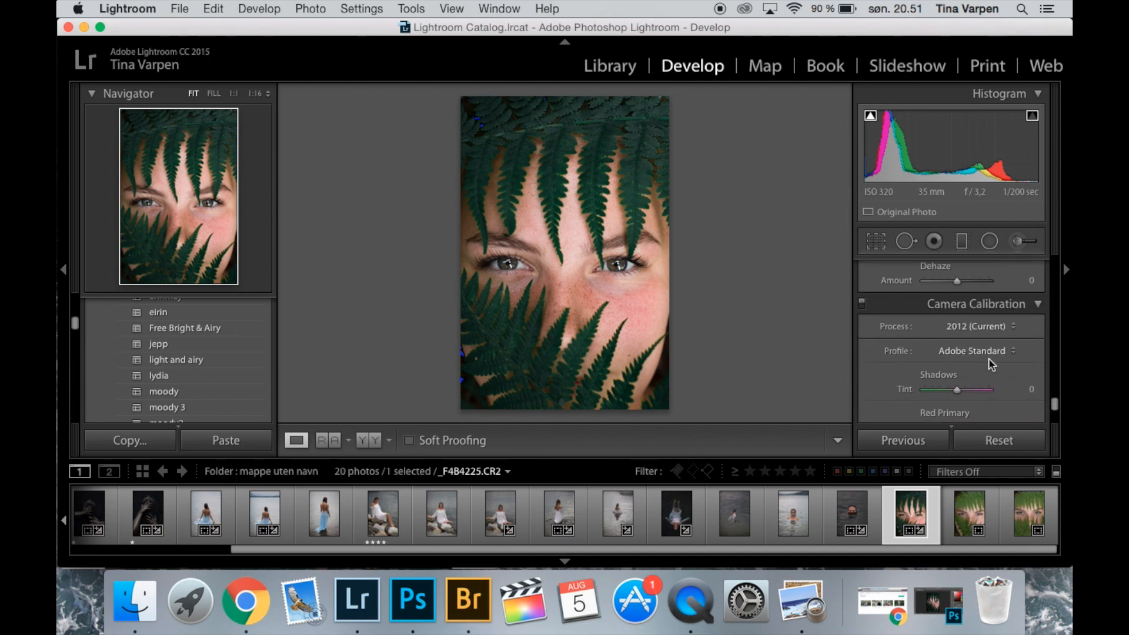
pyautogui.scroll(-3, 1054, 409)
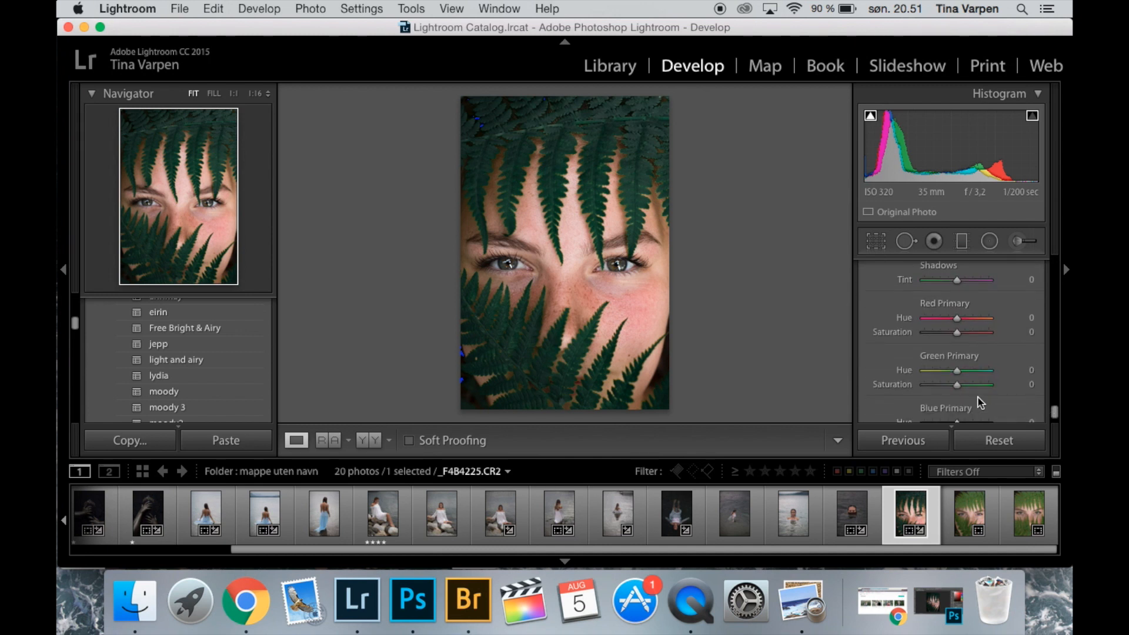
pyautogui.moveTo(955, 370); pyautogui.dragTo(960, 371)
pyautogui.moveTo(958, 388)
pyautogui.mouseDown()
pyautogui.moveTo(970, 388)
pyautogui.moveTo(958, 386)
pyautogui.mouseUp()
pyautogui.click(369, 440)
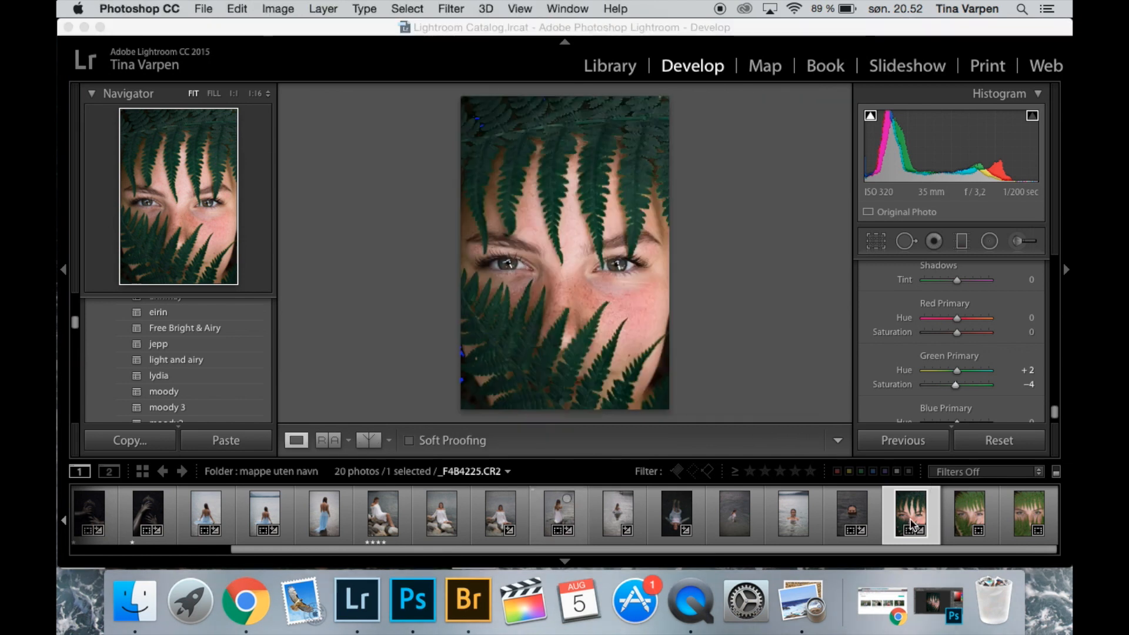
# Step: Open the edited fern portrait in Photoshop and duplicate its Background layer
pyautogui.click(906, 525)
pyautogui.press('super+e')
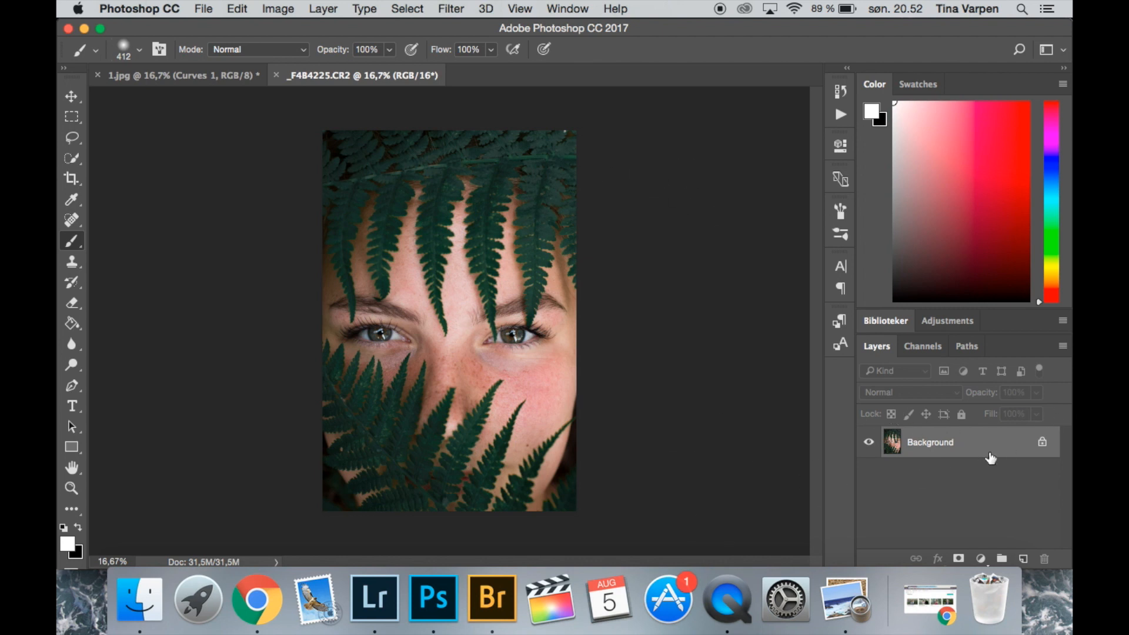
pyautogui.moveTo(1009, 451); pyautogui.dragTo(1025, 563)
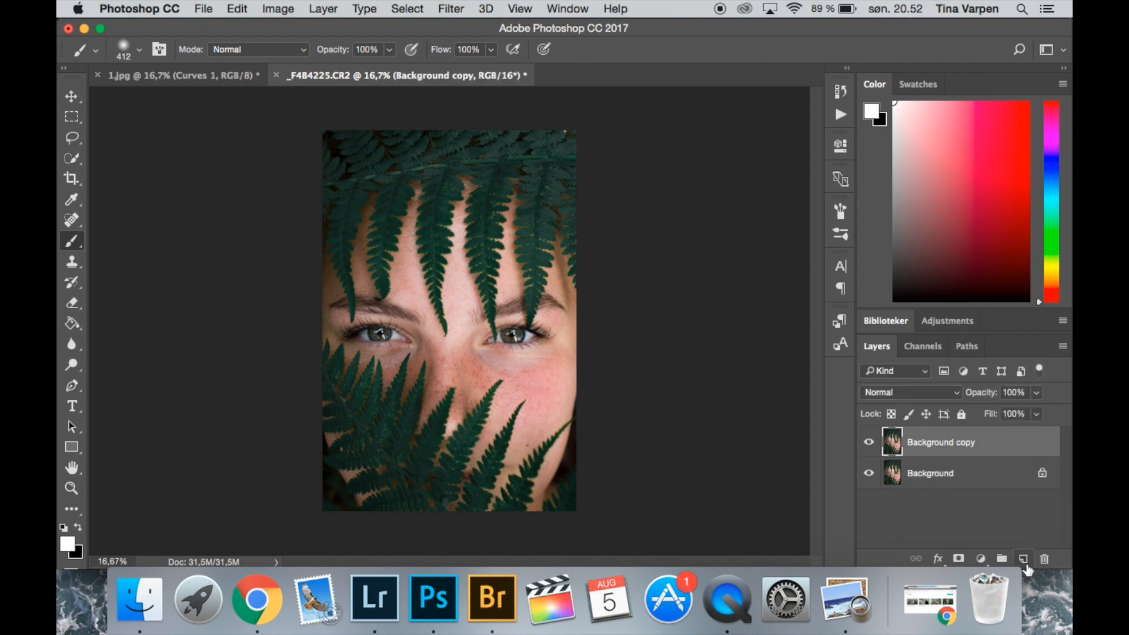
# Step: Choose the Spot Healing Brush and set its size to 89 px for retouching the facial skin
pyautogui.click(71, 221)
pyautogui.rightClick(70, 222)
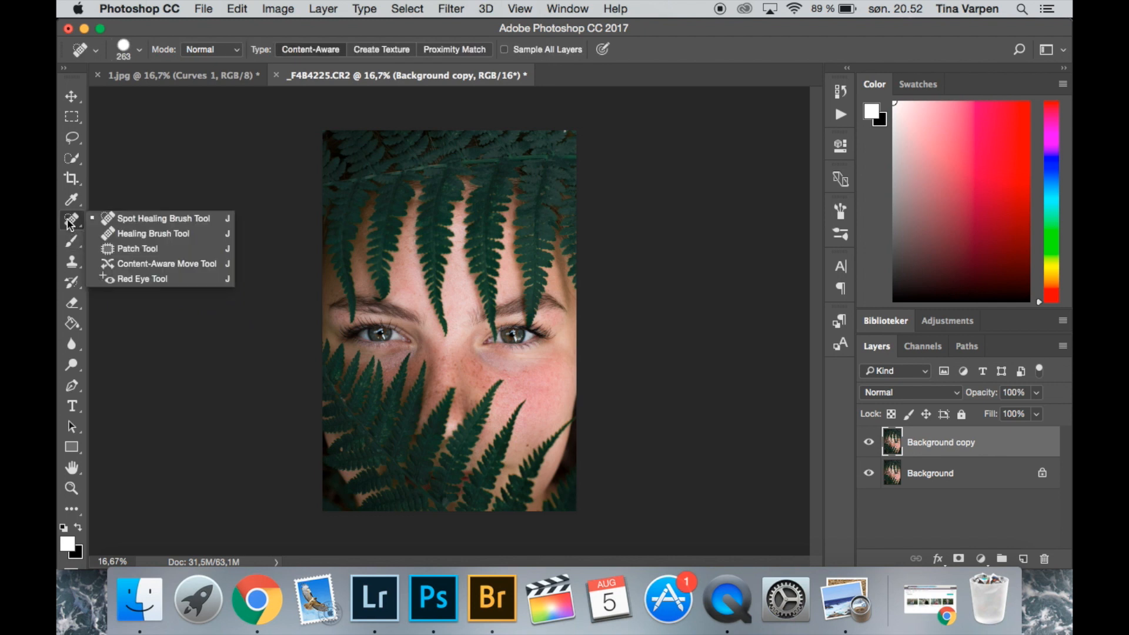
pyautogui.click(69, 222)
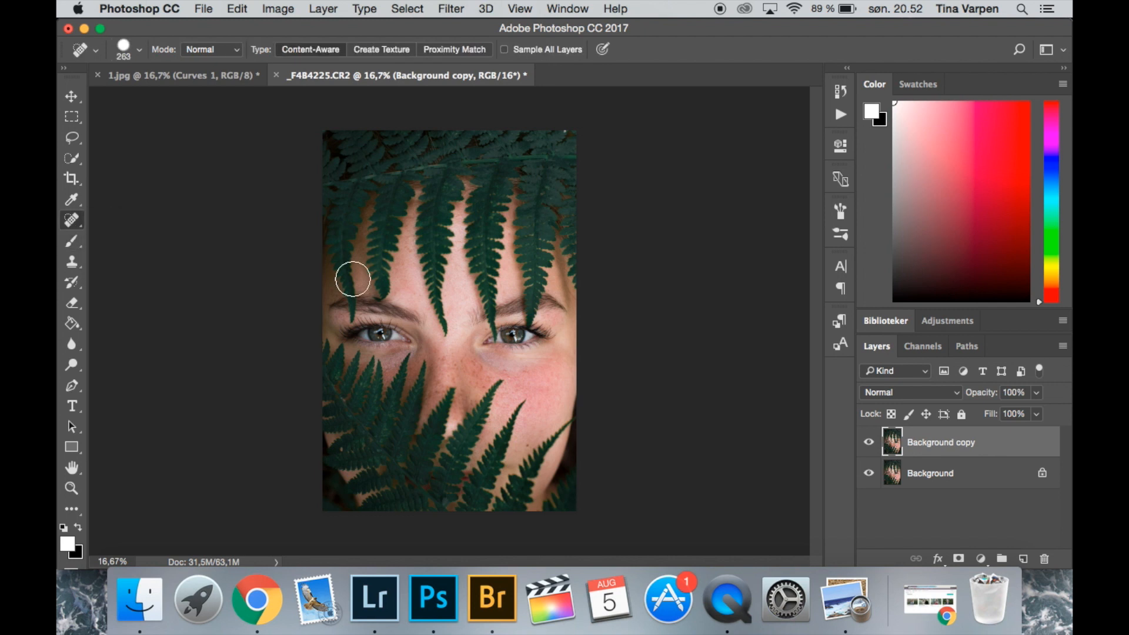
pyautogui.scroll(3, 386, 341)
pyautogui.scroll(2, 386, 341)
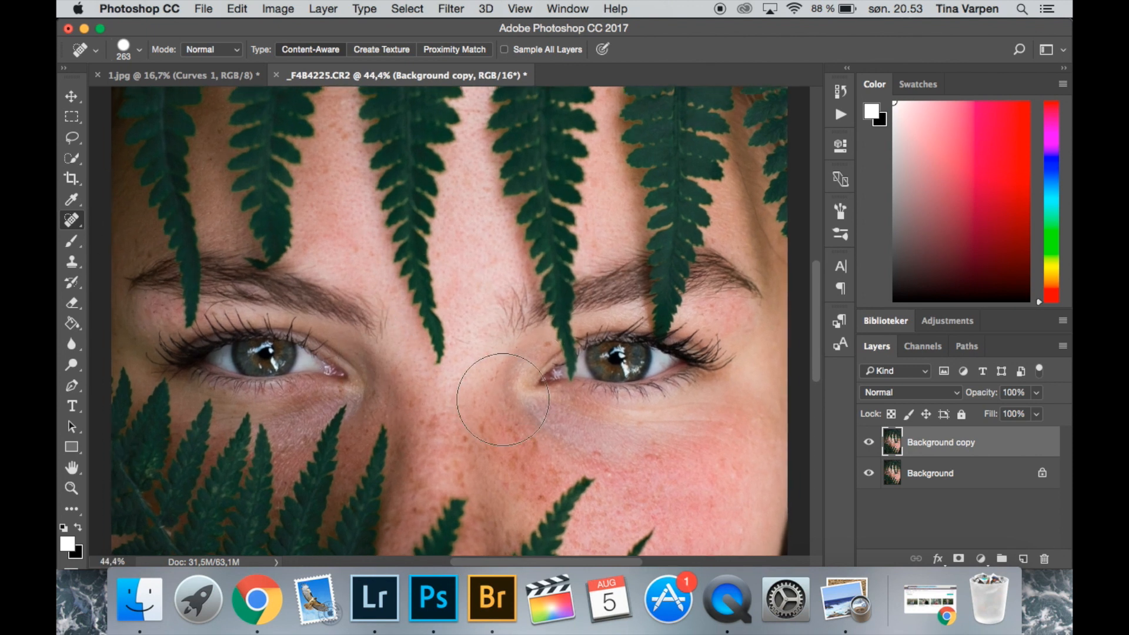
pyautogui.moveTo(483, 433); pyautogui.dragTo(441, 312)
pyautogui.click(428, 235)
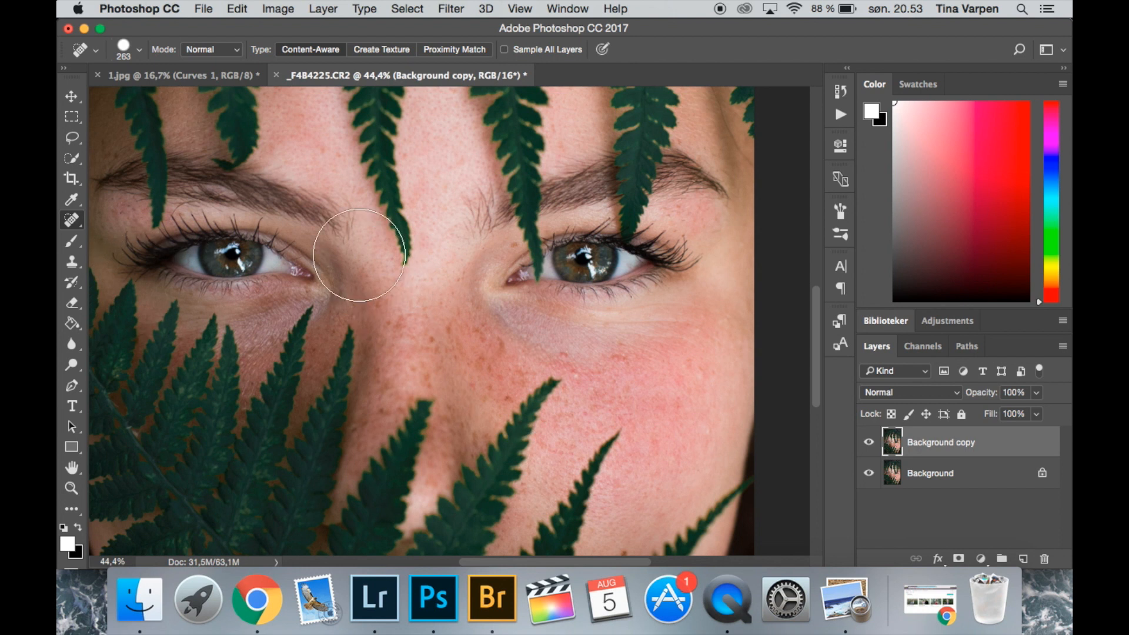
pyautogui.rightClick(481, 358)
pyautogui.moveTo(506, 326); pyautogui.dragTo(505, 324)
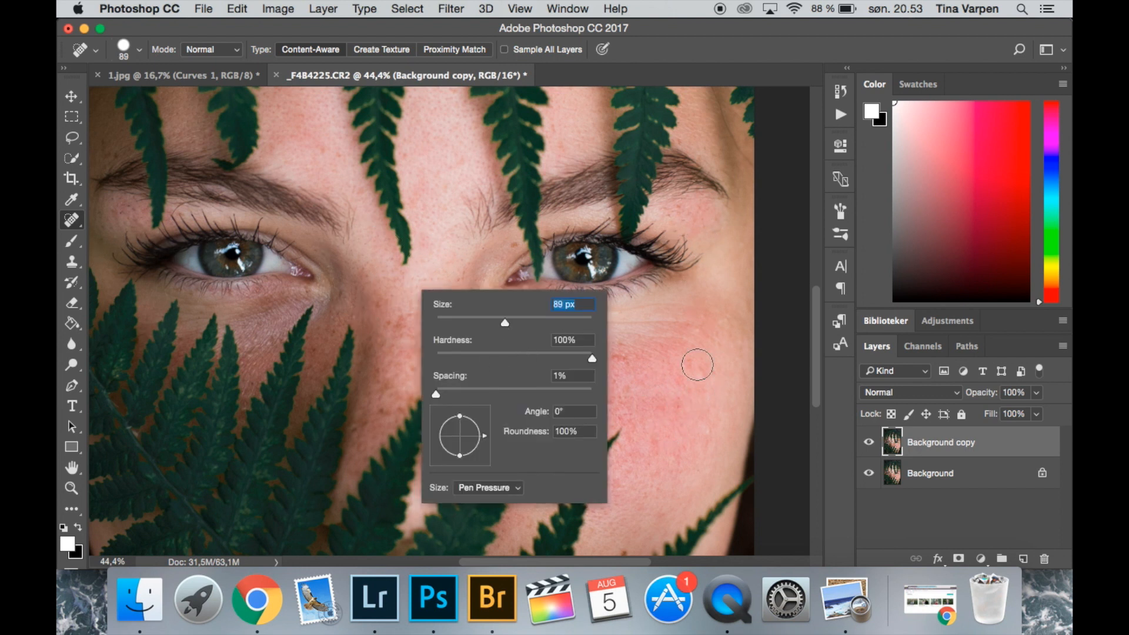
# Step: Remove the dark spot and small blemishes from the reddish cheek beside the fern tips with the Spot Healing Brush
pyautogui.click(698, 333)
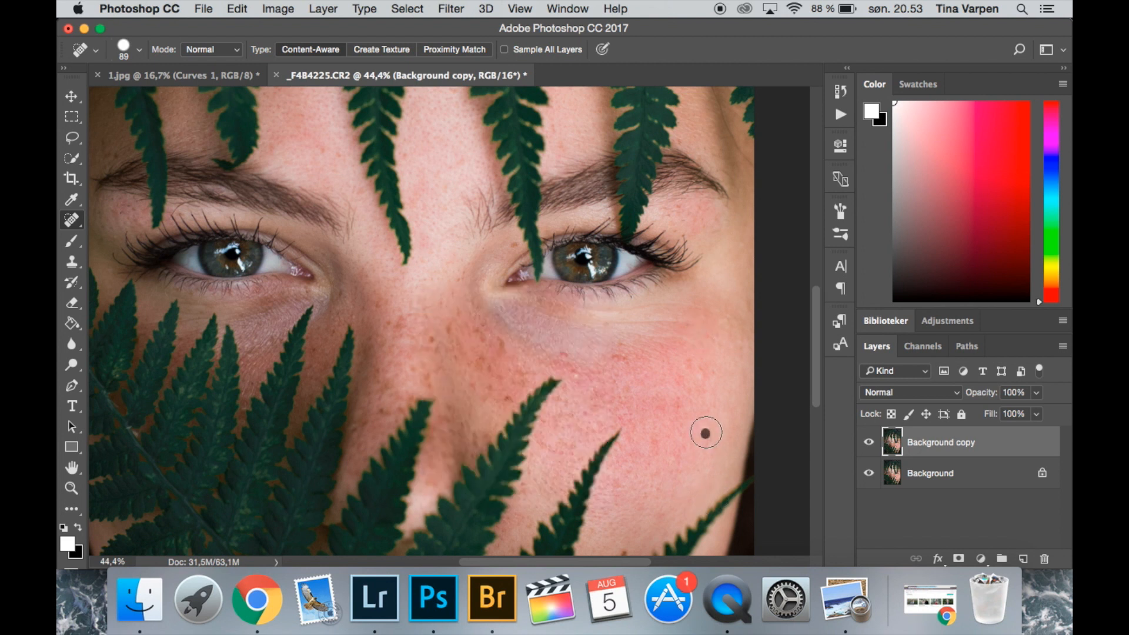
pyautogui.click(699, 378)
pyautogui.moveTo(593, 438); pyautogui.dragTo(659, 311)
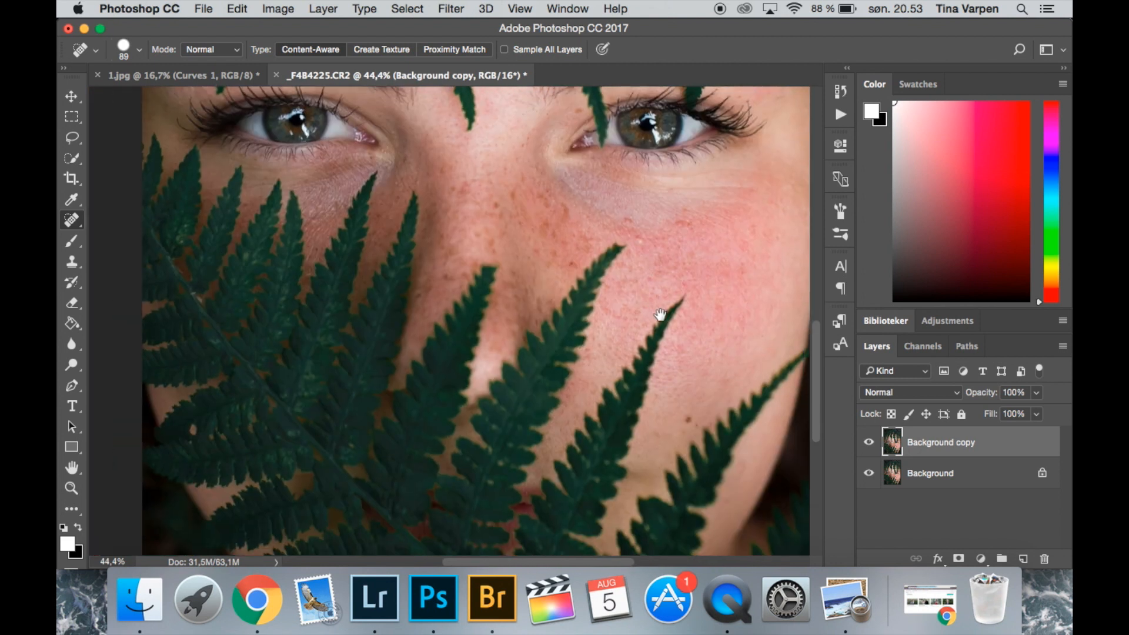
pyautogui.click(642, 240)
# Step: Heal the small blemishes around the left-hand eye in the photo, including the eyelid skin under the eyebrow
pyautogui.moveTo(269, 368)
pyautogui.mouseDown()
pyautogui.moveTo(503, 247)
pyautogui.moveTo(525, 274)
pyautogui.moveTo(508, 344)
pyautogui.mouseUp()
pyautogui.click(371, 252)
pyautogui.click(383, 301)
pyautogui.click(427, 305)
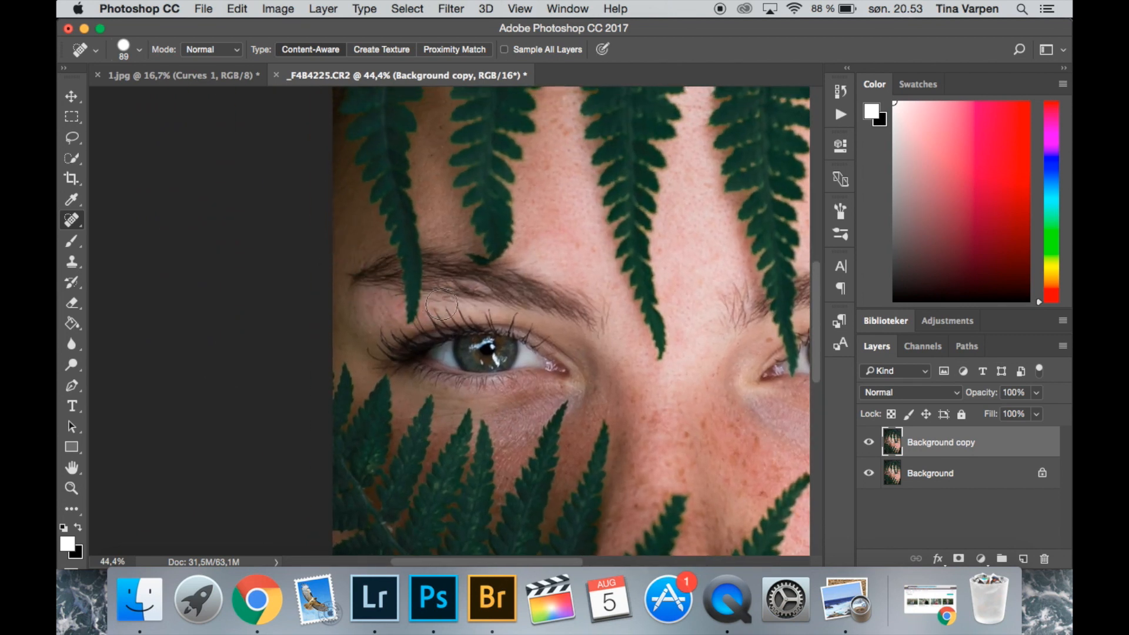
pyautogui.scroll(5, 506, 358)
pyautogui.click(496, 290)
pyautogui.moveTo(323, 273); pyautogui.dragTo(339, 269)
pyautogui.click(393, 287)
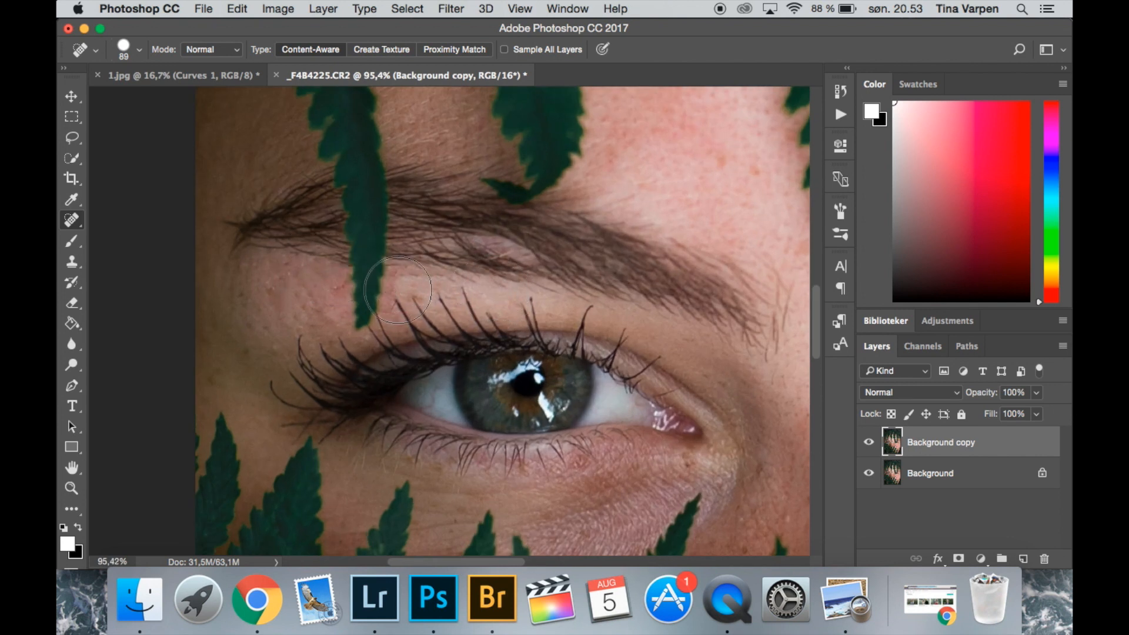
# Step: Use the Patch Tool to replace the blemished skin beneath the outer end of the right-hand eyebrow with cleaner nearby skin
pyautogui.rightClick(81, 231)
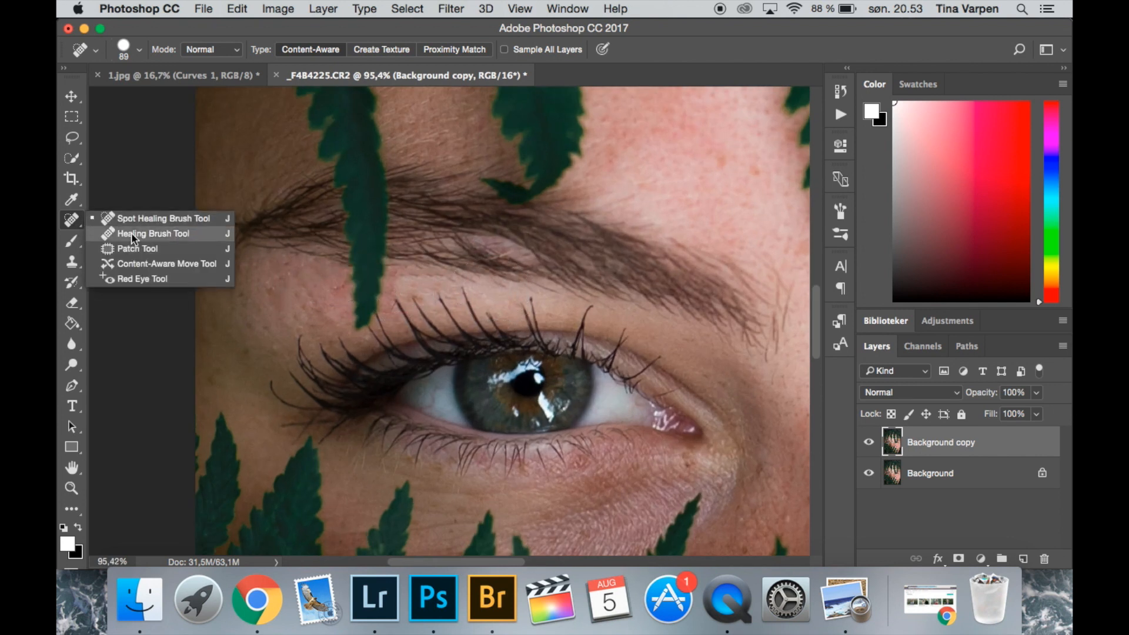
pyautogui.click(136, 249)
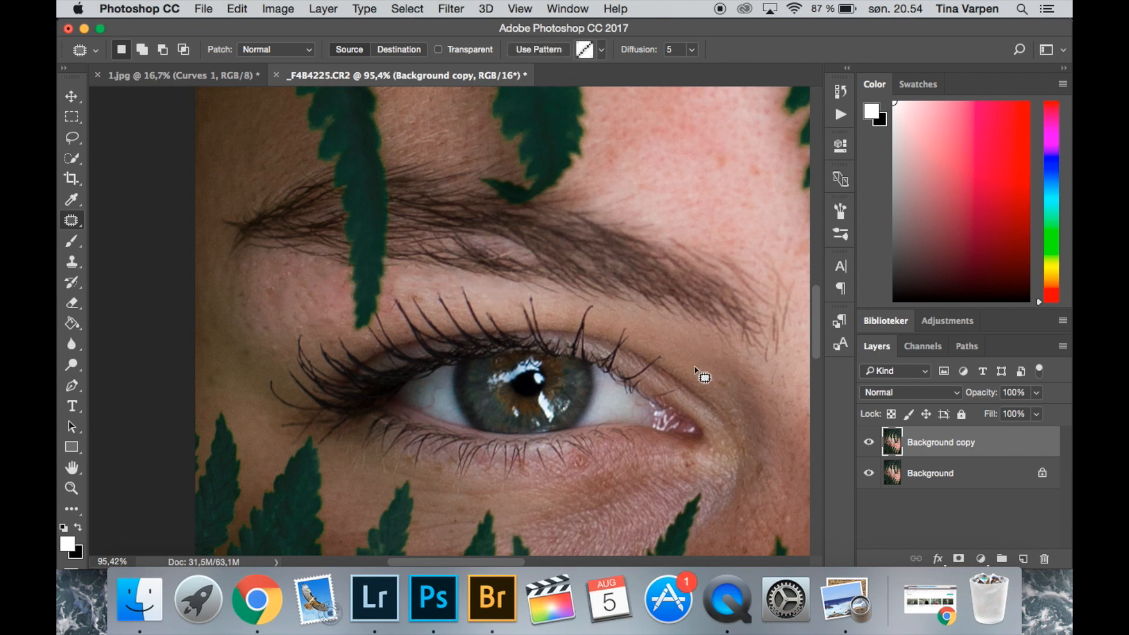
pyautogui.scroll(-3, 647, 372)
pyautogui.hscroll(3, 646, 372)
pyautogui.moveTo(390, 434); pyautogui.dragTo(272, 368)
pyautogui.scroll(-5, 600, 398)
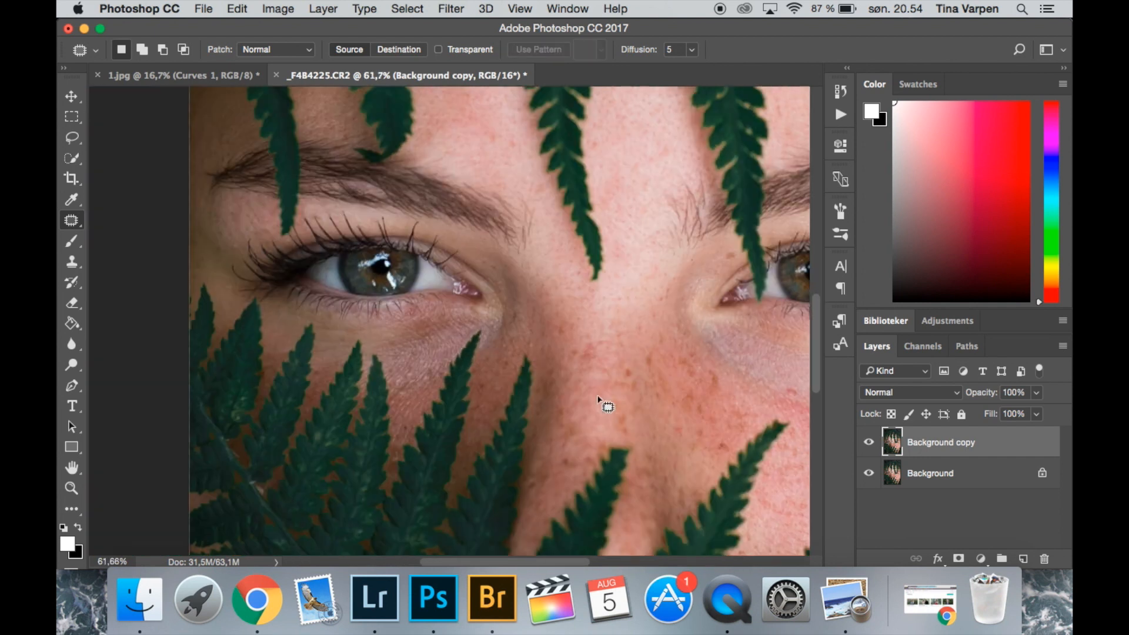
pyautogui.moveTo(720, 294); pyautogui.dragTo(439, 387)
pyautogui.scroll(4, 554, 365)
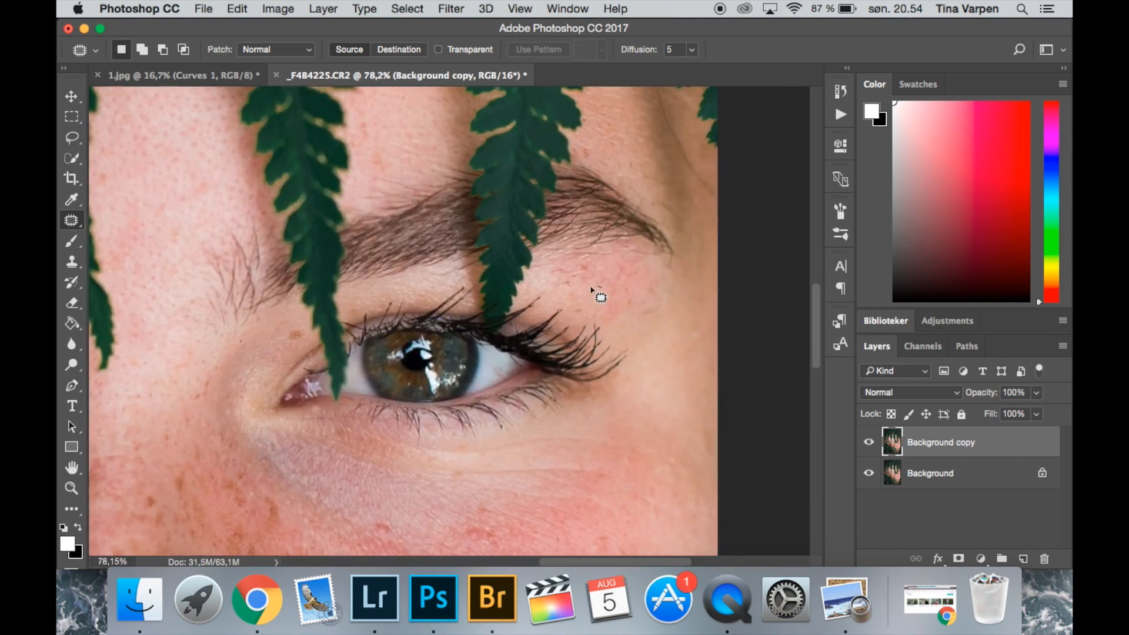
pyautogui.moveTo(566, 279)
pyautogui.mouseDown()
pyautogui.moveTo(592, 267)
pyautogui.moveTo(547, 288)
pyautogui.mouseUp()
pyautogui.moveTo(575, 271); pyautogui.dragTo(588, 262)
pyautogui.moveTo(588, 262)
pyautogui.mouseDown()
pyautogui.moveTo(622, 285)
pyautogui.moveTo(586, 275)
pyautogui.moveTo(568, 253)
pyautogui.moveTo(555, 261)
pyautogui.moveTo(678, 302)
pyautogui.mouseUp()
pyautogui.moveTo(664, 220); pyautogui.dragTo(684, 225)
# Step: Switch back to the Spot Healing Brush and remove the blemishes on the forehead above the right-hand eyebrow
pyautogui.hscroll(-3, 438, 272)
pyautogui.scroll(3, 438, 272)
pyautogui.rightClick(70, 219)
pyautogui.click(129, 235)
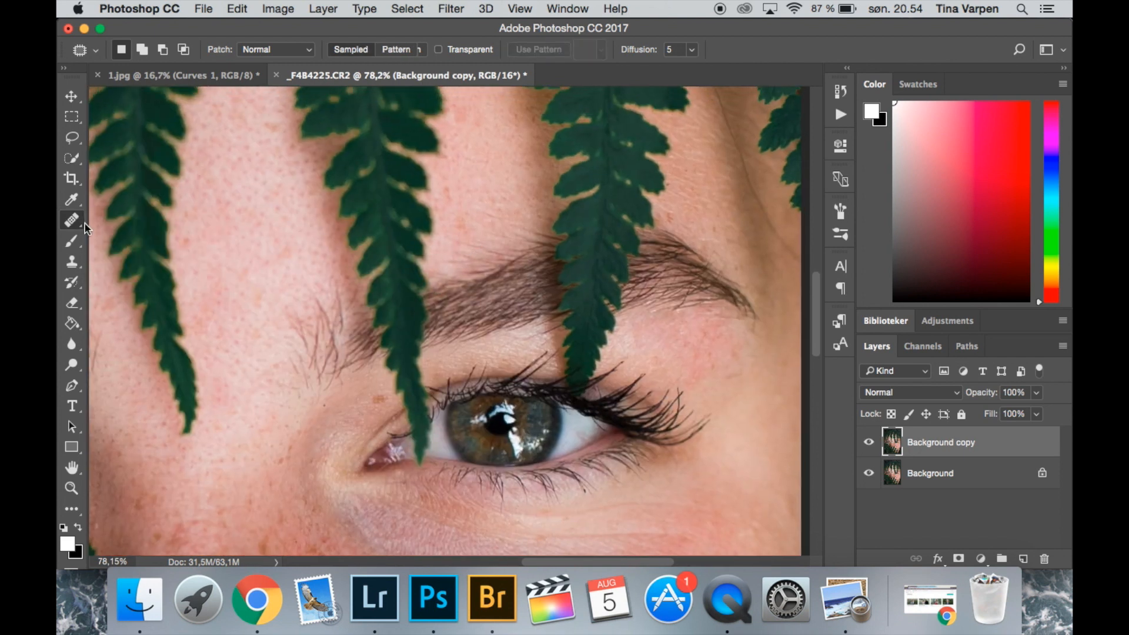
pyautogui.rightClick(71, 220)
pyautogui.click(129, 217)
pyautogui.scroll(3, 689, 181)
pyautogui.hscroll(3, 689, 181)
pyautogui.moveTo(605, 227)
pyautogui.mouseDown()
pyautogui.moveTo(644, 335)
pyautogui.moveTo(694, 406)
pyautogui.mouseUp()
pyautogui.click(580, 175)
# Step: Heal the remaining spots on the forehead between the fern leaves above the left-hand eyebrow
pyautogui.moveTo(506, 126); pyautogui.dragTo(552, 323)
pyautogui.moveTo(188, 315)
pyautogui.mouseDown()
pyautogui.moveTo(397, 306)
pyautogui.moveTo(542, 253)
pyautogui.mouseUp()
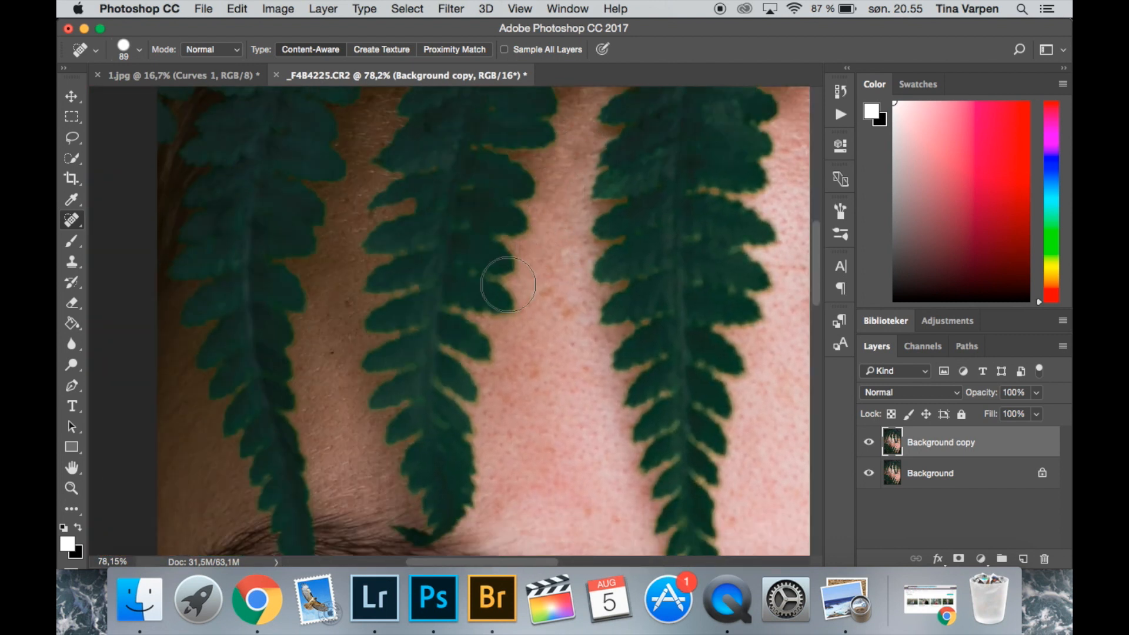
pyautogui.moveTo(350, 303); pyautogui.dragTo(451, 231)
pyautogui.click(446, 232)
# Step: Inspect the skin around the eyes, nose and lower cheeks for leftover blemishes, and compare the retouched layer with the original
pyautogui.scroll(-5, 448, 233)
pyautogui.moveTo(425, 333); pyautogui.dragTo(290, 298)
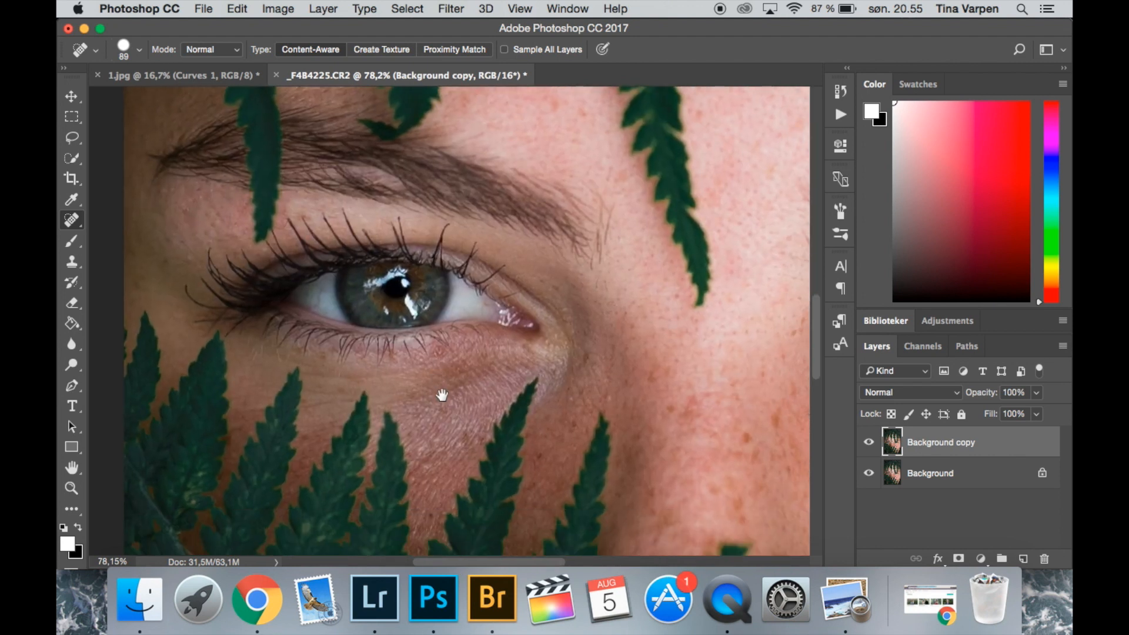
pyautogui.moveTo(621, 467); pyautogui.dragTo(359, 375)
pyautogui.hscroll(5, 359, 375)
pyautogui.scroll(-8, 471, 380)
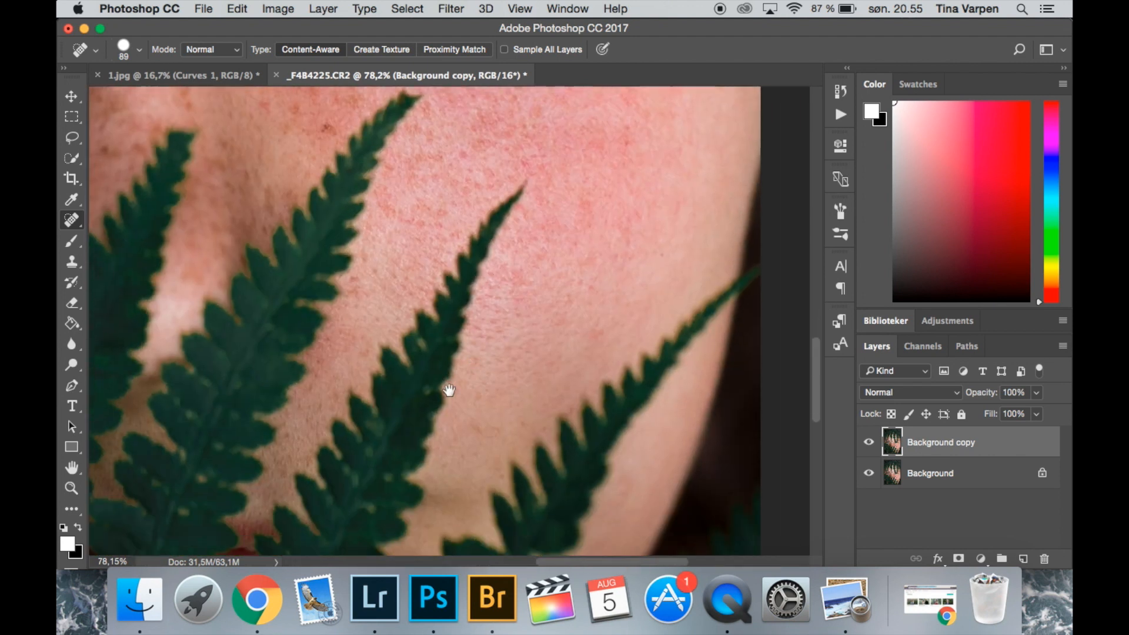
pyautogui.scroll(-5, 602, 168)
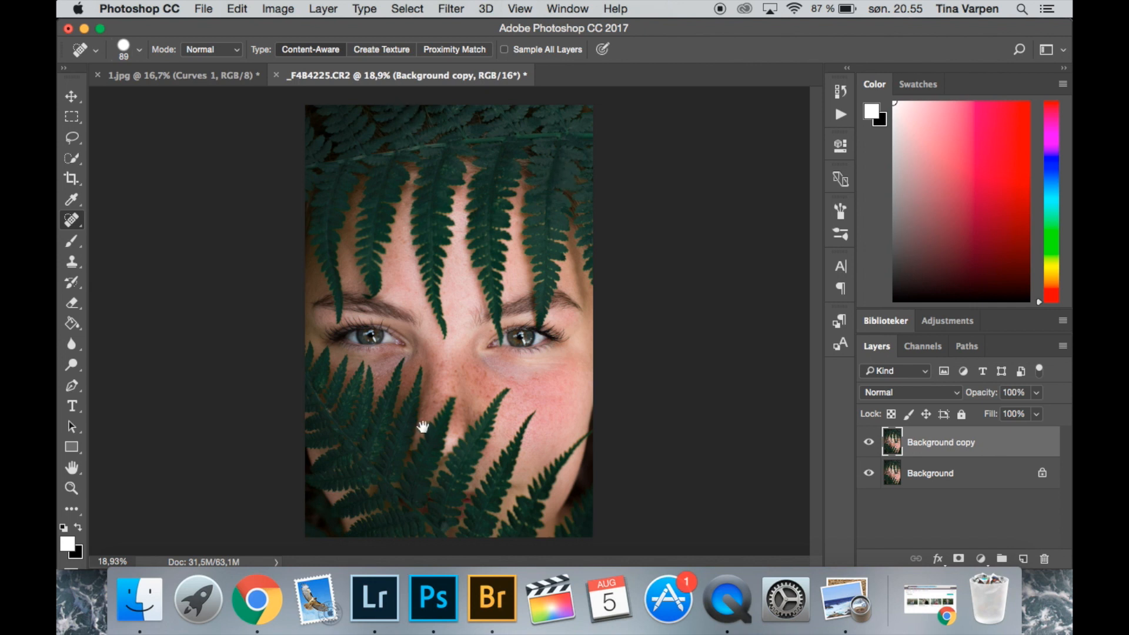
pyautogui.scroll(4, 353, 435)
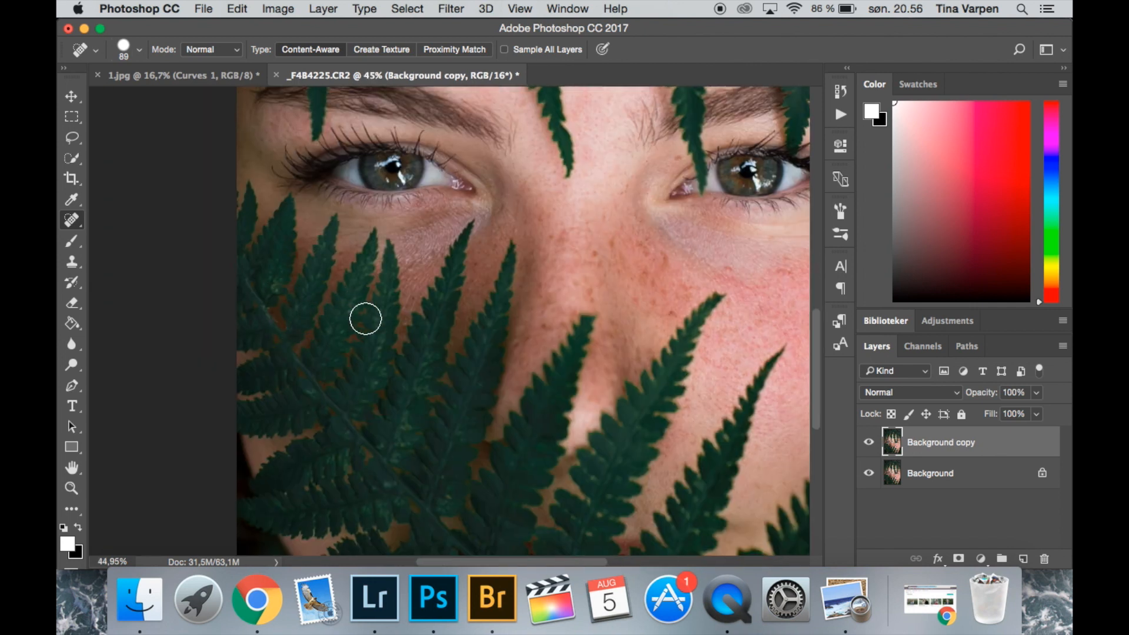
pyautogui.scroll(-5, 324, 423)
pyautogui.hscroll(4, 425, 333)
pyautogui.scroll(-1, 425, 333)
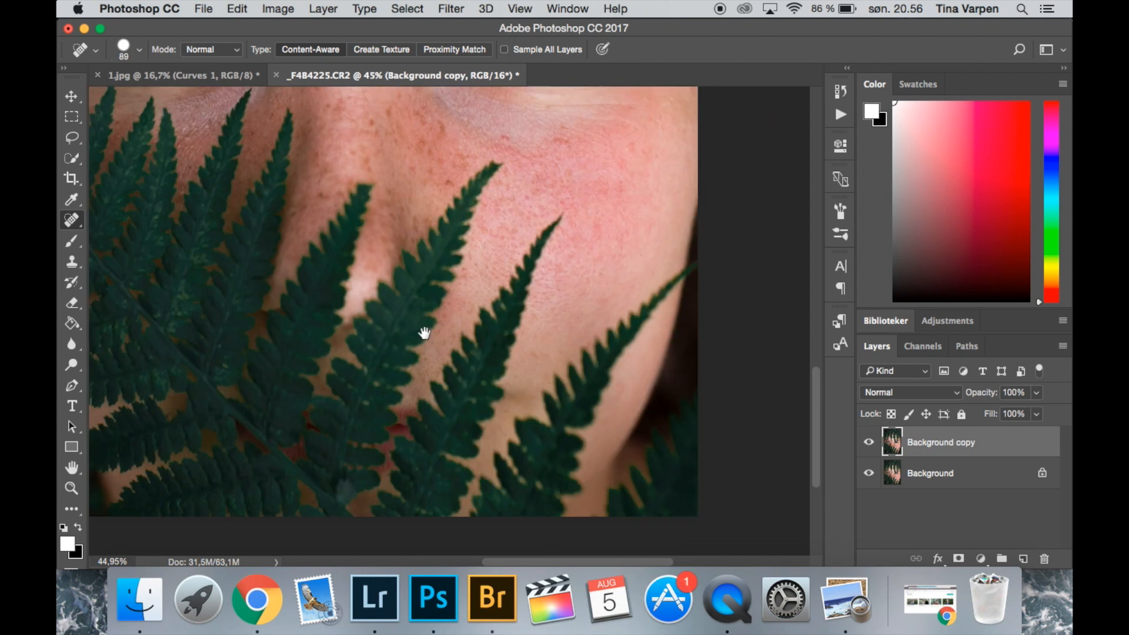
pyautogui.scroll(3, 424, 333)
pyautogui.scroll(-3, 595, 388)
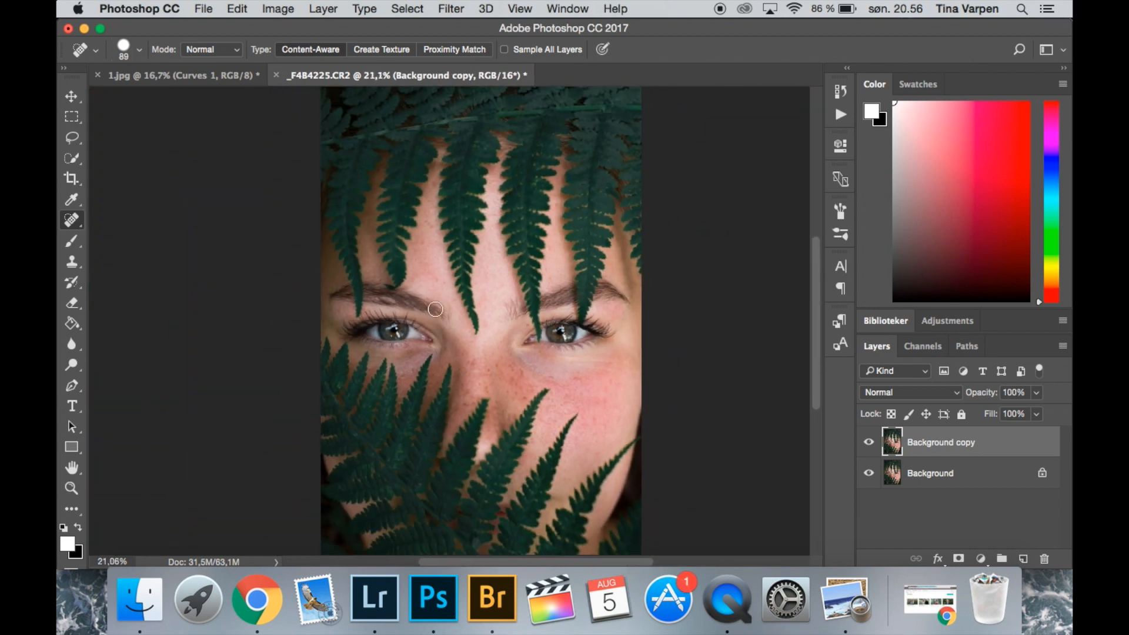
pyautogui.scroll(-1, 435, 309)
pyautogui.click(869, 442)
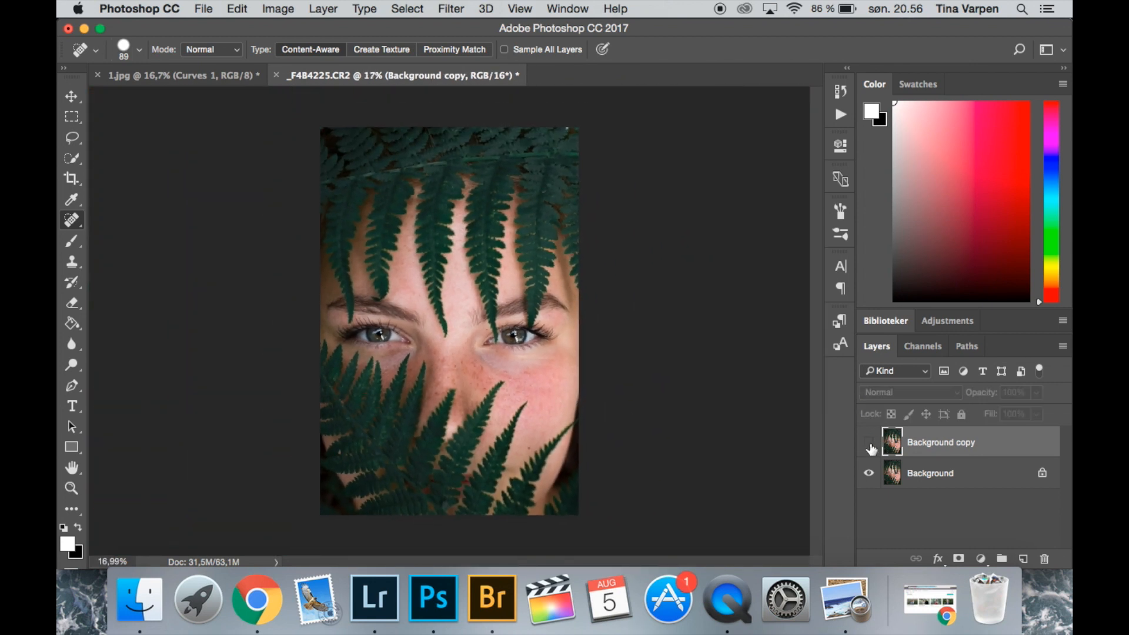
pyautogui.click(870, 442)
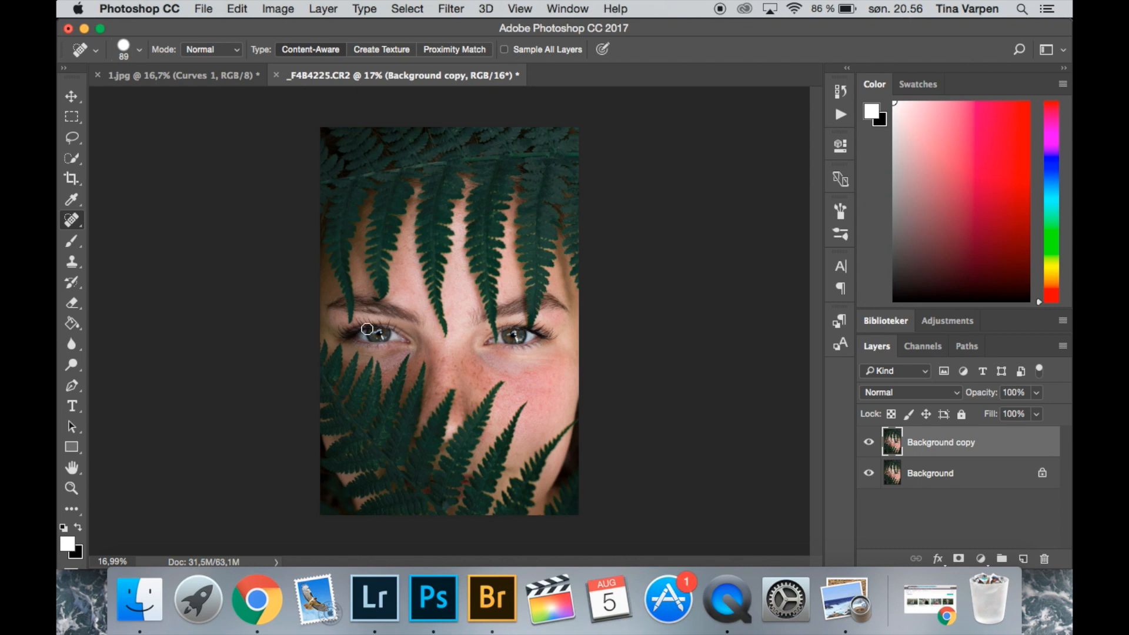
# Step: Add a new empty layer above the retouched copy and set its blend mode to Soft Light
pyautogui.click(980, 558)
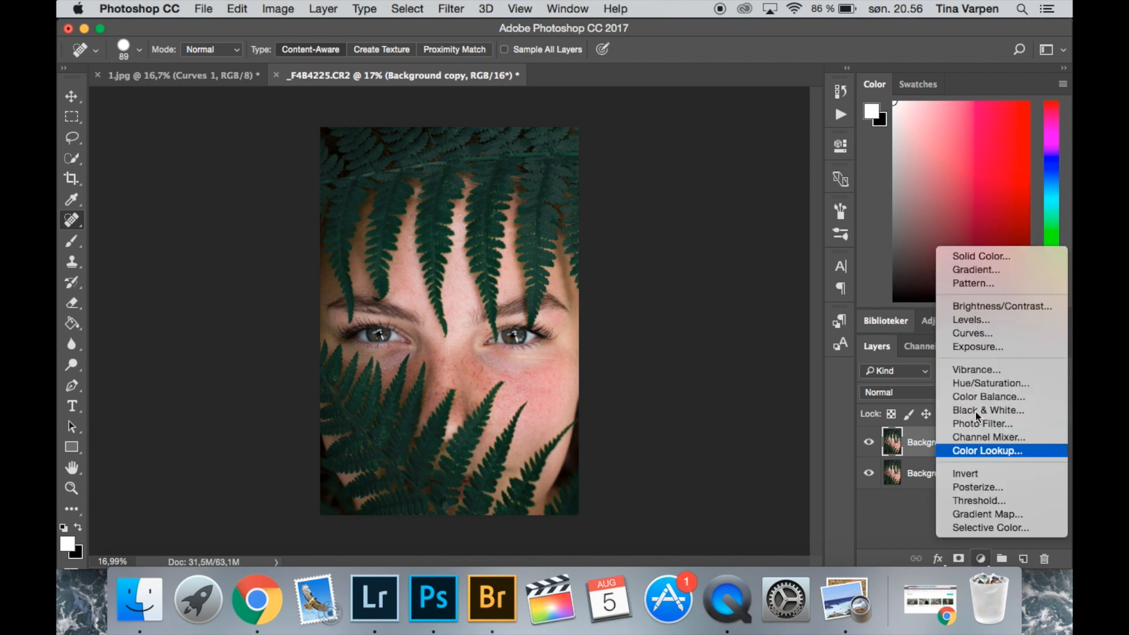
pyautogui.click(916, 525)
pyautogui.click(1023, 559)
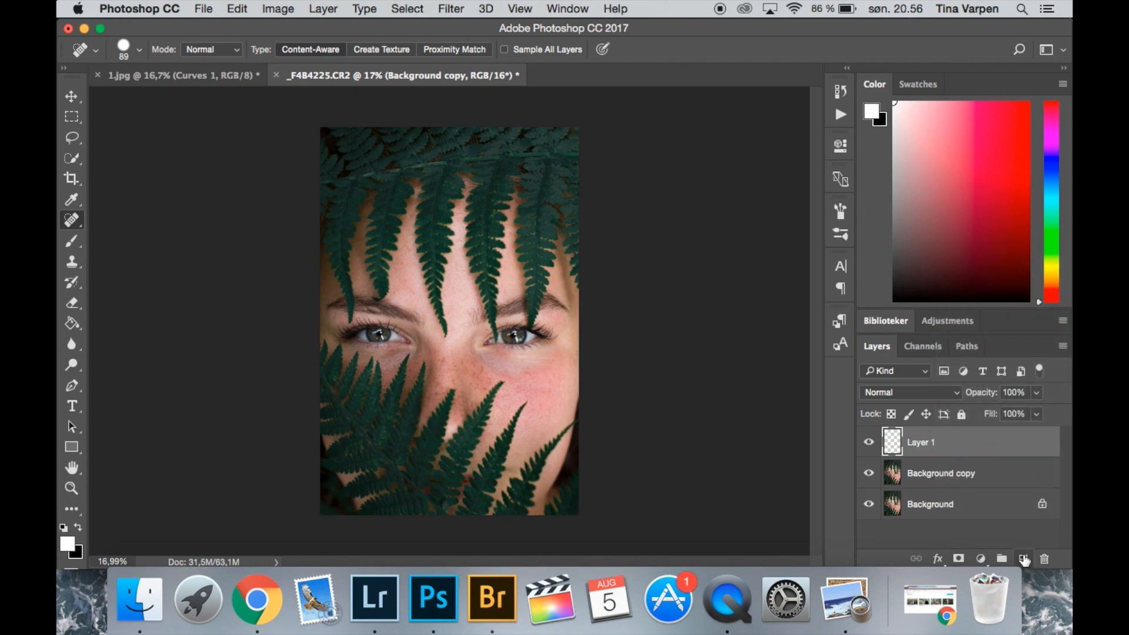
pyautogui.click(898, 393)
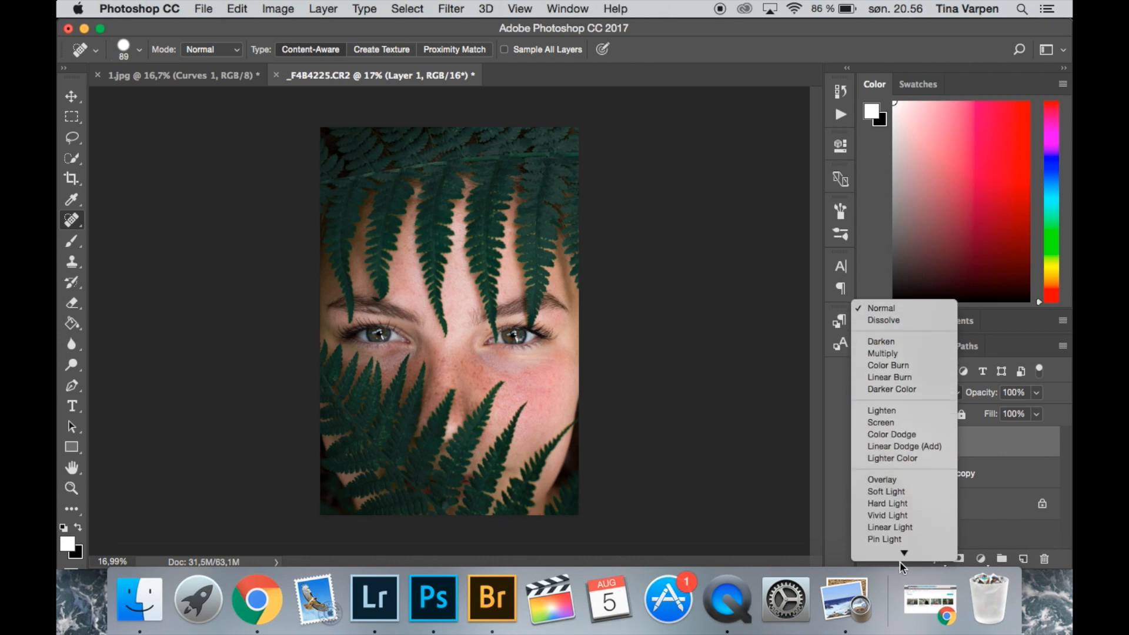
pyautogui.click(902, 463)
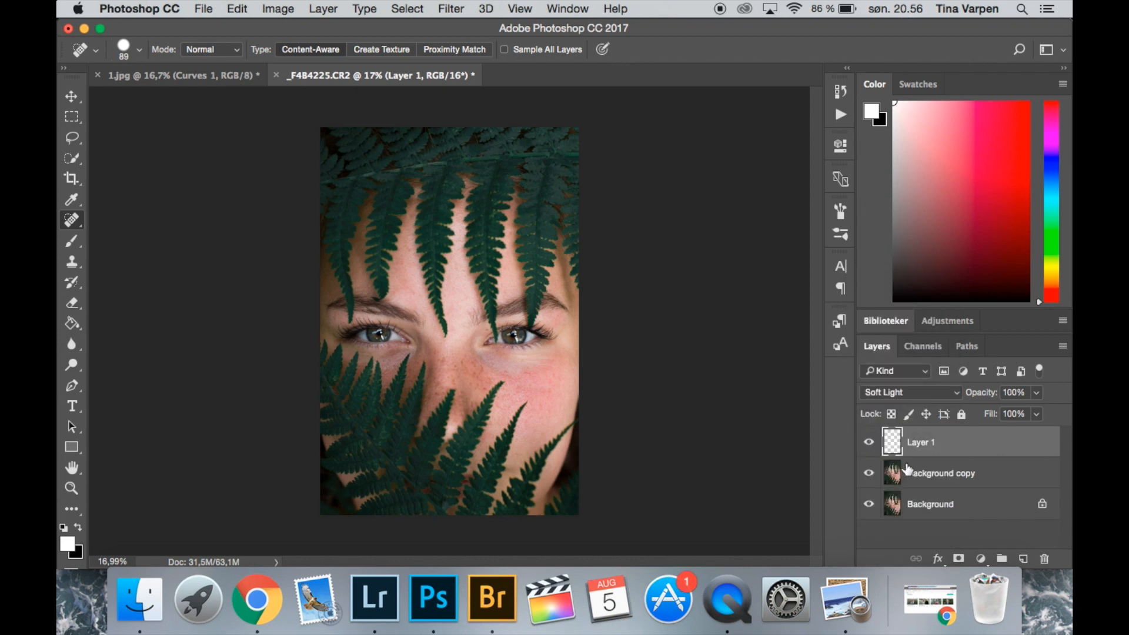
# Step: Choose the Brush Tool with a soft round tip at 0% hardness and set its flow to 3%
pyautogui.click(71, 240)
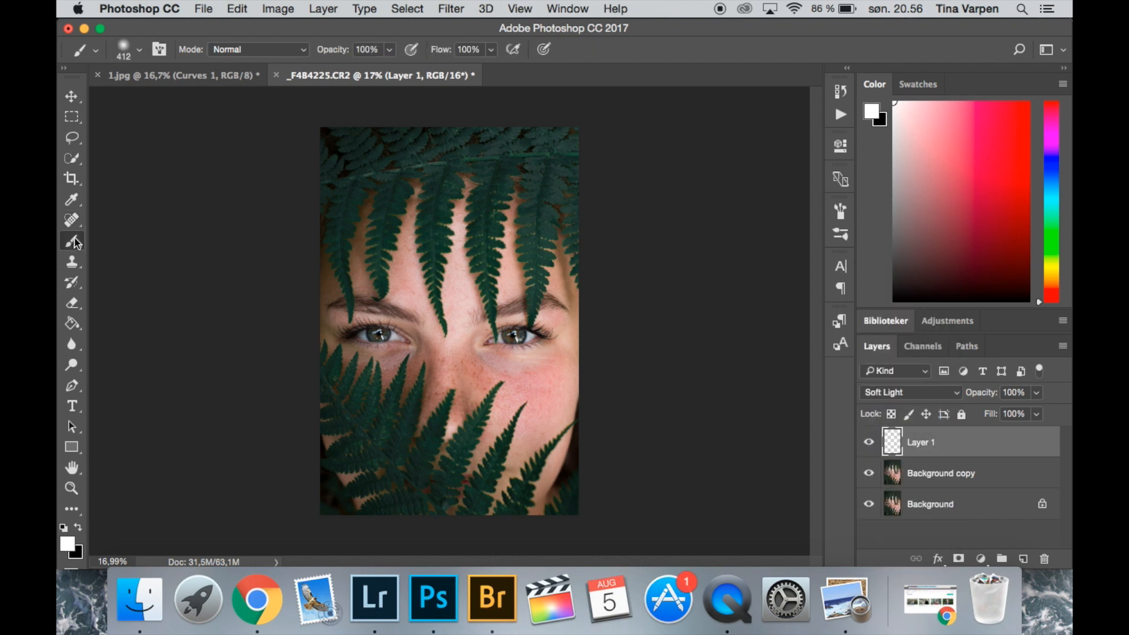
pyautogui.click(124, 48)
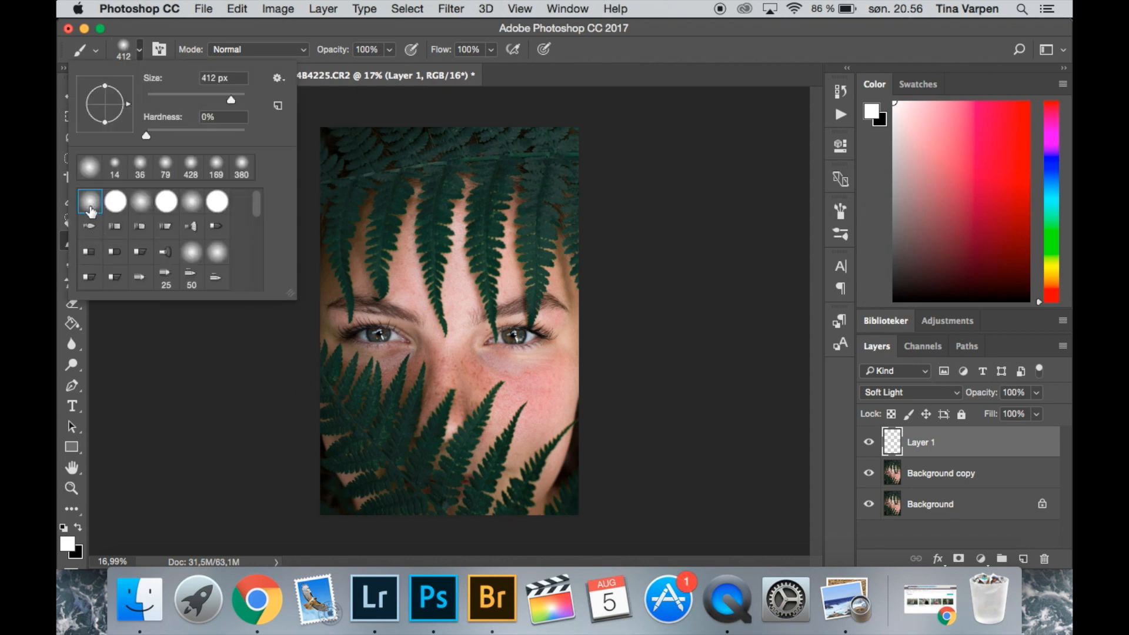
pyautogui.click(491, 49)
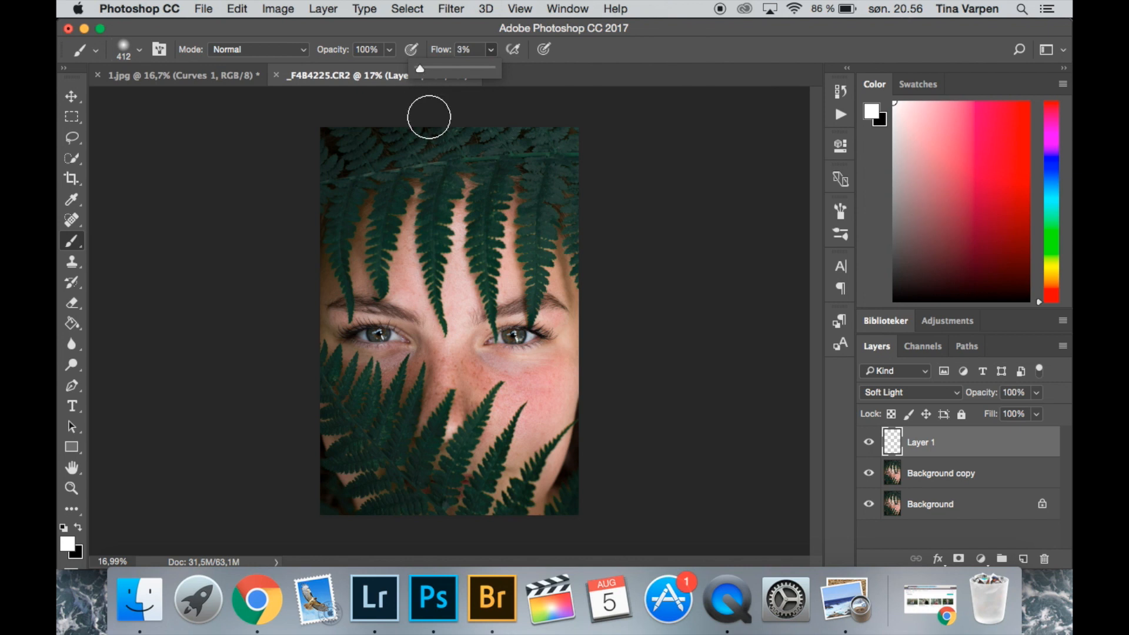
# Step: Make black the foreground colour and set the soft brush size to 127 px for painting over the eyebrows
pyautogui.scroll(5, 339, 473)
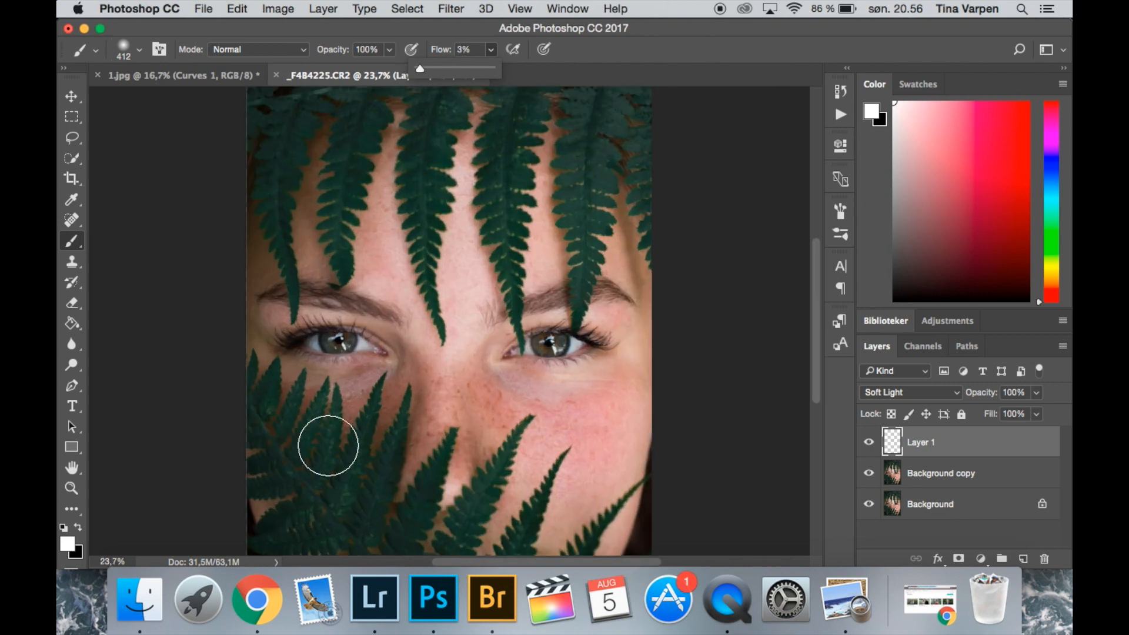
pyautogui.click(83, 527)
pyautogui.click(78, 527)
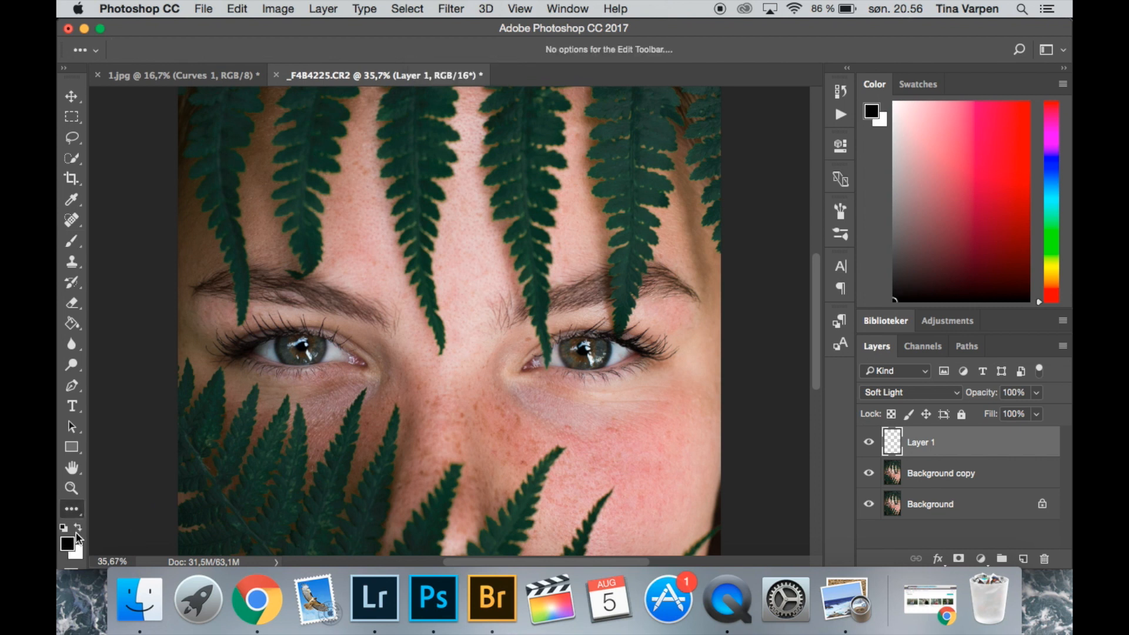
pyautogui.click(72, 241)
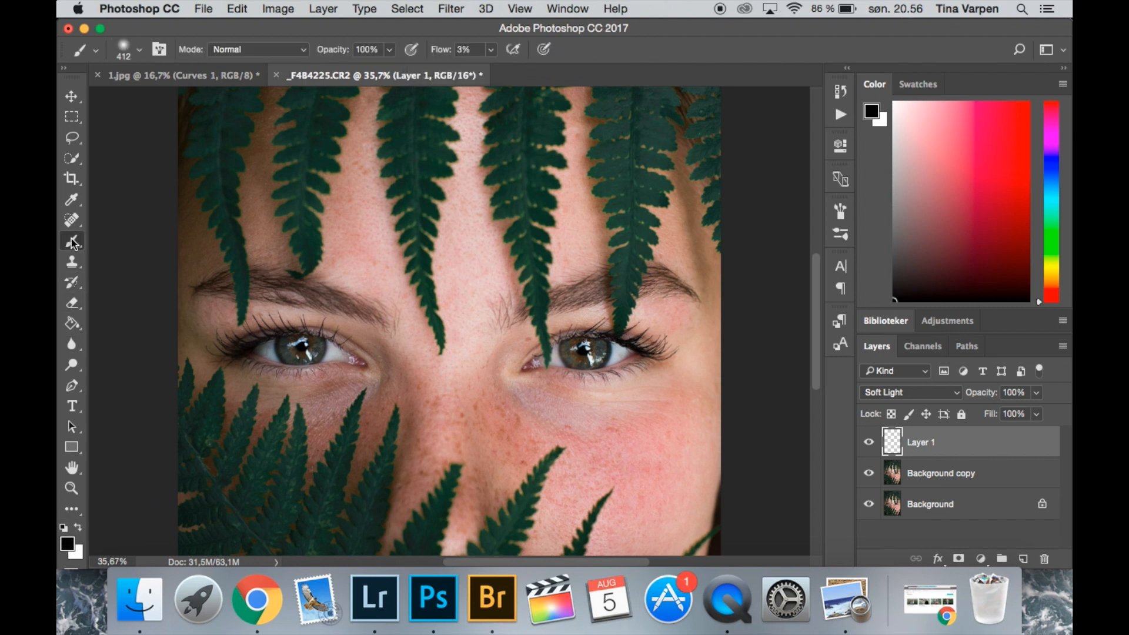
pyautogui.rightClick(328, 307)
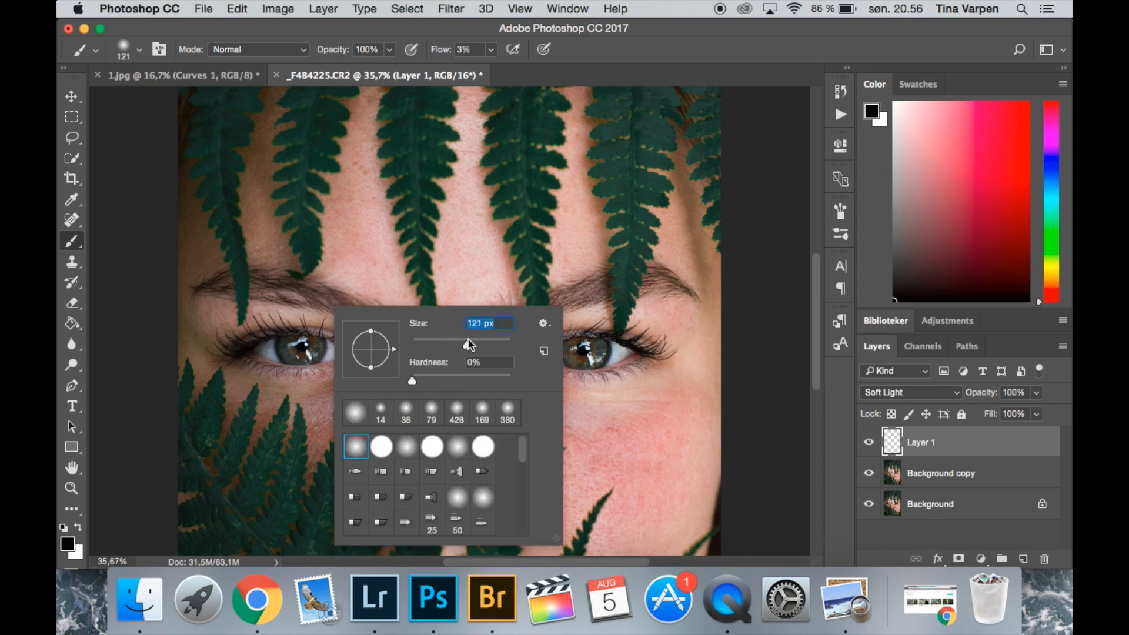
pyautogui.click(296, 291)
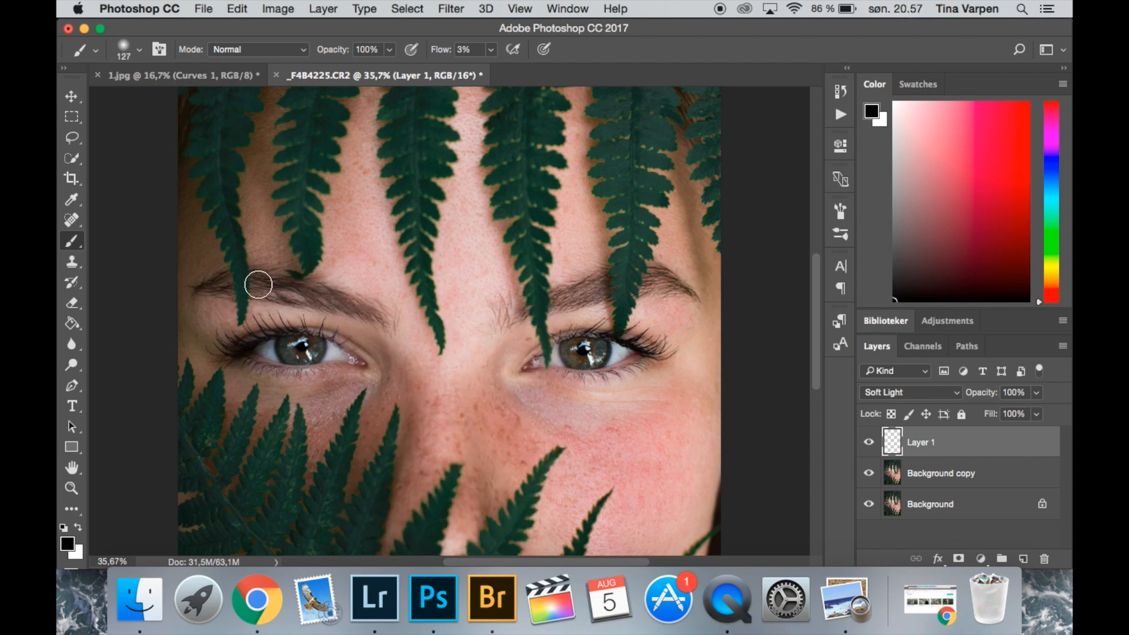
# Step: Darken both eyebrows with soft black brush strokes on the Soft Light layer and compare the result with the layer hidden
pyautogui.moveTo(369, 315); pyautogui.dragTo(392, 317)
pyautogui.moveTo(557, 298)
pyautogui.mouseDown()
pyautogui.moveTo(607, 284)
pyautogui.moveTo(683, 286)
pyautogui.mouseUp()
pyautogui.scroll(-5, 539, 381)
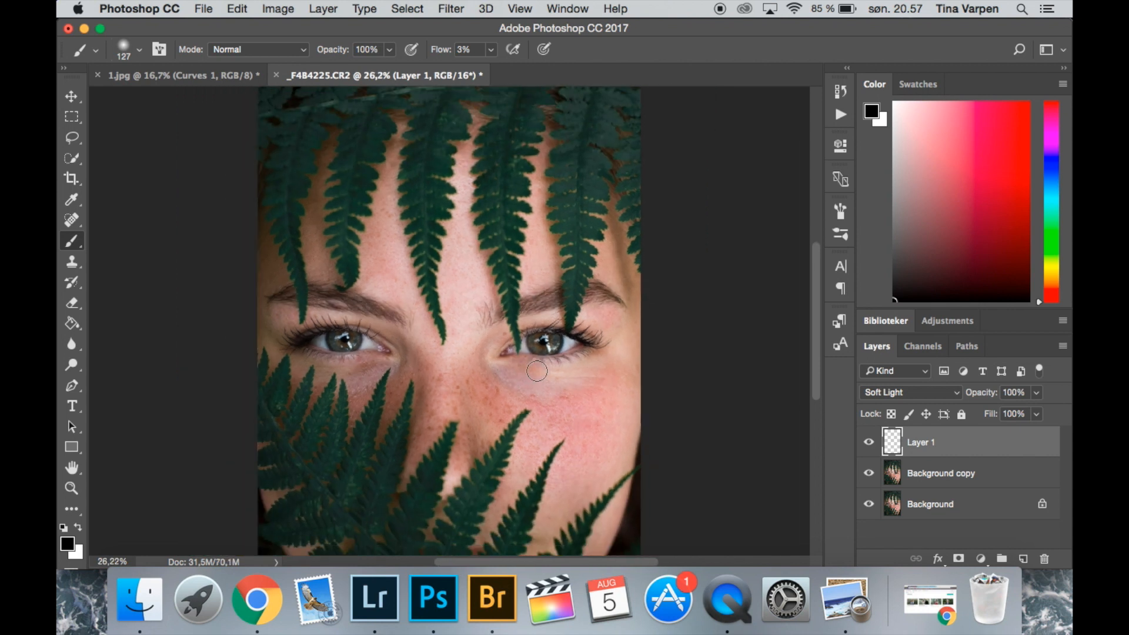
pyautogui.scroll(1, 539, 381)
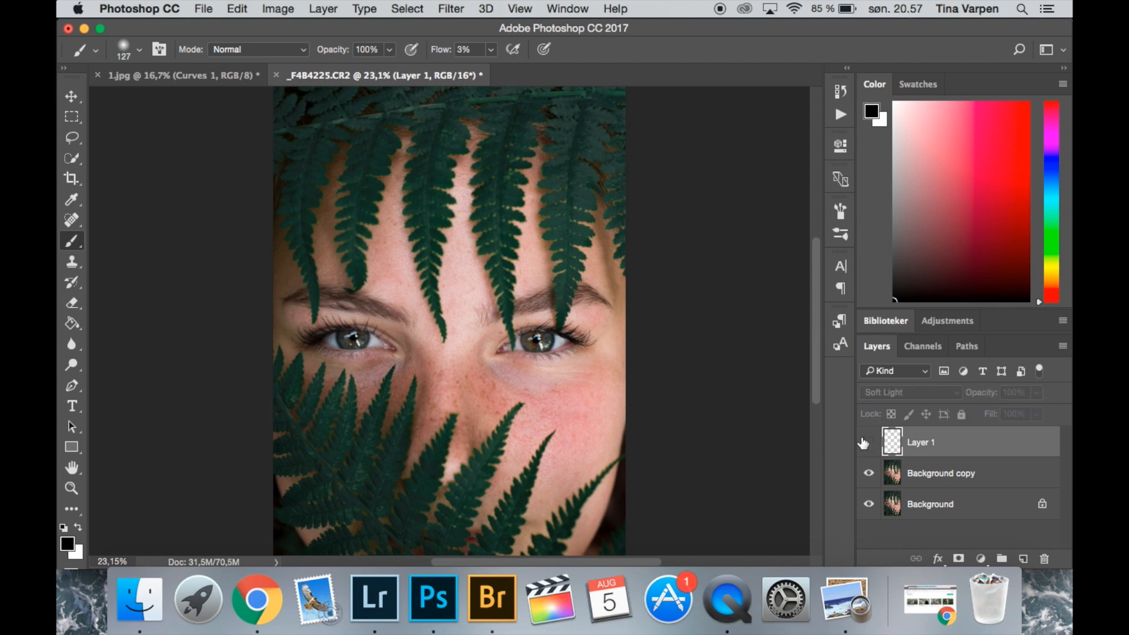
pyautogui.scroll(-3, 569, 405)
pyautogui.scroll(5, 618, 294)
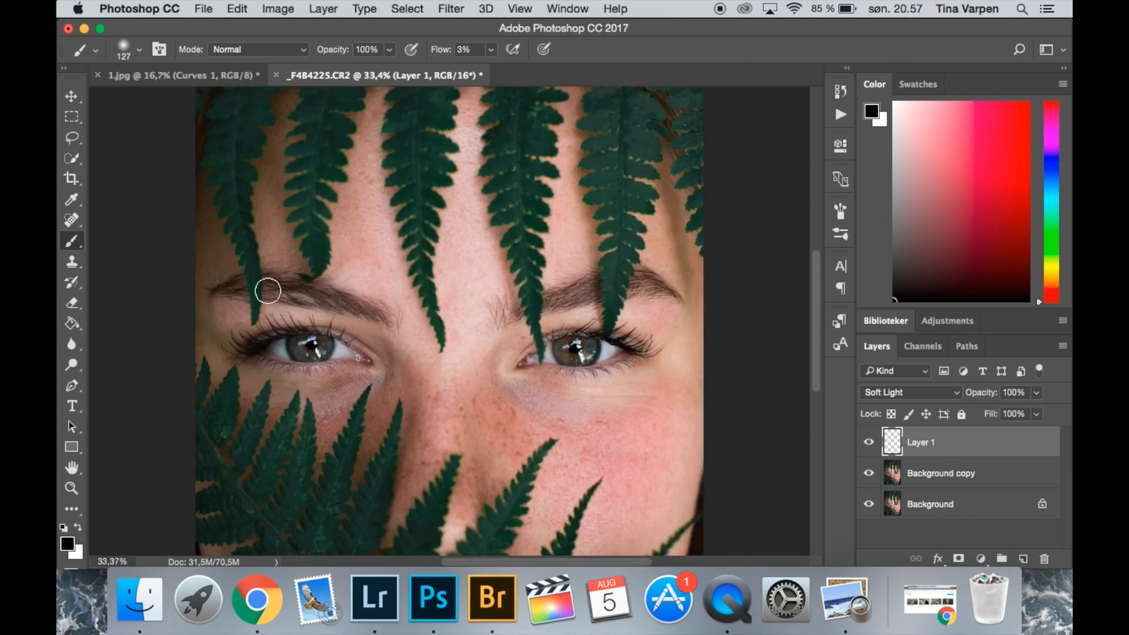
pyautogui.scroll(-3, 556, 359)
pyautogui.scroll(4, 556, 419)
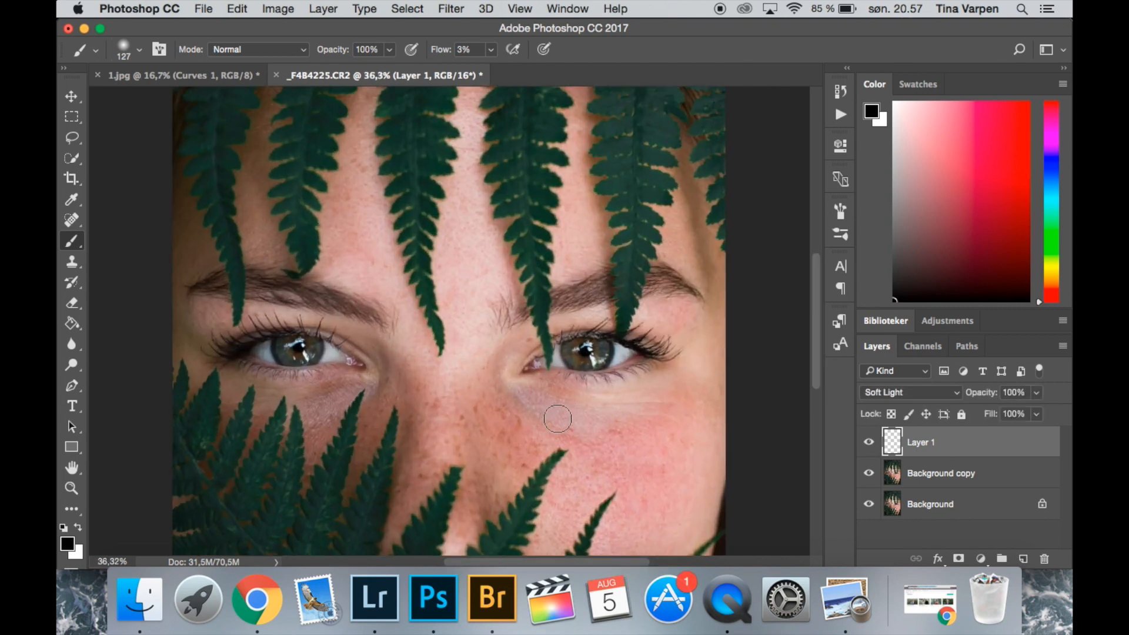
# Step: Heal the small spot near the inner corner of the right-hand eye with the Spot Healing Brush on Background copy
pyautogui.scroll(2, 557, 419)
pyautogui.click(905, 483)
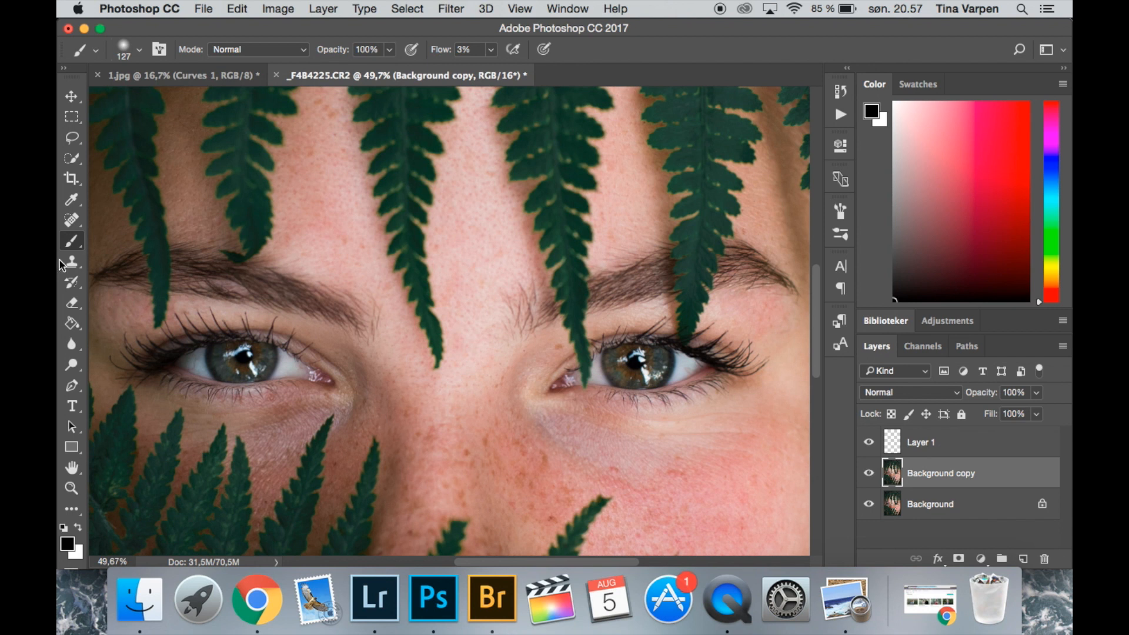
pyautogui.click(72, 220)
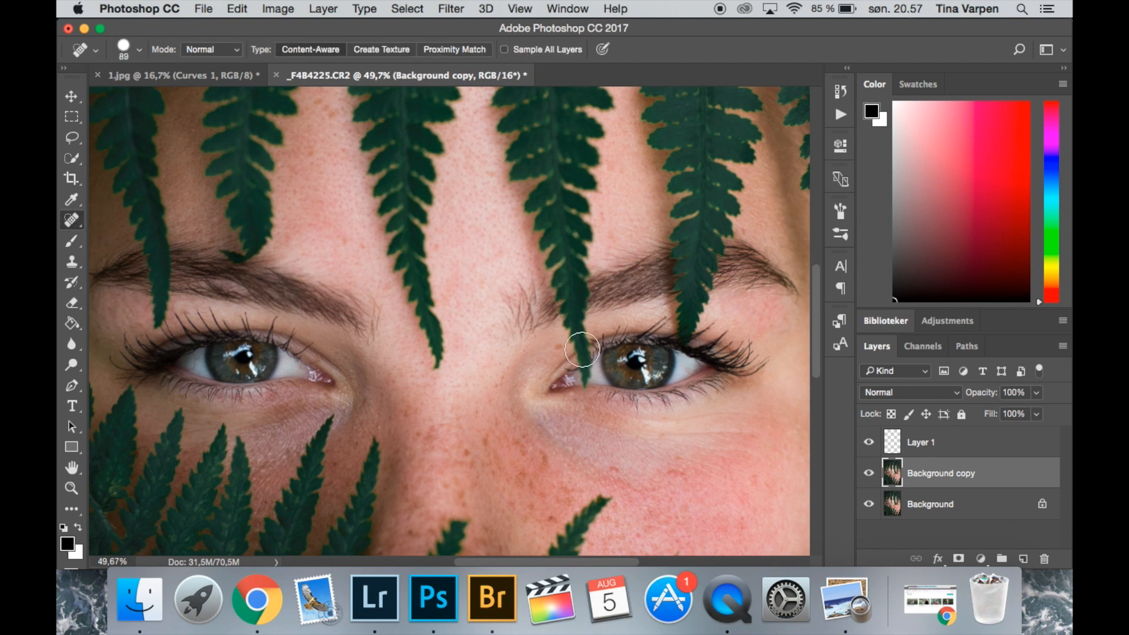
pyautogui.click(558, 347)
pyautogui.scroll(-1, 411, 384)
pyautogui.scroll(-3, 411, 385)
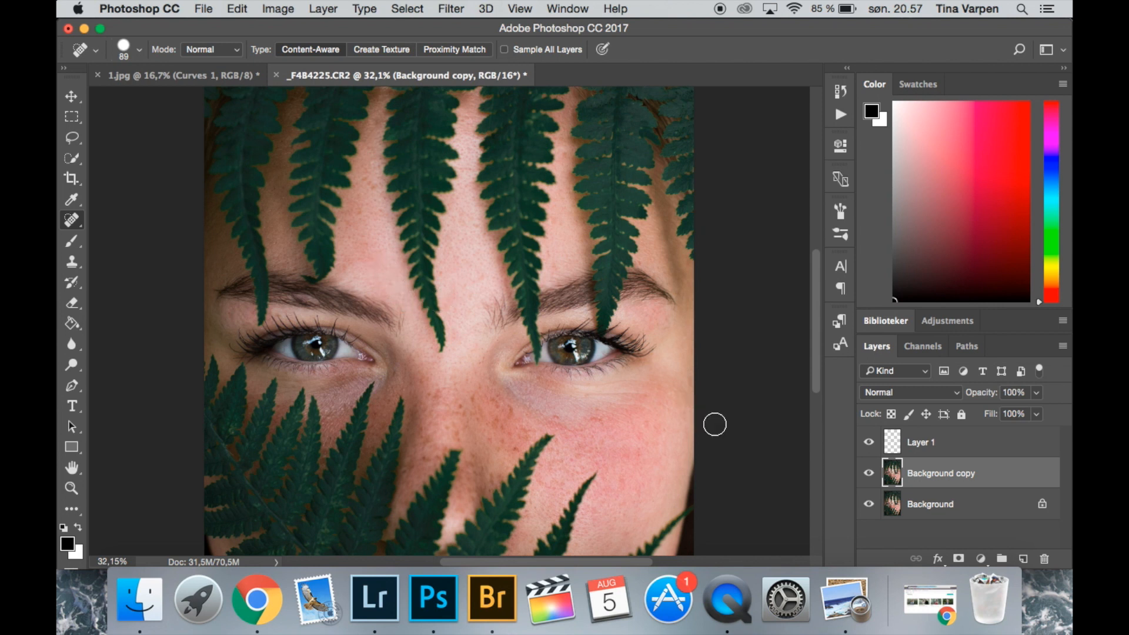
# Step: Try to heal the inner corner of the right-hand eye beside the fern tip, and undo the stroke
pyautogui.scroll(-1, 688, 416)
pyautogui.scroll(7, 461, 334)
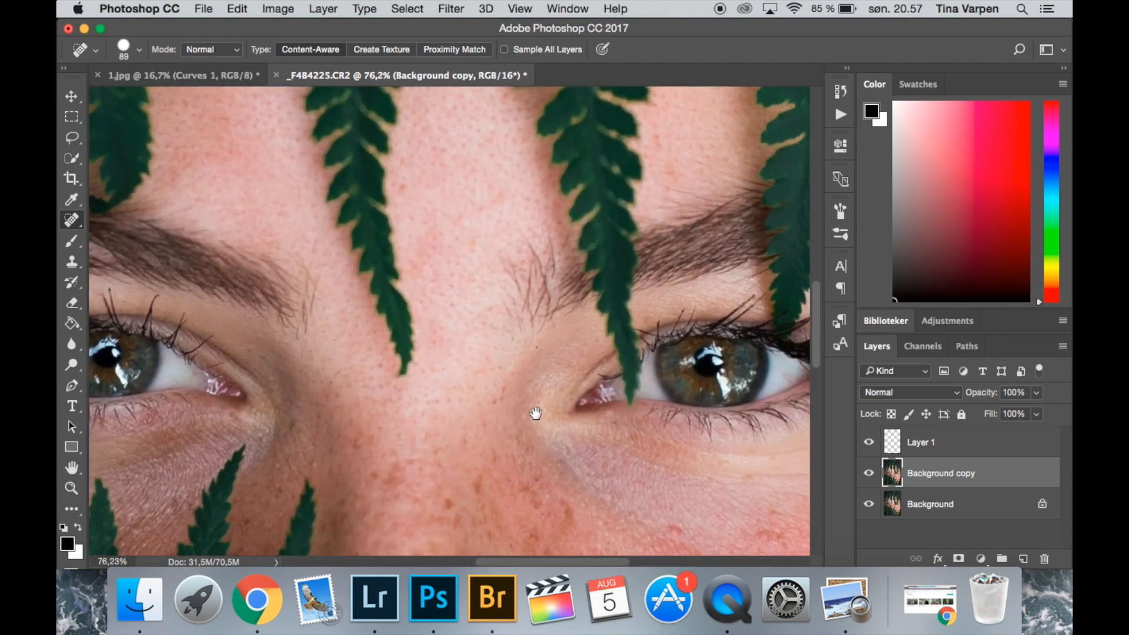
pyautogui.moveTo(535, 414); pyautogui.dragTo(480, 378)
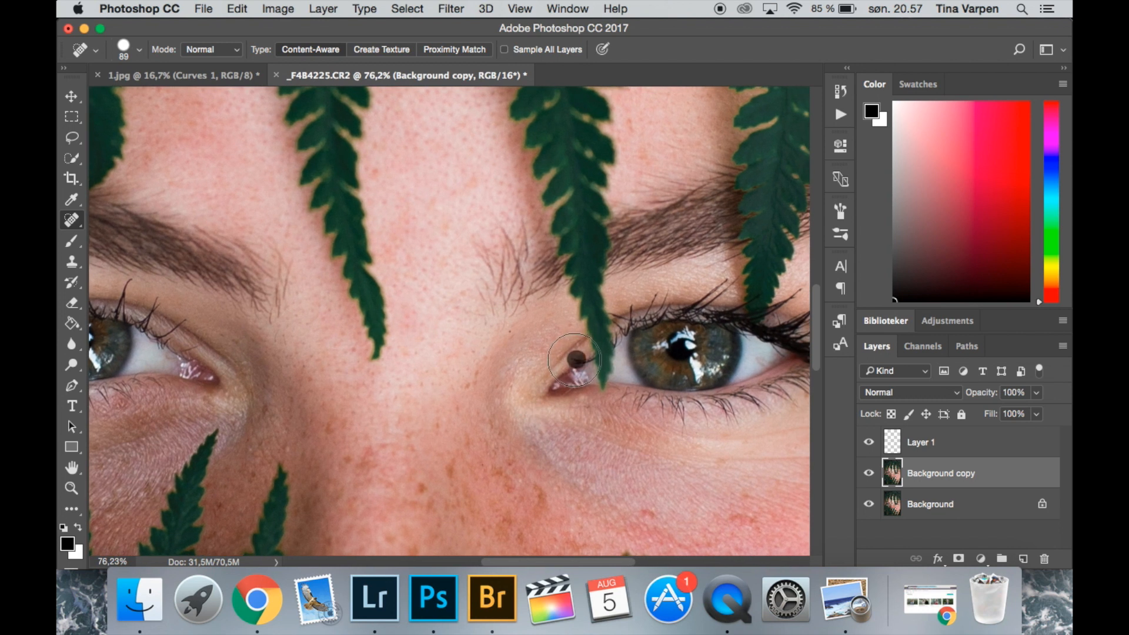
pyautogui.press('super+z')
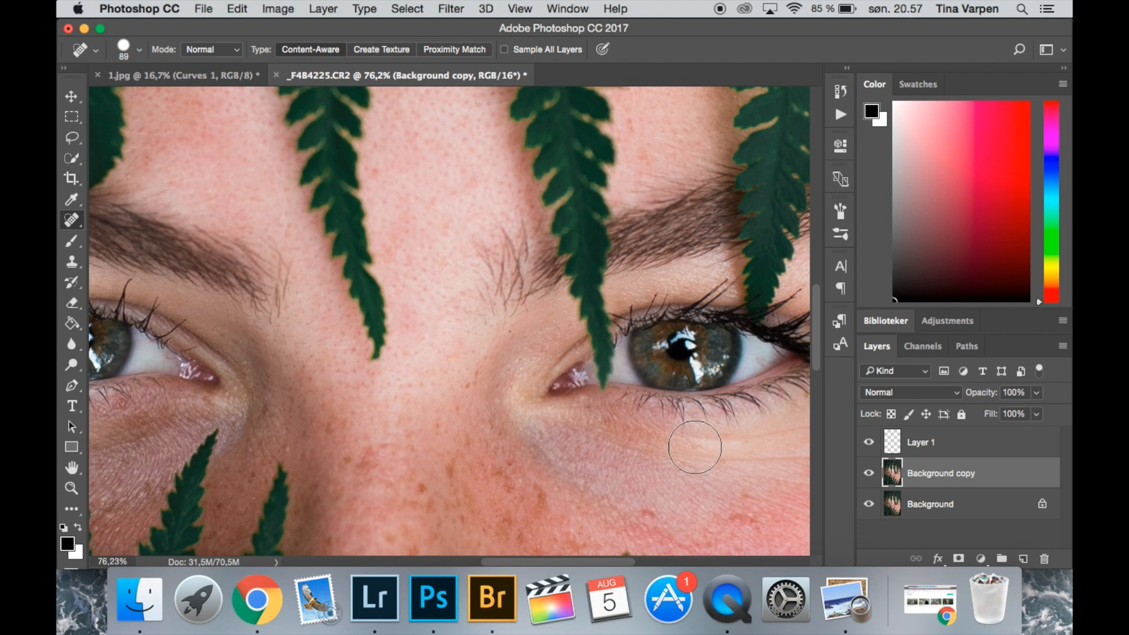
pyautogui.scroll(-3, 797, 451)
pyautogui.scroll(-2, 482, 358)
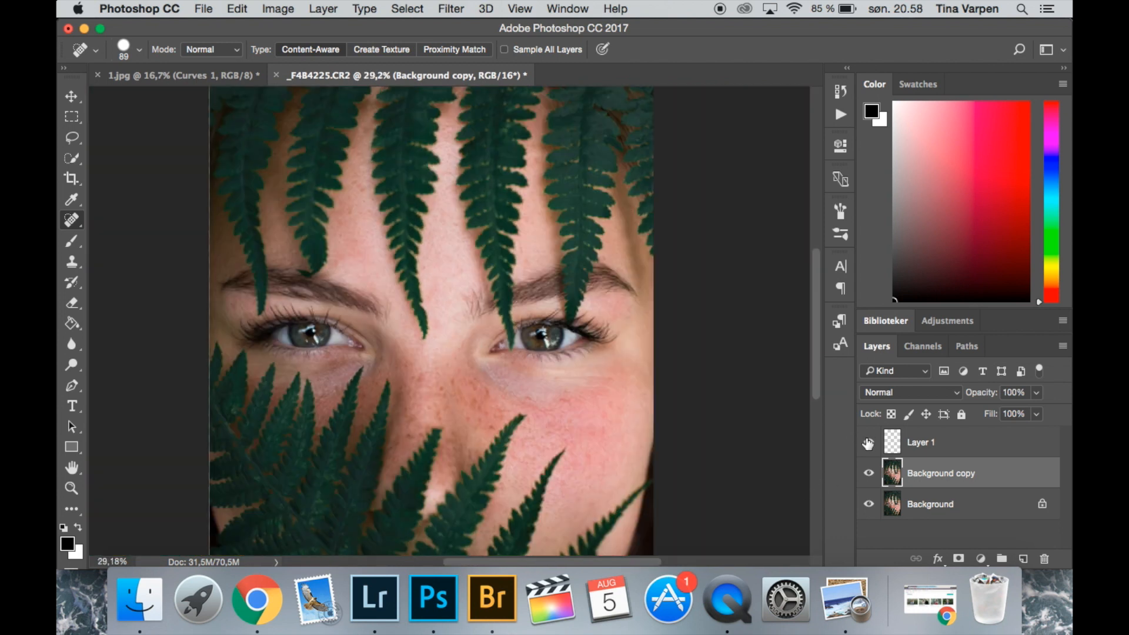
# Step: Reduce the Spot Healing Brush to 58 px and the soft Brush Tool tip to 12 px for detail work at the eyebrow
pyautogui.scroll(3, 471, 323)
pyautogui.rightClick(281, 312)
pyautogui.moveTo(322, 347); pyautogui.dragTo(311, 347)
pyautogui.click(72, 241)
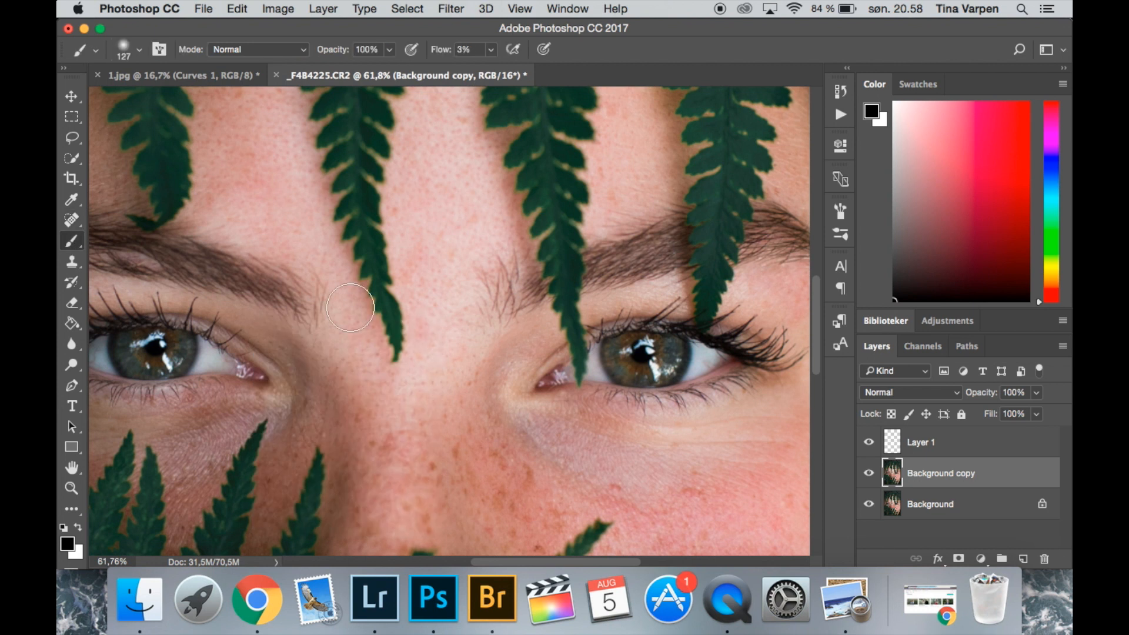
pyautogui.rightClick(368, 324)
pyautogui.click(426, 350)
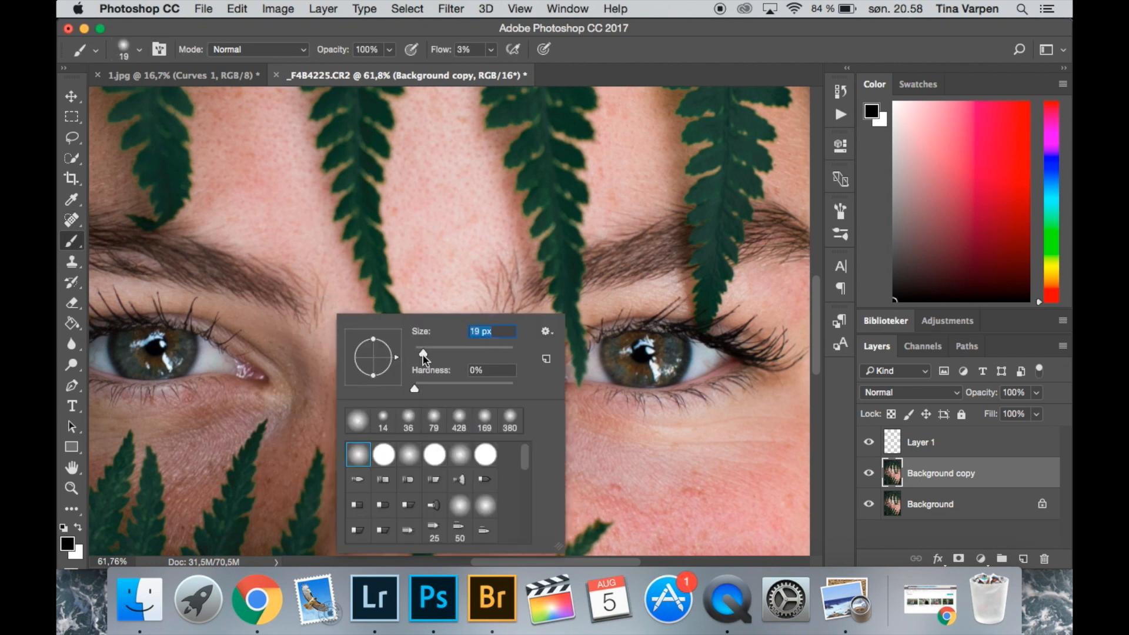
pyautogui.moveTo(422, 355); pyautogui.dragTo(428, 351)
pyautogui.click(314, 323)
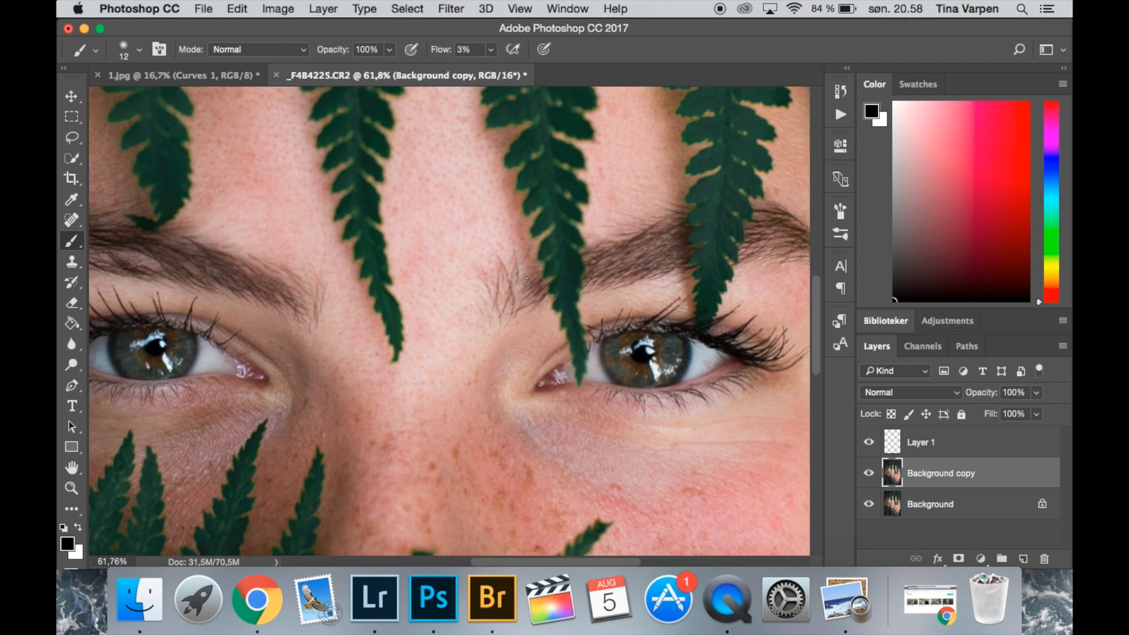
# Step: Set the soft brush size to 7 px for painting fine hairs in the eyebrows on Background copy
pyautogui.scroll(-8, 711, 411)
pyautogui.scroll(8, 639, 423)
pyautogui.moveTo(163, 290); pyautogui.dragTo(293, 280)
pyautogui.rightClick(469, 320)
pyautogui.write('7')
pyautogui.press('Return')
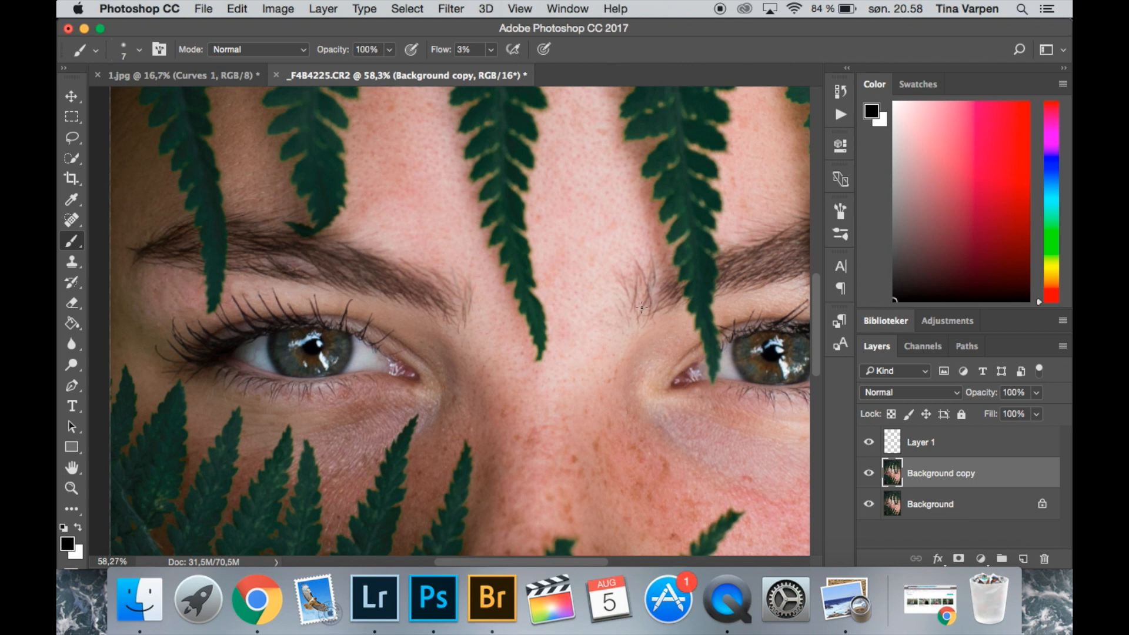
# Step: Darken the eyelashes and lash lines of both eyes on the Soft Light layer with a 9 px soft black brush
pyautogui.scroll(-6, 425, 344)
pyautogui.click(951, 443)
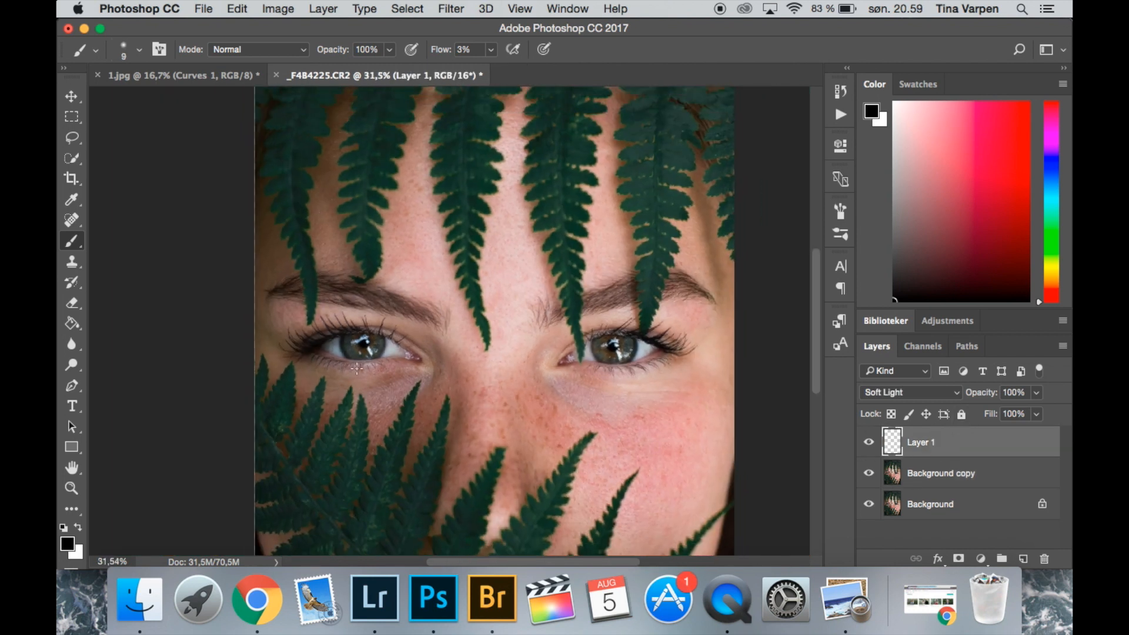
pyautogui.scroll(7, 349, 366)
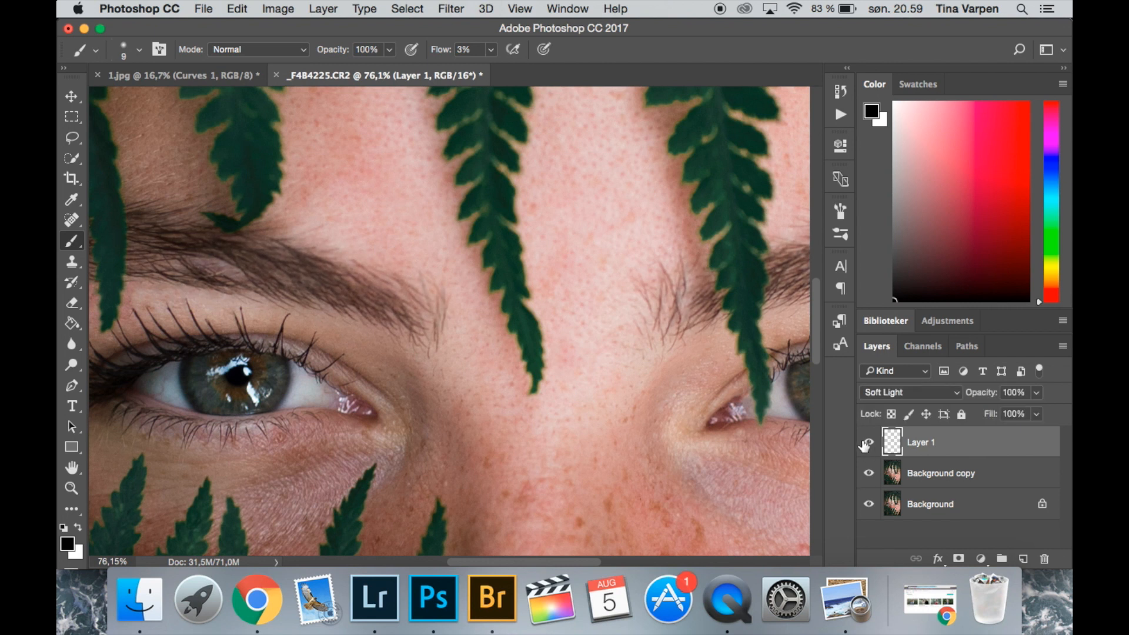
pyautogui.moveTo(210, 347); pyautogui.dragTo(297, 333)
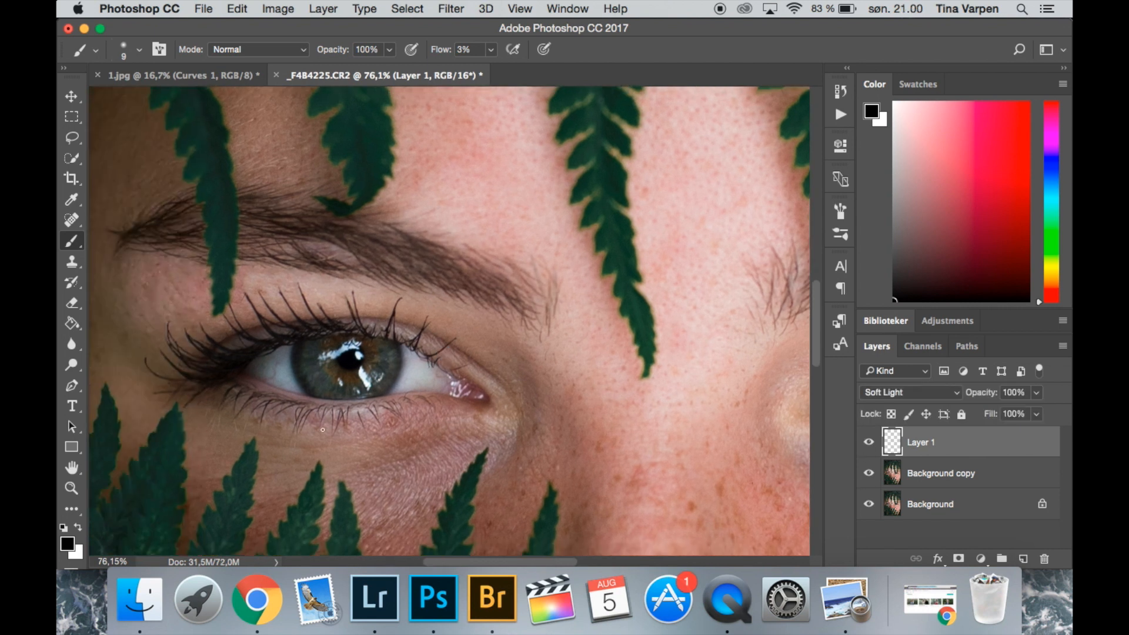
pyautogui.moveTo(764, 434); pyautogui.dragTo(325, 428)
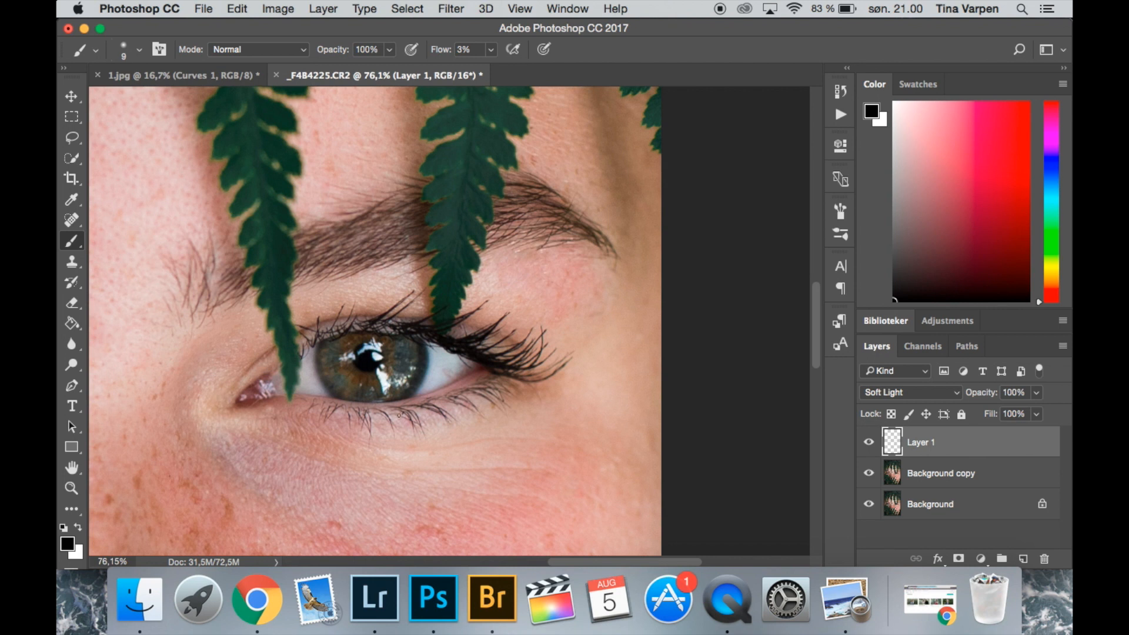
# Step: Switch to the Spot Healing Brush on Background copy and compare the whole portrait with the Soft Light layer hidden and shown
pyautogui.hotkey('alt', '[')
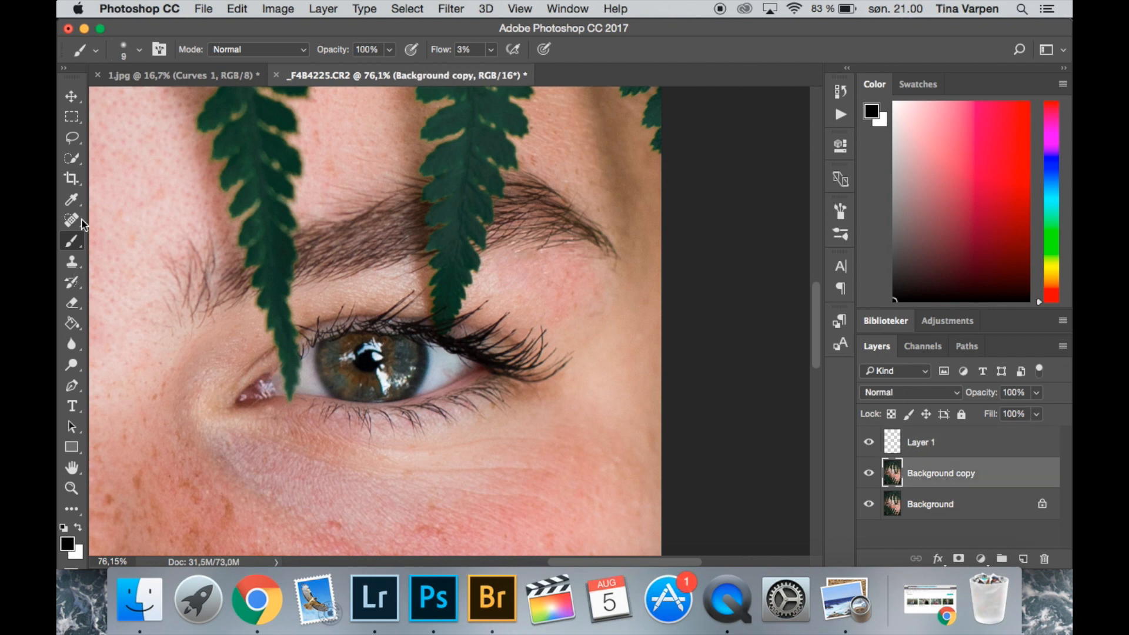
pyautogui.press('j')
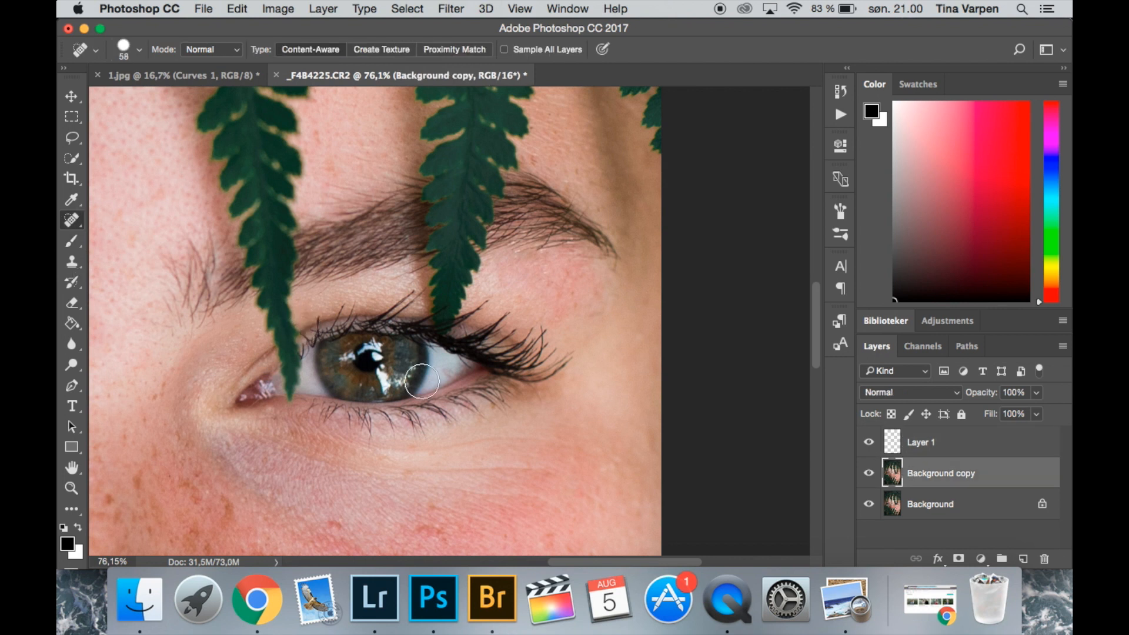
pyautogui.press('super+0')
pyautogui.click(869, 443)
pyautogui.click(869, 442)
# Step: Raise the Brush Tool flow to 9% and darken the left-hand eye's lashes on the Soft Light layer
pyautogui.hotkey('alt', ']')
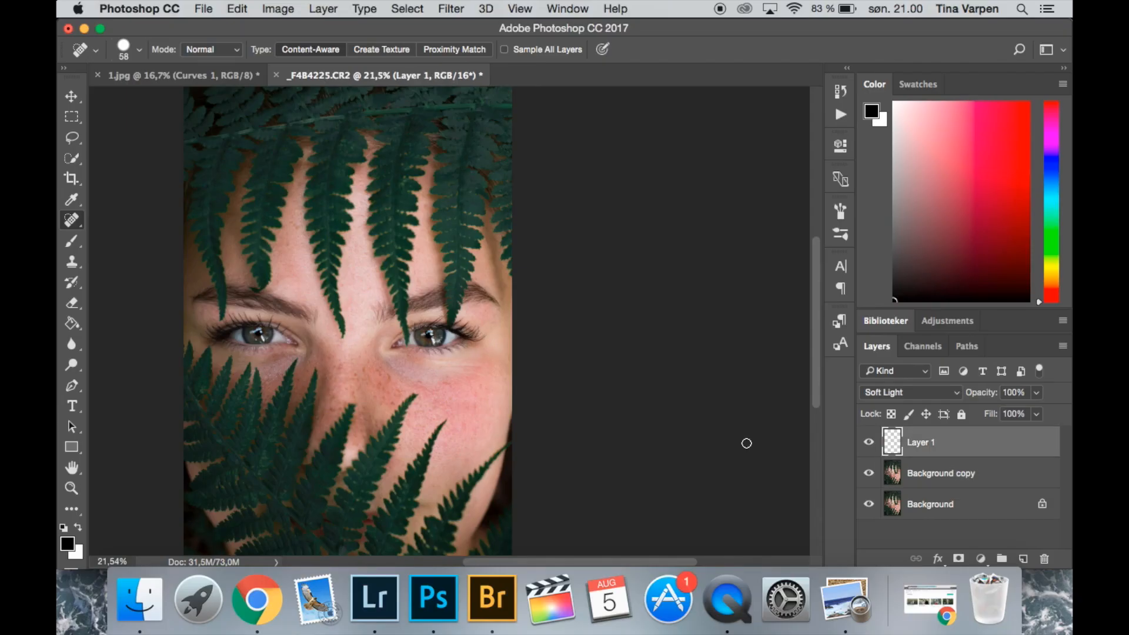
pyautogui.scroll(5, 408, 397)
pyautogui.scroll(3, 351, 390)
pyautogui.moveTo(414, 468); pyautogui.dragTo(688, 383)
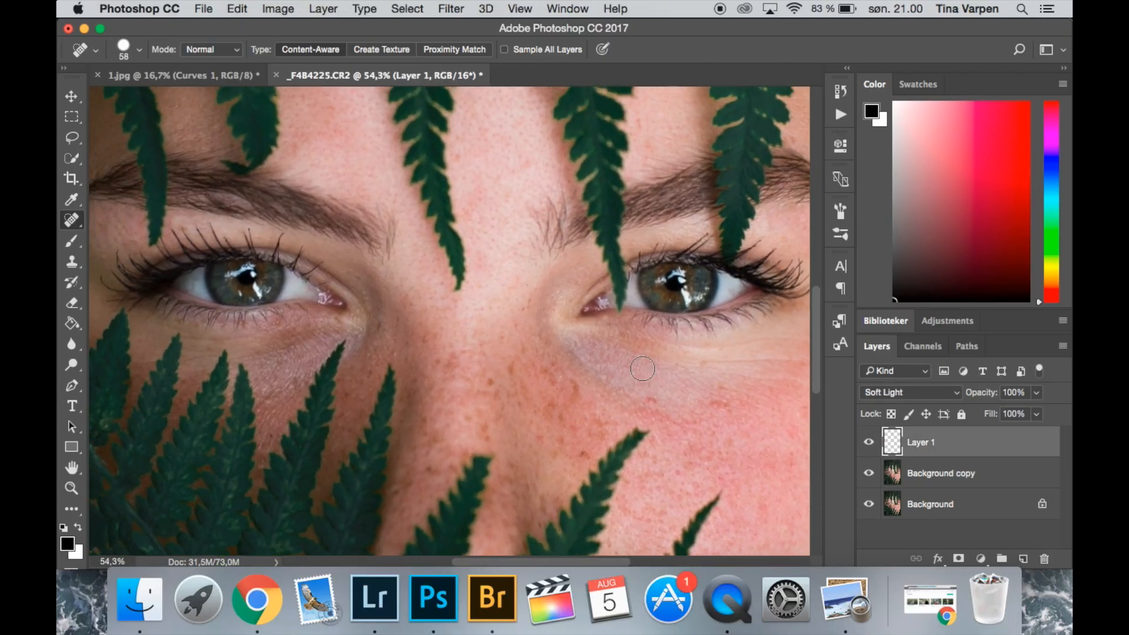
pyautogui.click(71, 241)
pyautogui.click(490, 50)
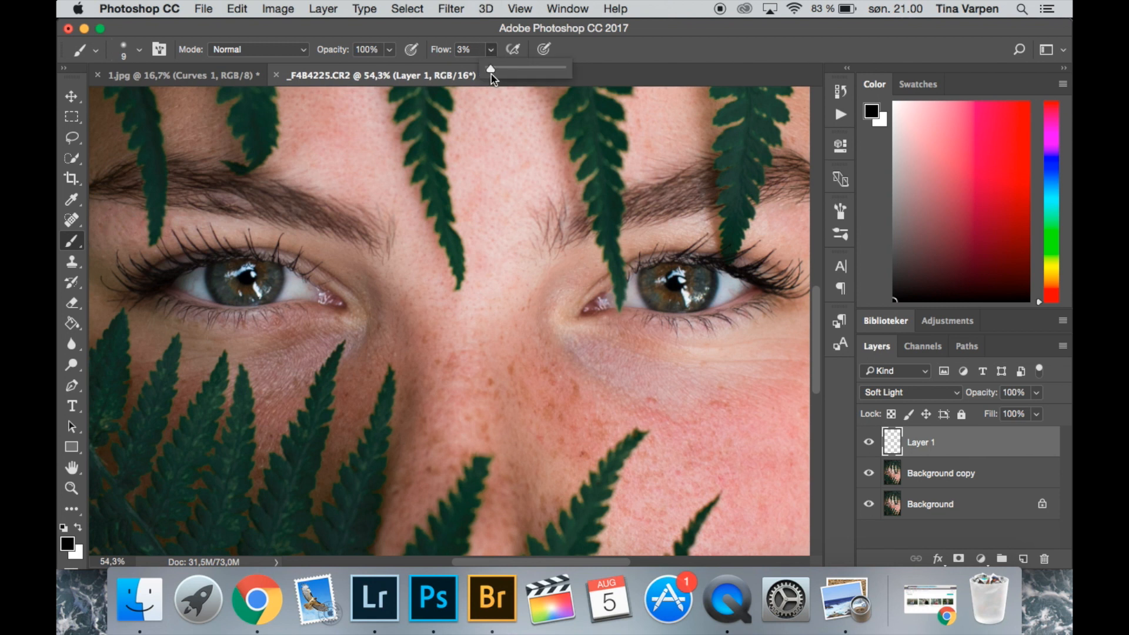
pyautogui.moveTo(492, 71); pyautogui.dragTo(496, 72)
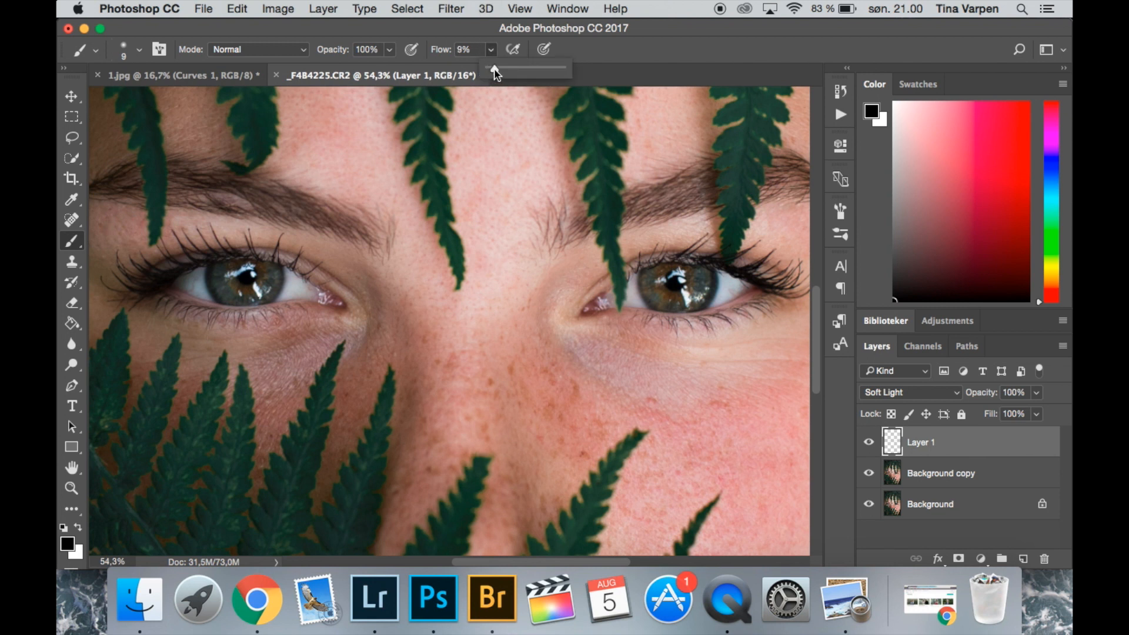
pyautogui.click(276, 260)
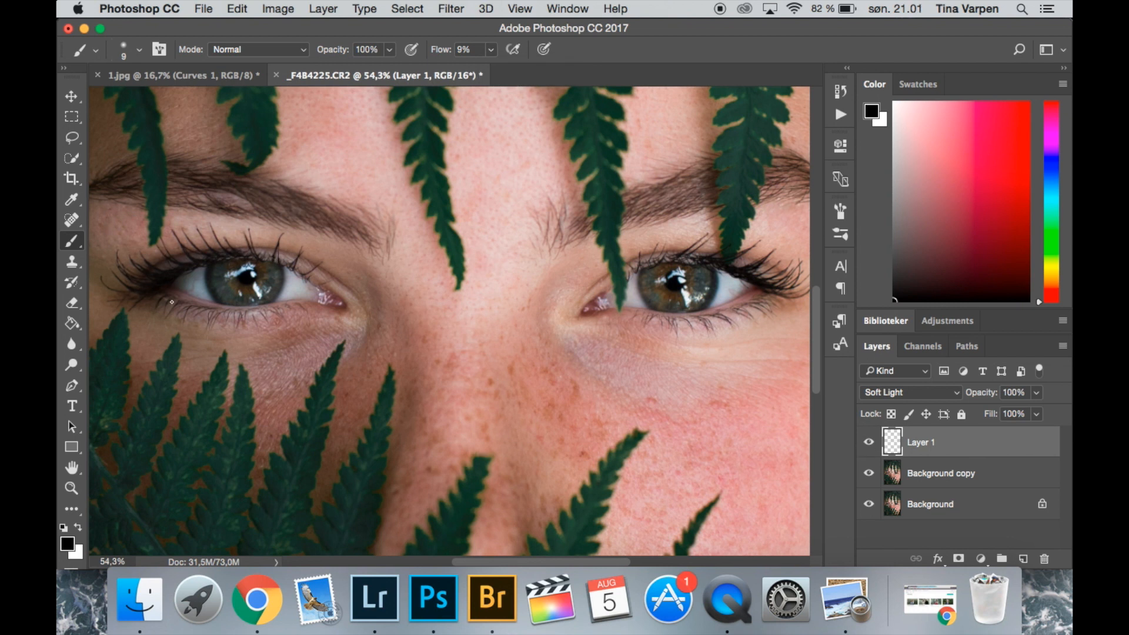
# Step: Compare the eyes and eyebrows repeatedly with the Soft Light layer hidden and shown to judge the darkening
pyautogui.scroll(-5, 289, 306)
pyautogui.scroll(3, 907, 506)
pyautogui.click(869, 444)
pyautogui.click(870, 443)
pyautogui.click(869, 443)
pyautogui.click(869, 443)
pyautogui.click(871, 444)
pyautogui.click(870, 443)
pyautogui.click(870, 443)
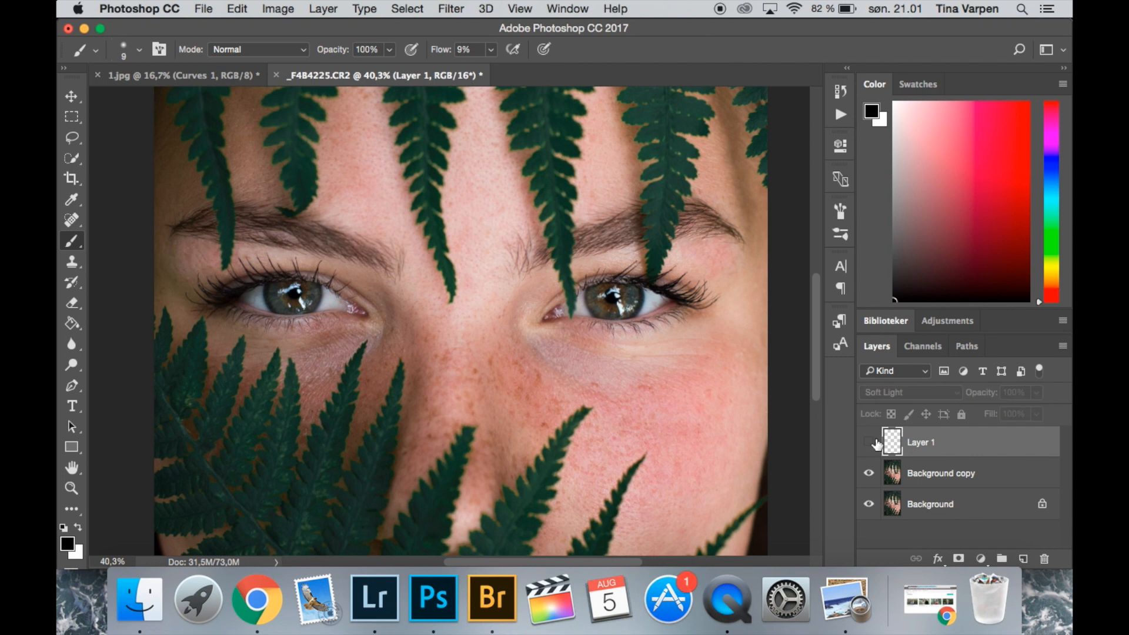
pyautogui.click(870, 443)
pyautogui.click(870, 443)
pyautogui.click(869, 444)
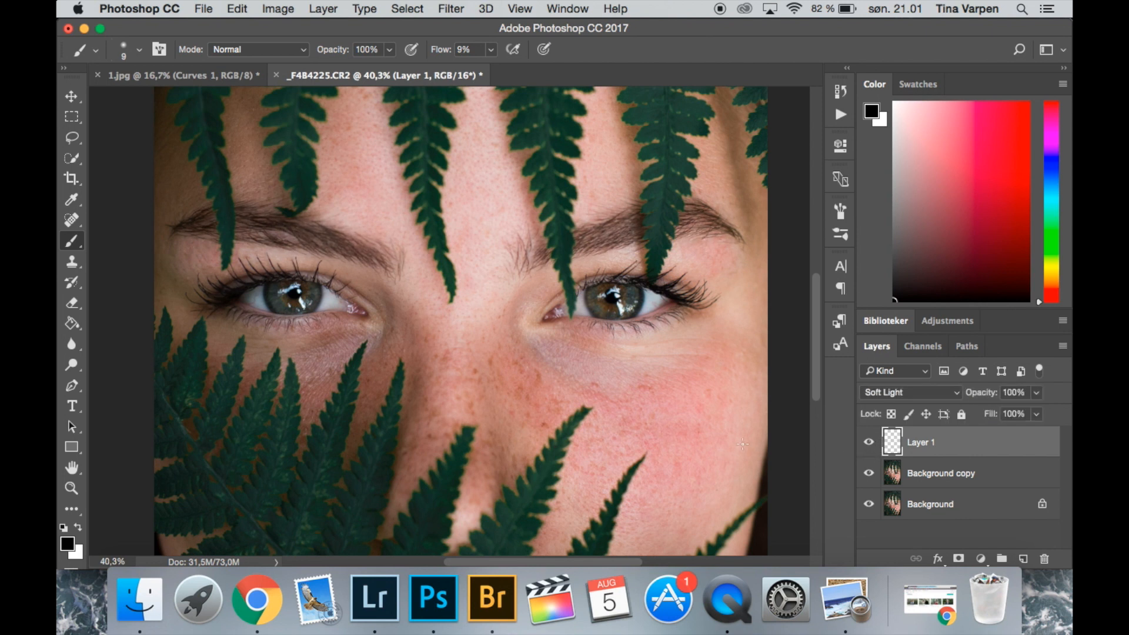
# Step: Refine the dark strokes around the right-hand eye's lashes on the Soft Light layer at 9% flow
pyautogui.scroll(6, 574, 370)
pyautogui.moveTo(574, 370); pyautogui.dragTo(452, 393)
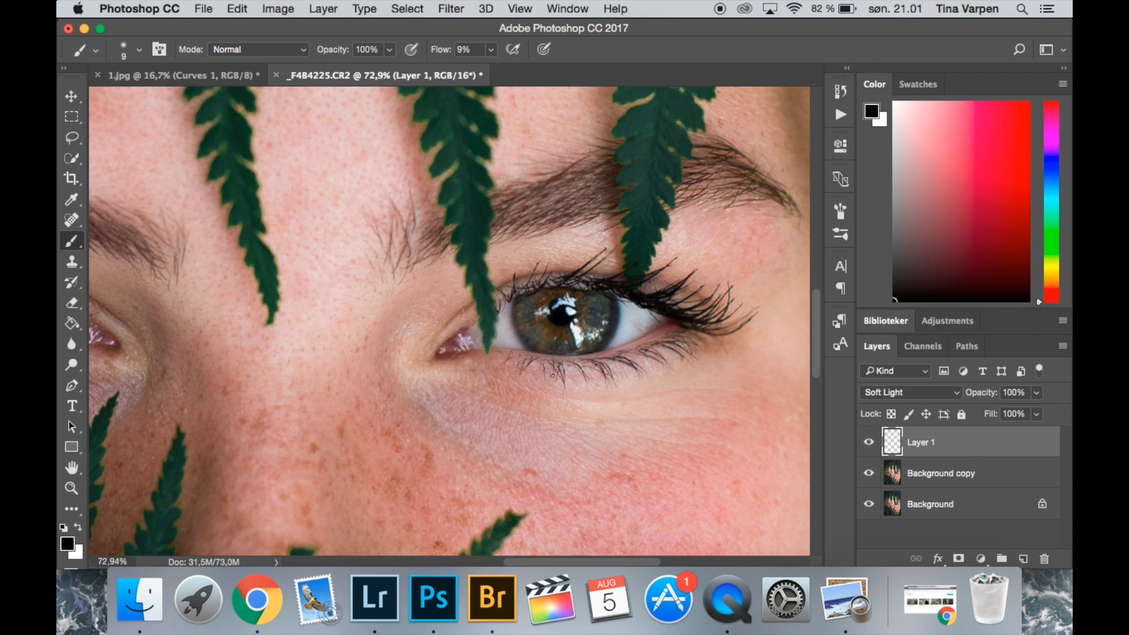
pyautogui.press('super+0')
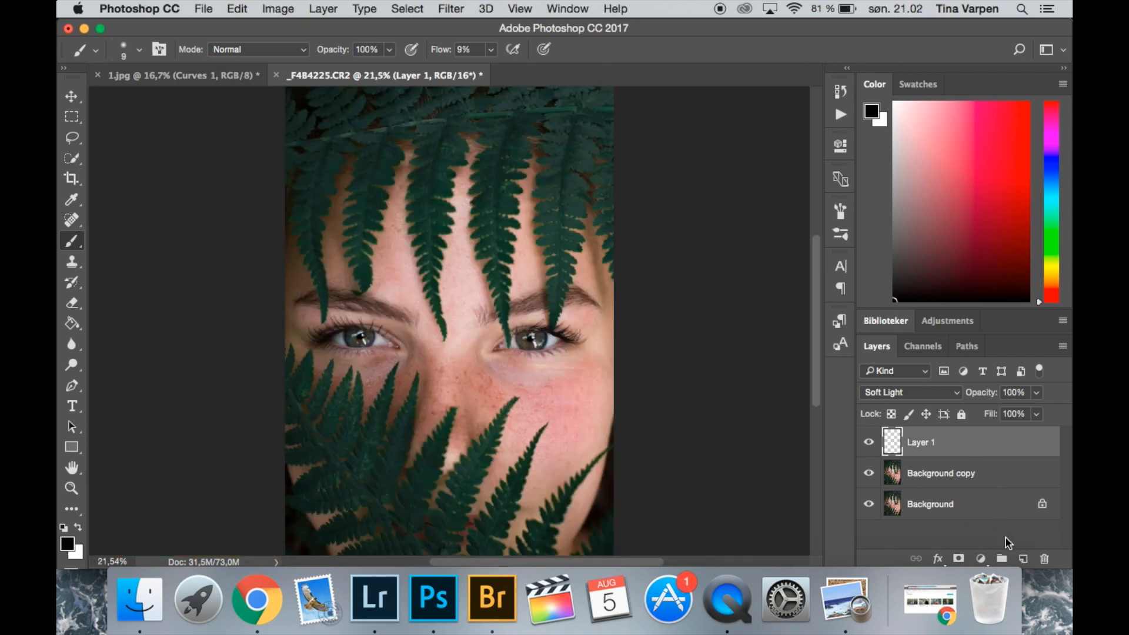
# Step: Add a second empty layer above Layer 1 and set its blend mode to Soft Light
pyautogui.click(1024, 558)
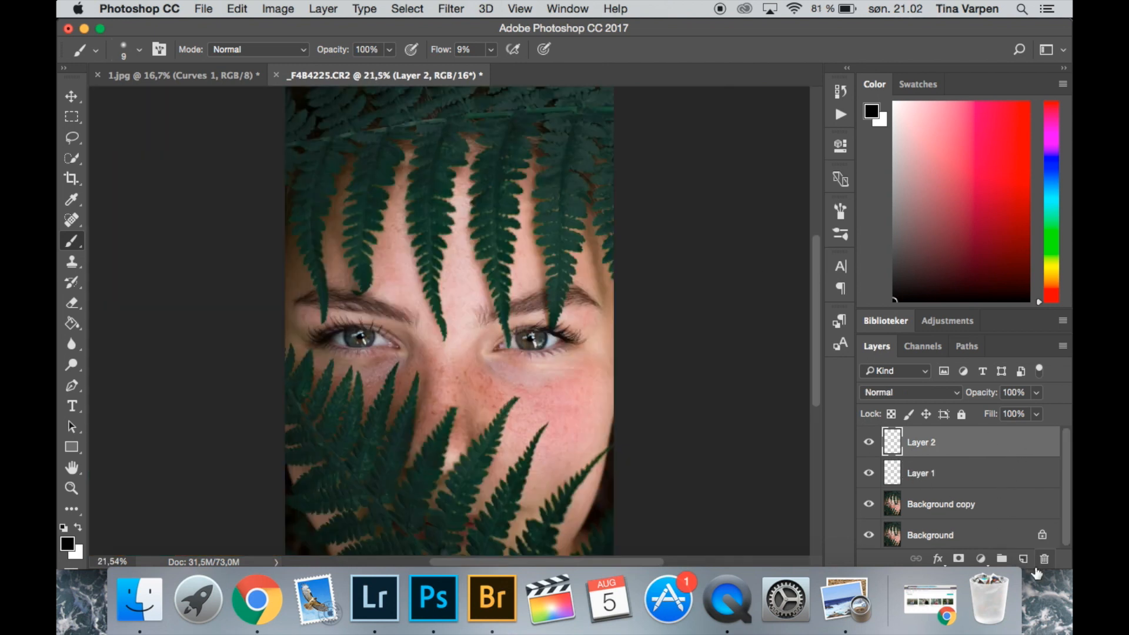
pyautogui.click(915, 397)
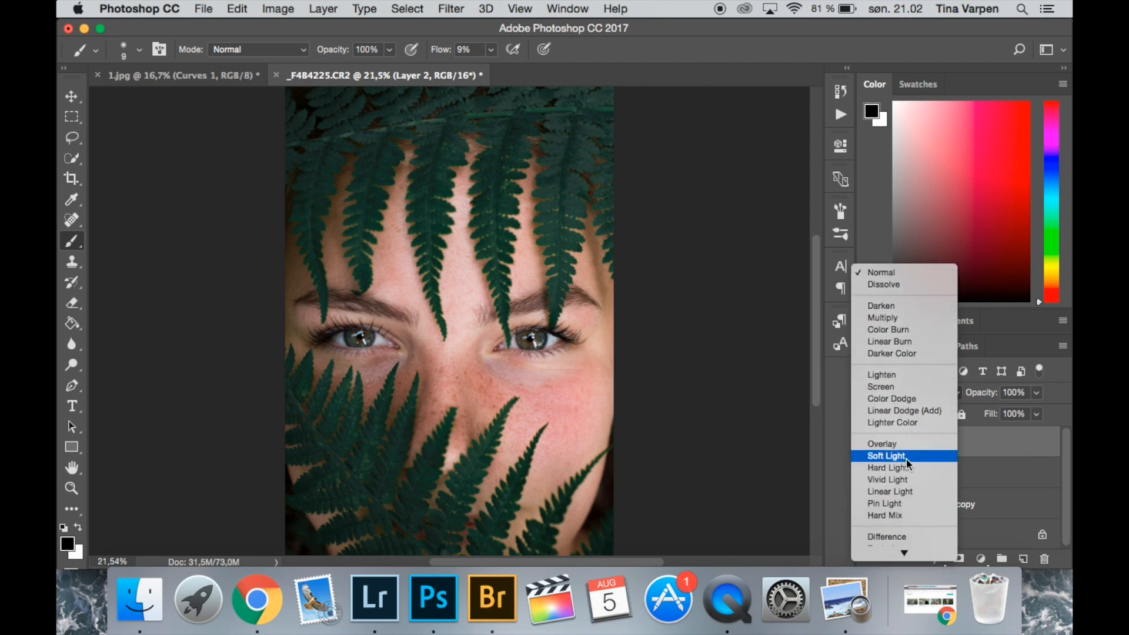
pyautogui.click(907, 457)
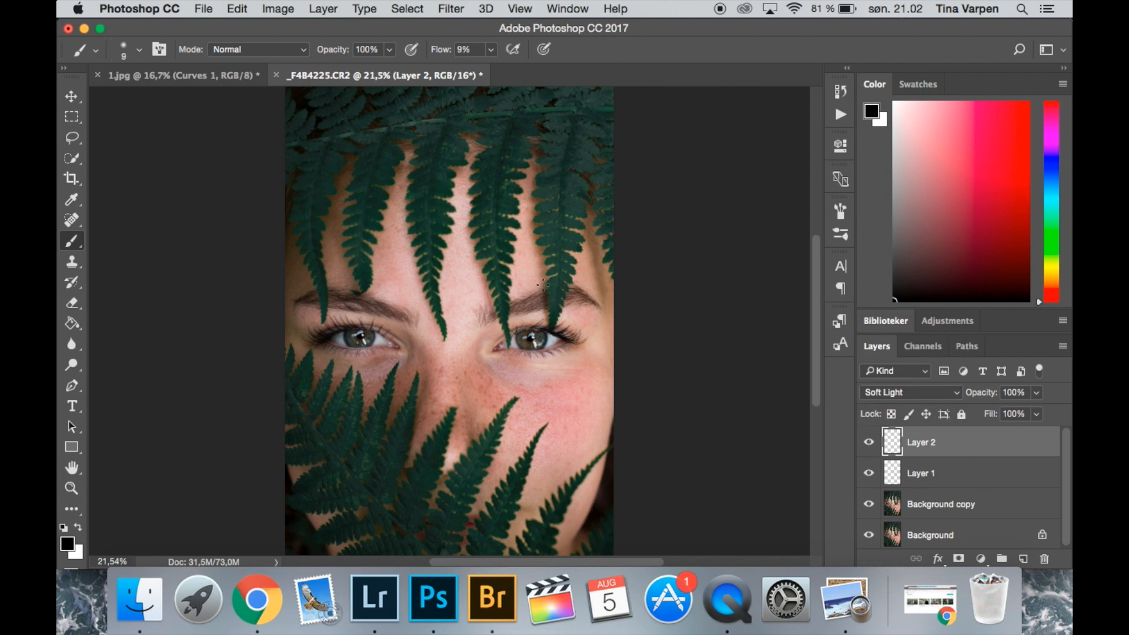
# Step: Set the brush size to 14 px and darken the irises of both eyes in black on the Soft Light Layer 2
pyautogui.scroll(4, 479, 372)
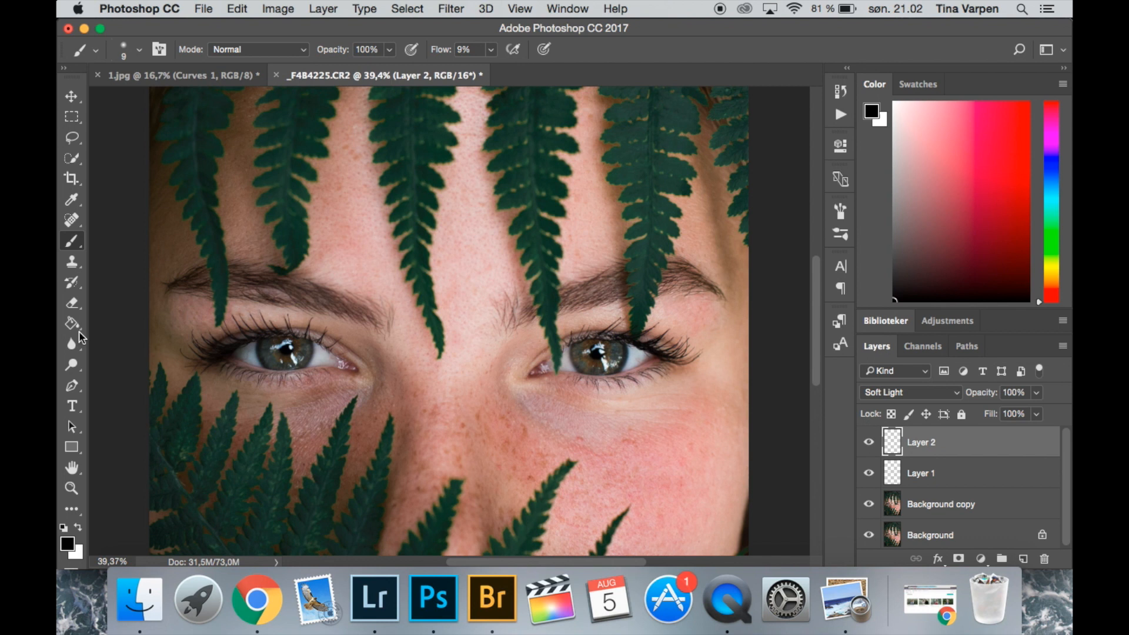
pyautogui.rightClick(235, 374)
pyautogui.moveTo(333, 368); pyautogui.dragTo(337, 366)
pyautogui.scroll(3, 583, 363)
pyautogui.press('BackSpace')
pyautogui.press('Return')
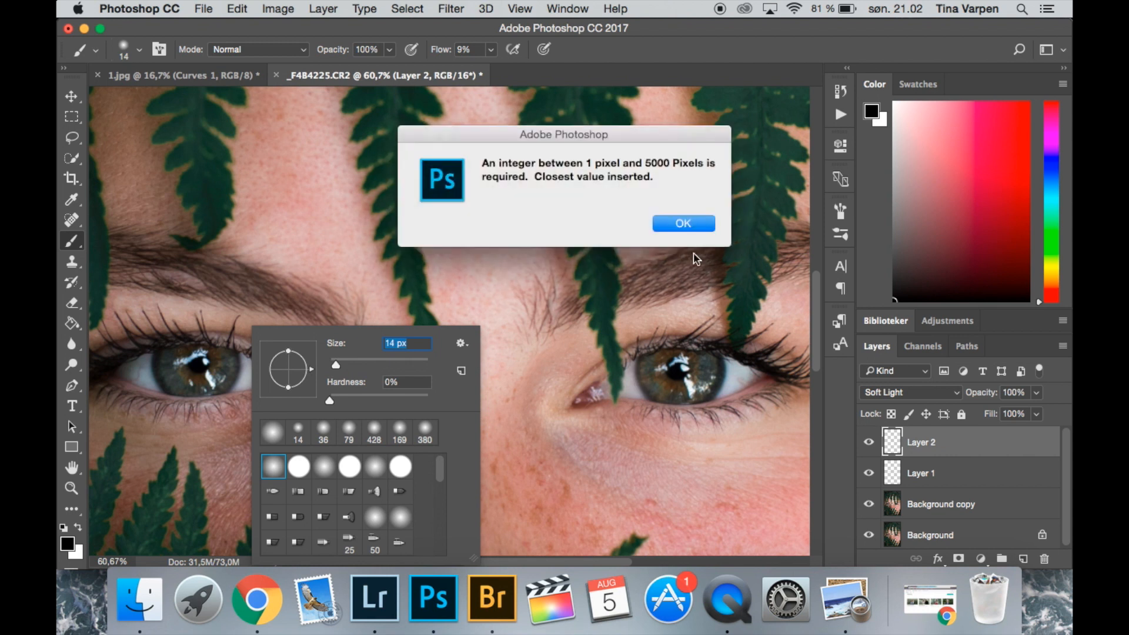
pyautogui.press('Return')
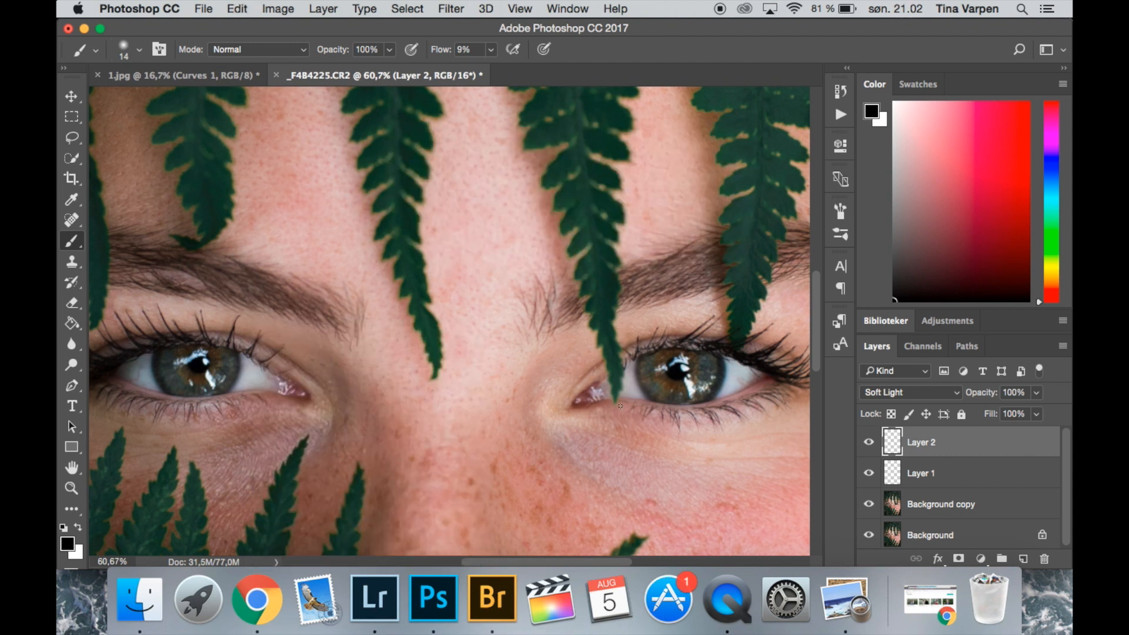
pyautogui.hscroll(5, 532, 378)
pyautogui.scroll(-3, 532, 378)
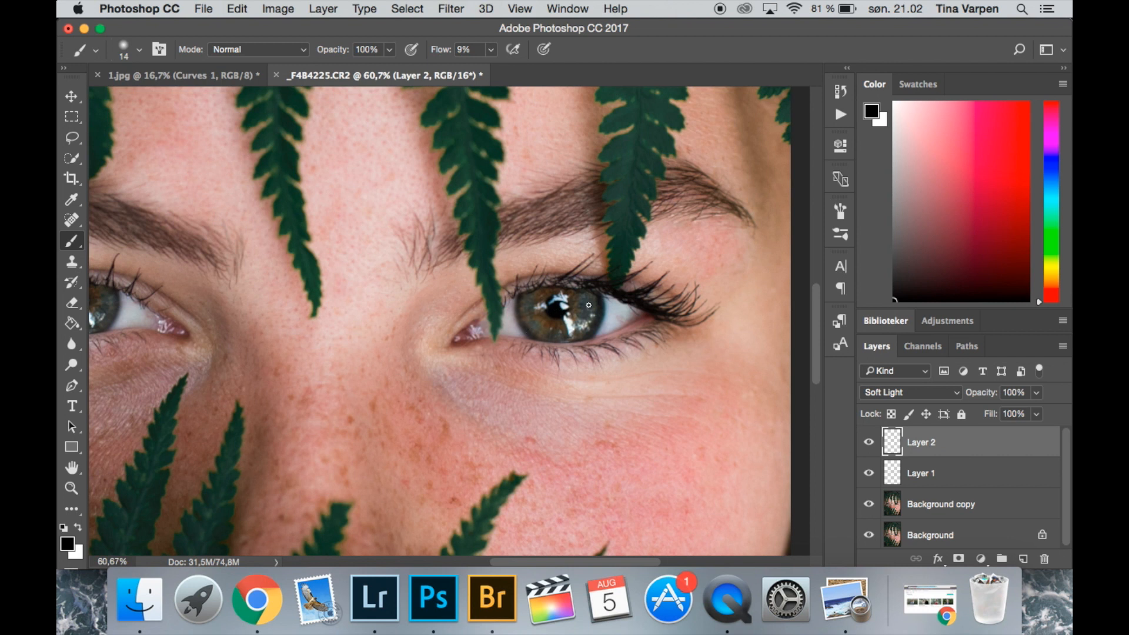
pyautogui.moveTo(365, 352); pyautogui.dragTo(707, 354)
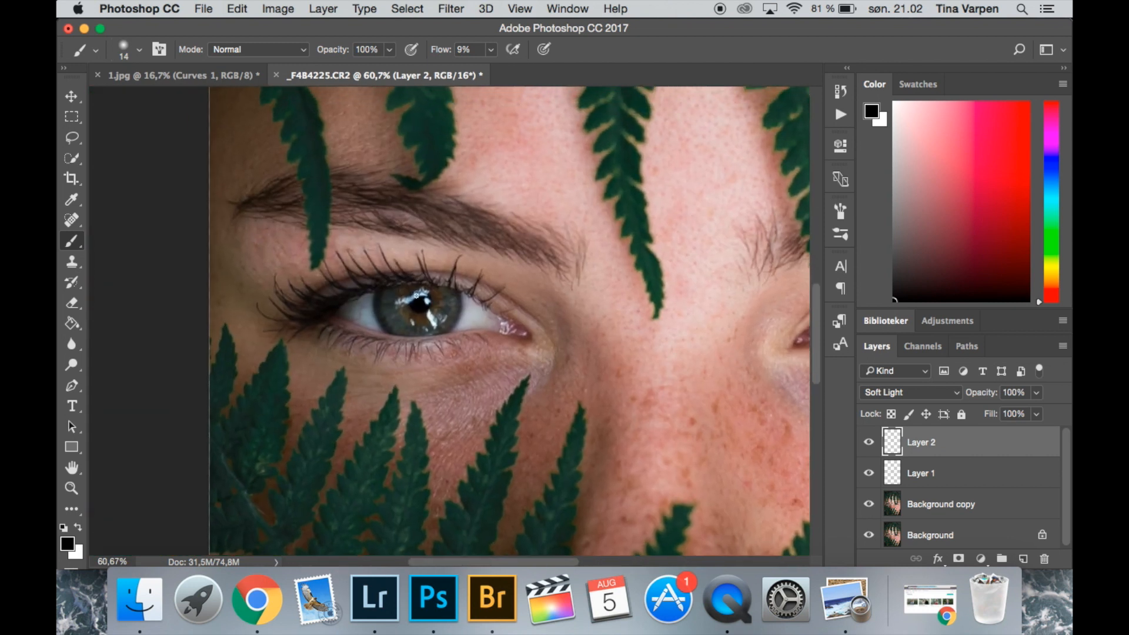
# Step: Compare the portrait with Layer 2 hidden and shown to judge the darkened irises
pyautogui.press('super+0')
pyautogui.click(869, 442)
pyautogui.click(869, 442)
pyautogui.click(868, 442)
pyautogui.click(868, 441)
pyautogui.click(869, 442)
pyautogui.click(870, 444)
# Step: Swap the brush colour to white and brighten the irises of both eyes on Layer 2 at 9% flow
pyautogui.scroll(5, 394, 344)
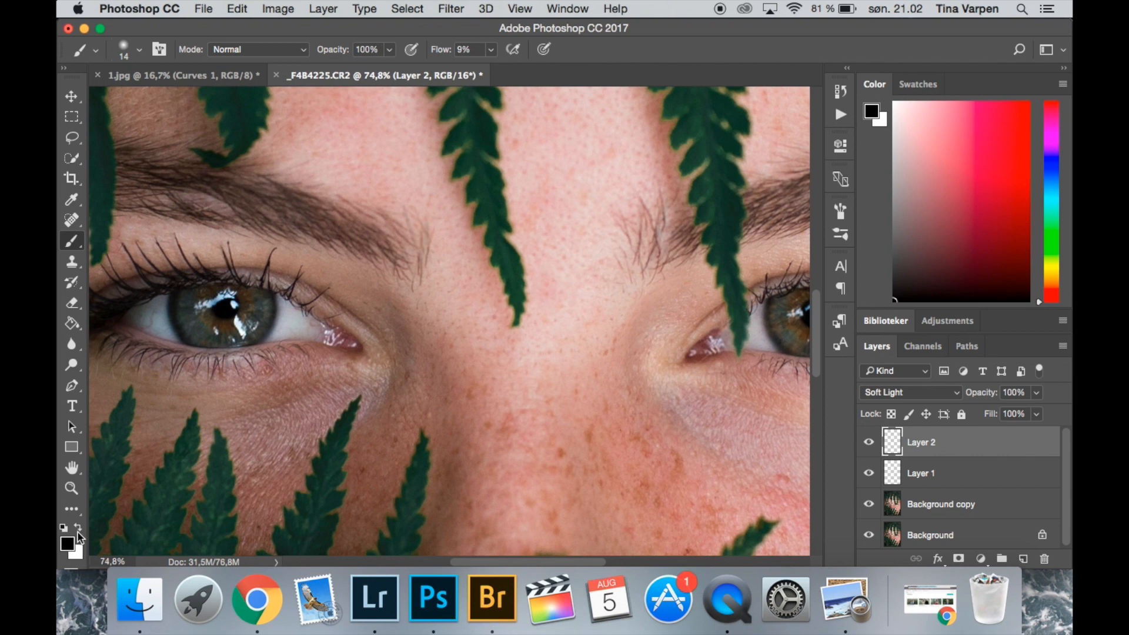
pyautogui.press('x')
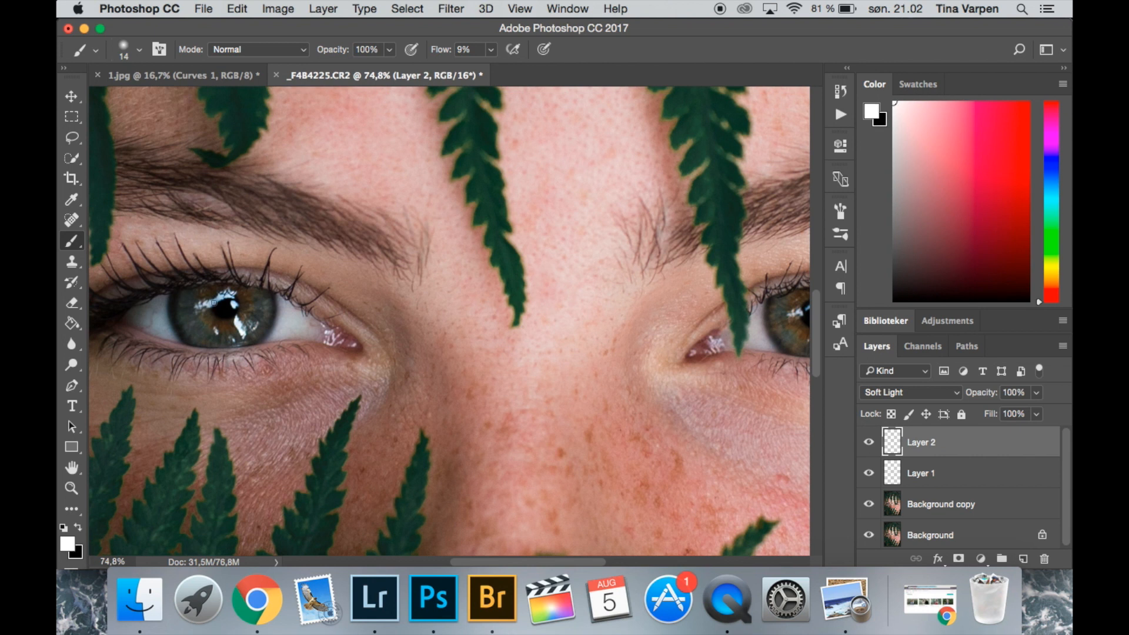
pyautogui.hscroll(5, 239, 325)
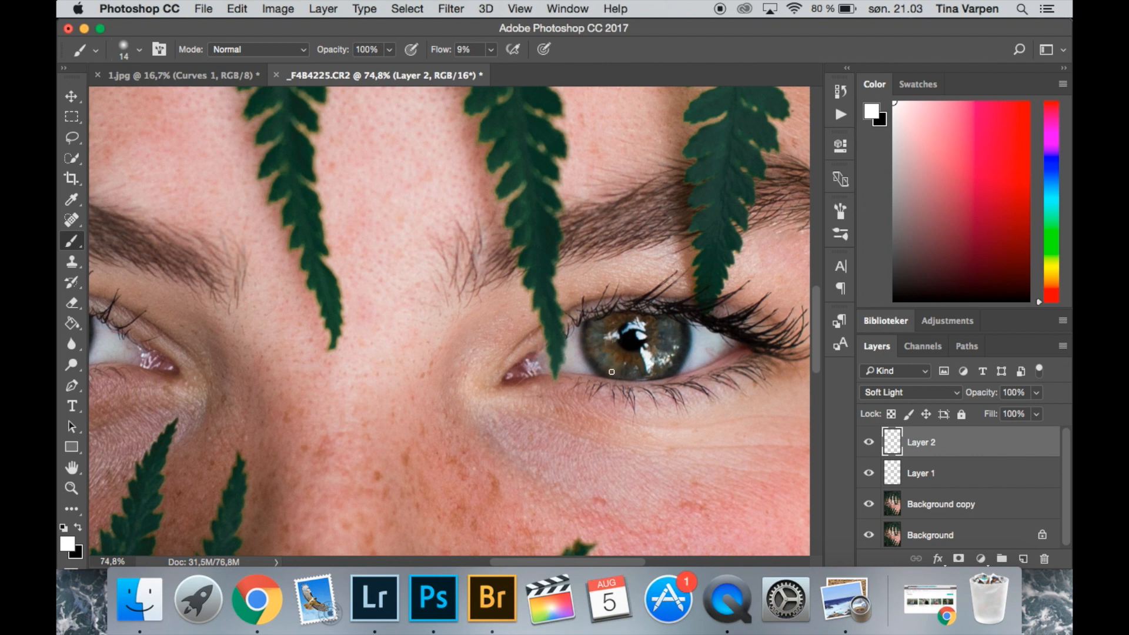
pyautogui.hscroll(-10, 219, 404)
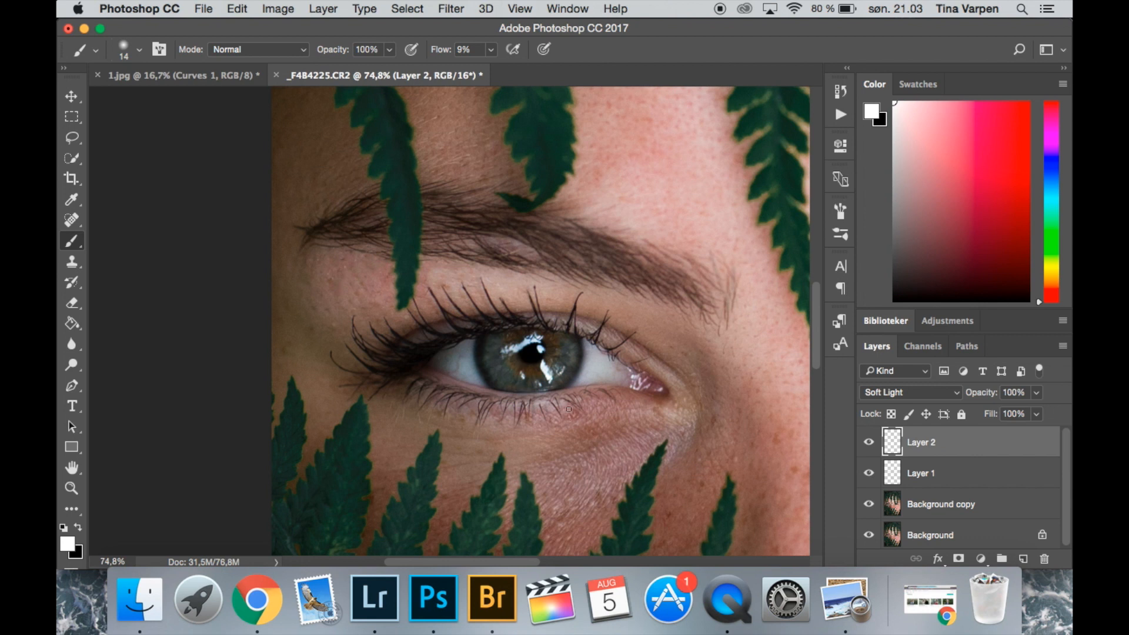
# Step: Check the eye highlights on the whole face by hiding and showing Layer 2
pyautogui.scroll(-5, 541, 421)
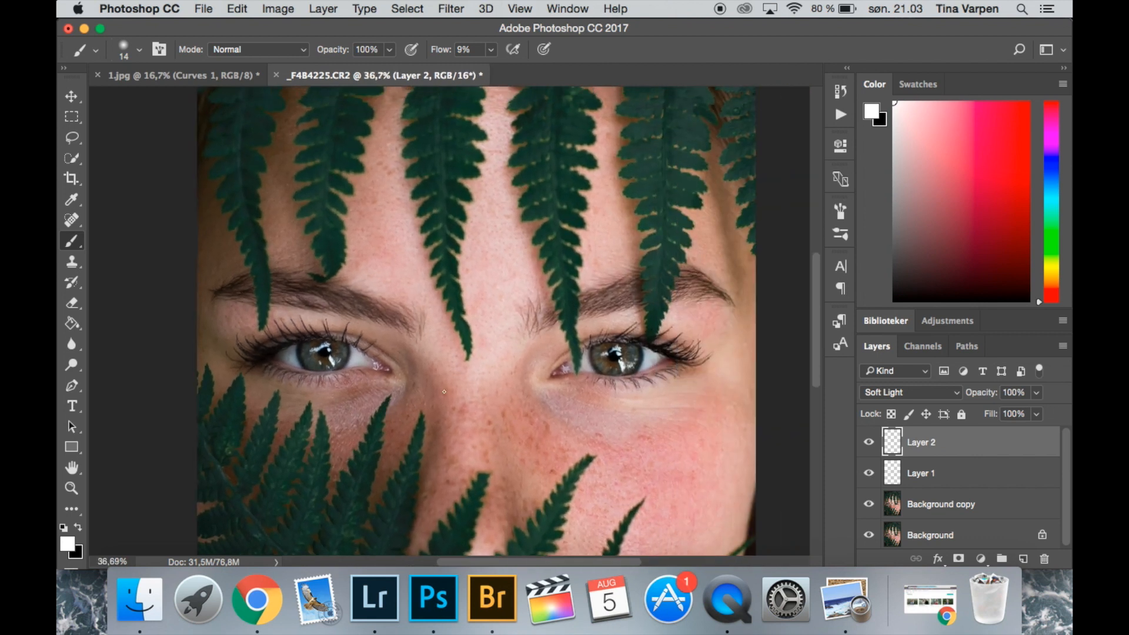
pyautogui.scroll(-1, 620, 394)
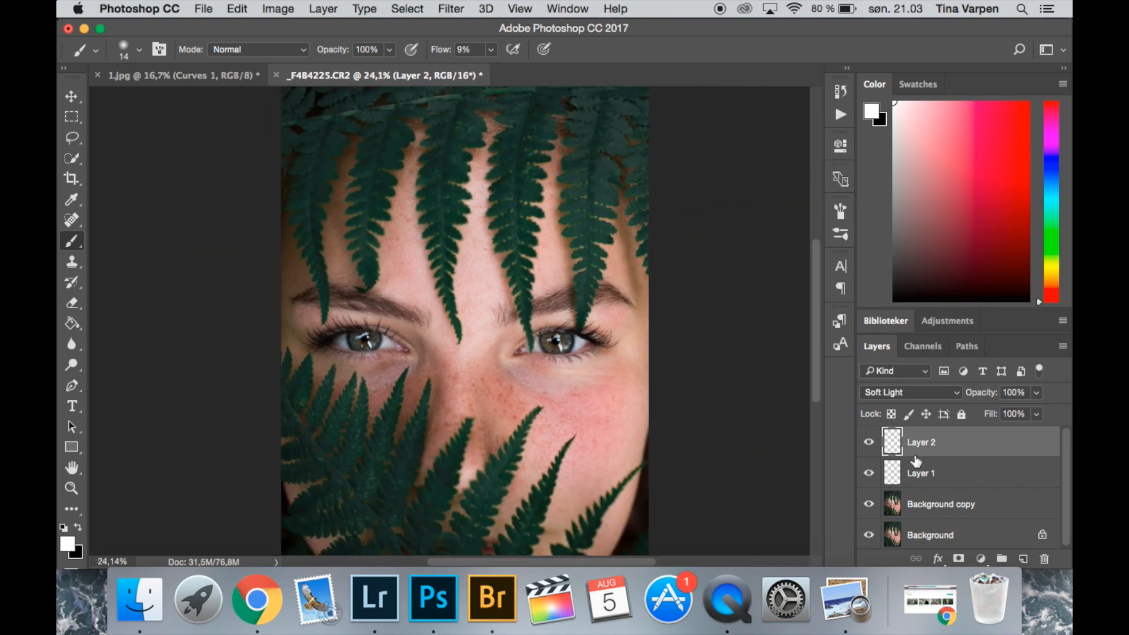
pyautogui.click(867, 443)
pyautogui.click(868, 442)
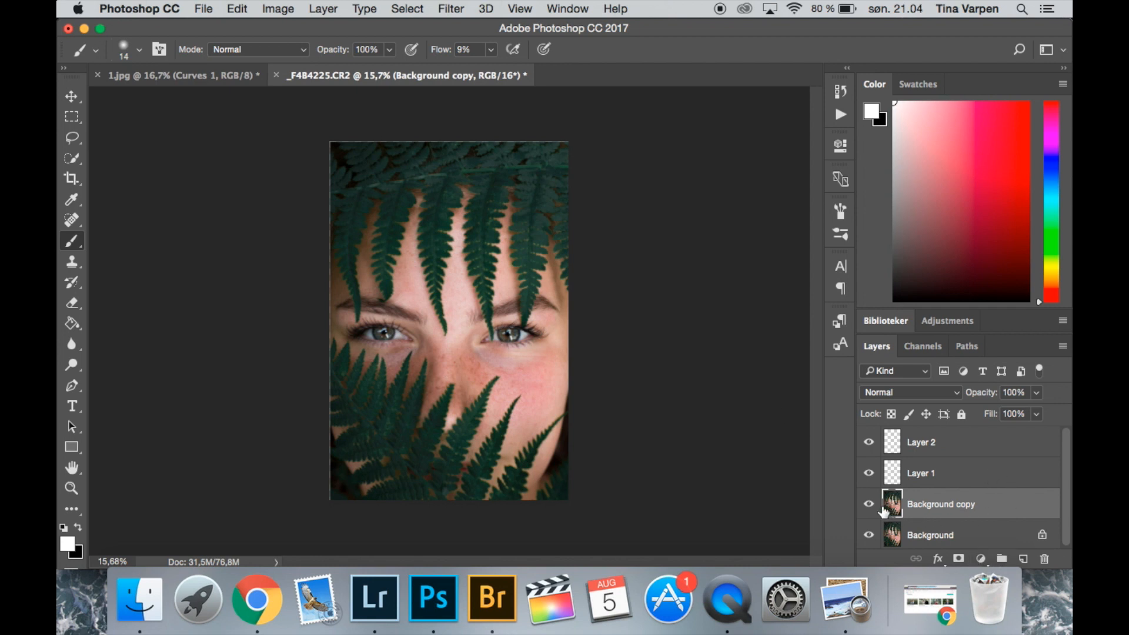
# Step: Add a Black & White adjustment layer above Background copy and group it with that layer
pyautogui.click(980, 558)
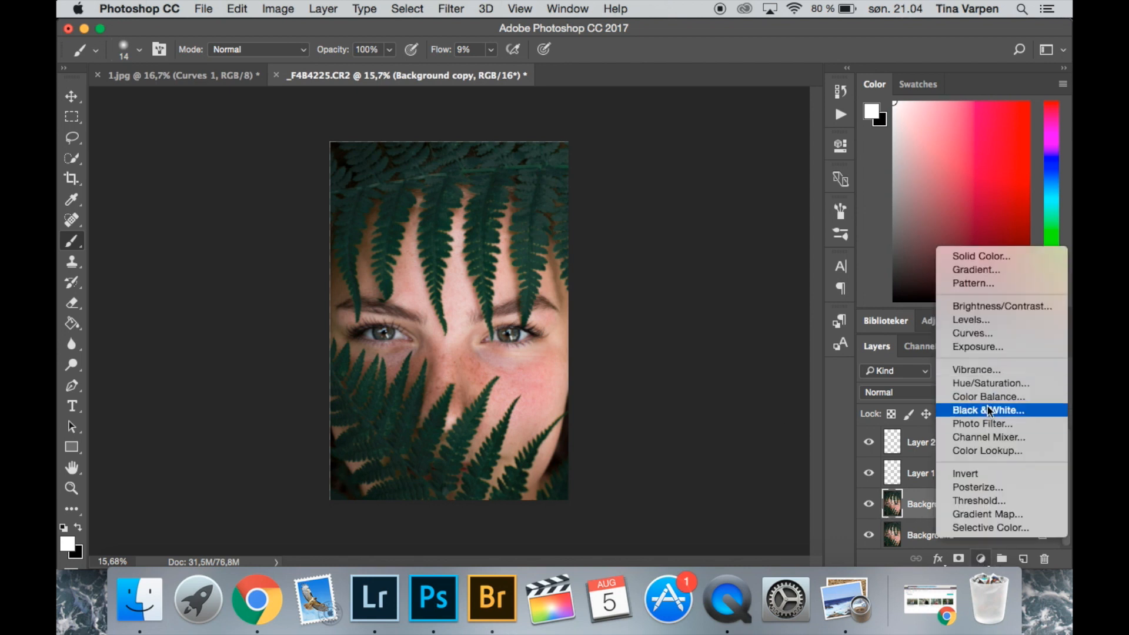
pyautogui.click(988, 410)
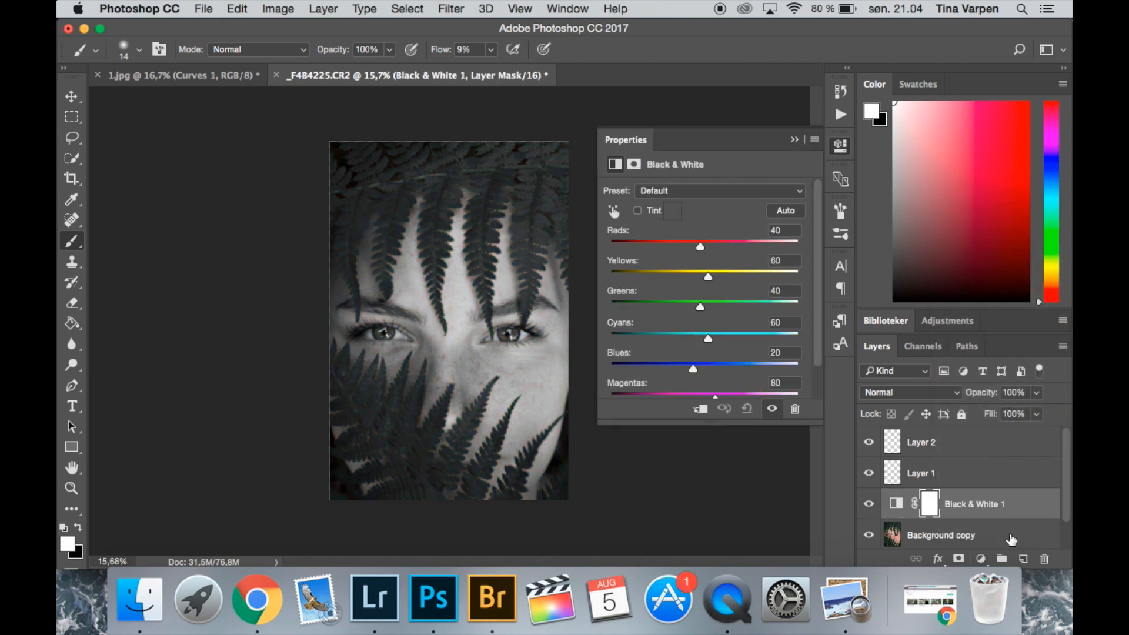
pyautogui.keyDown('shift'); pyautogui.click(1010, 538); pyautogui.keyUp('shift')
pyautogui.click(1003, 558)
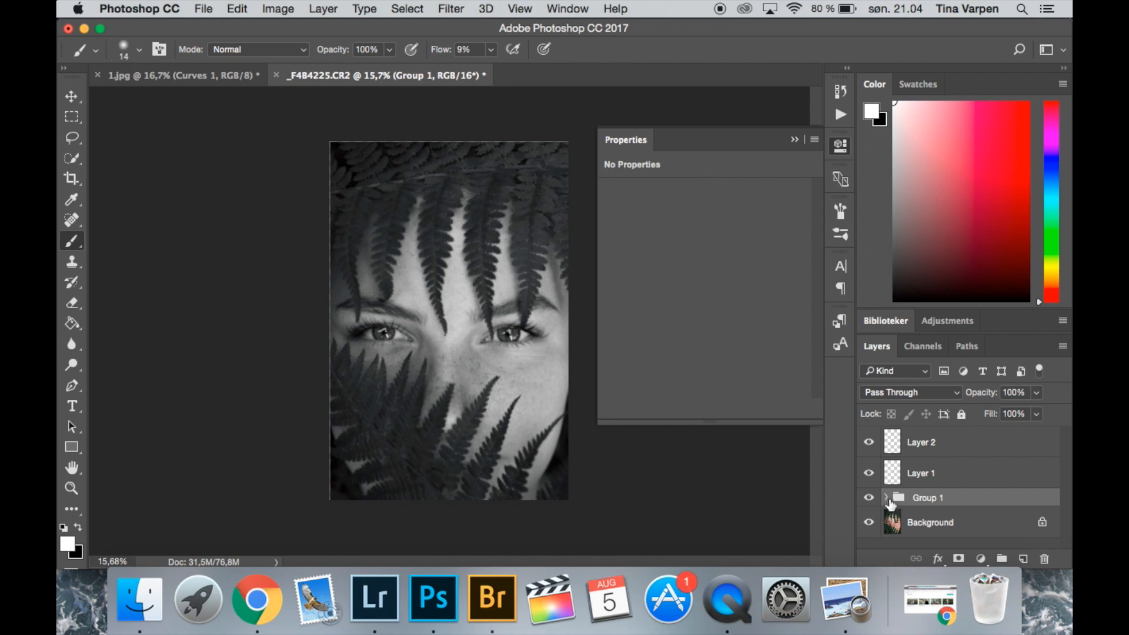
# Step: Set the blend mode of Group 1 to Luminosity
pyautogui.click(911, 393)
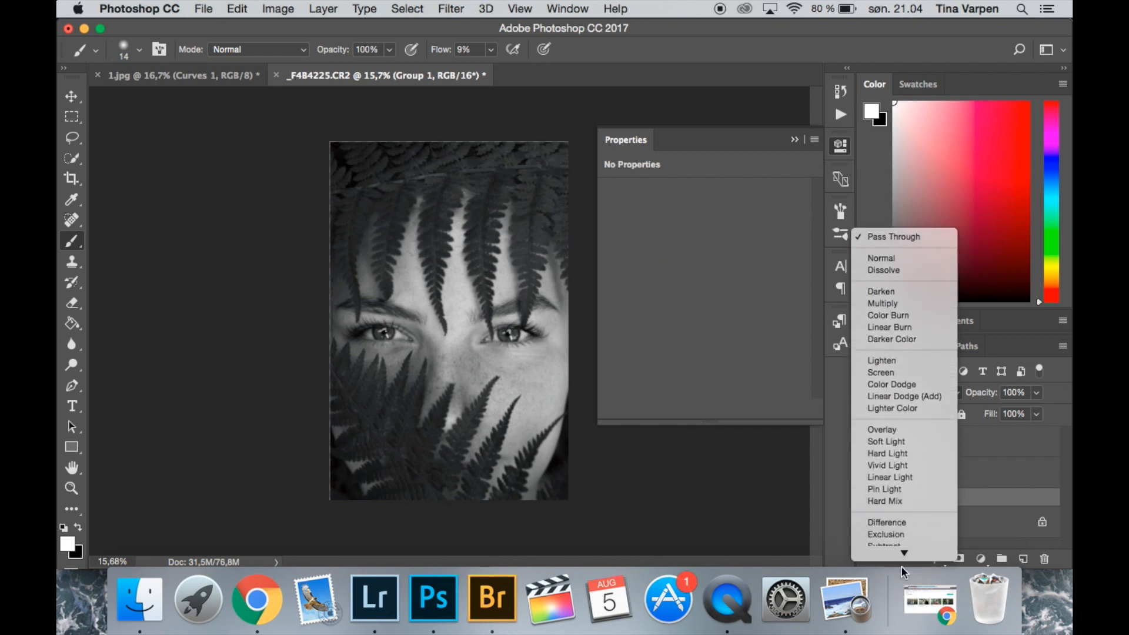
pyautogui.click(908, 552)
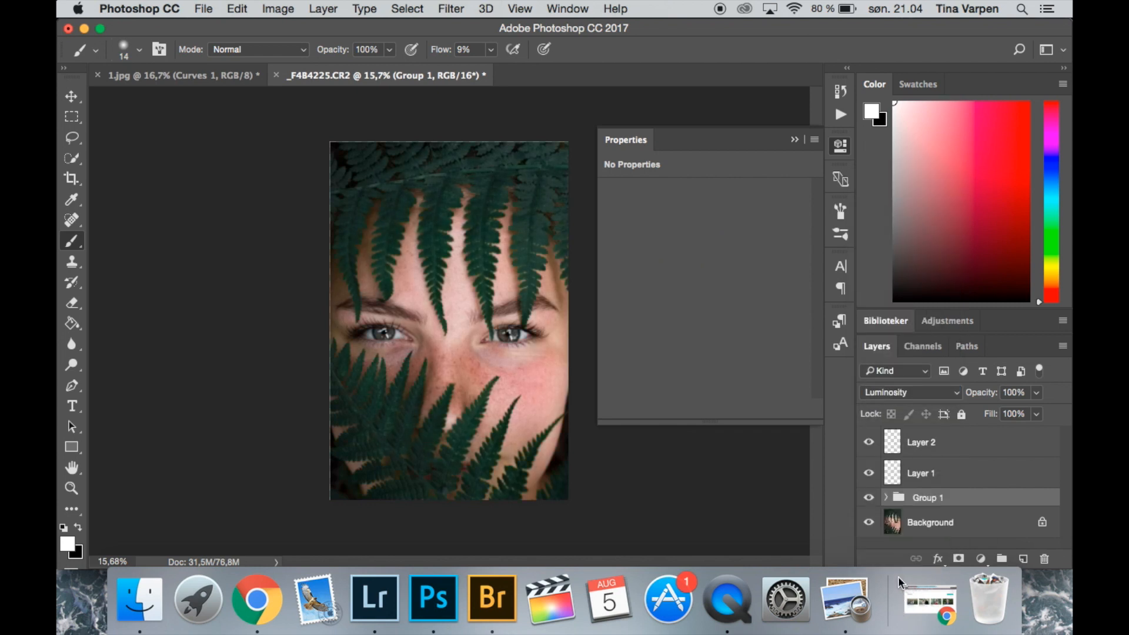
pyautogui.click(794, 144)
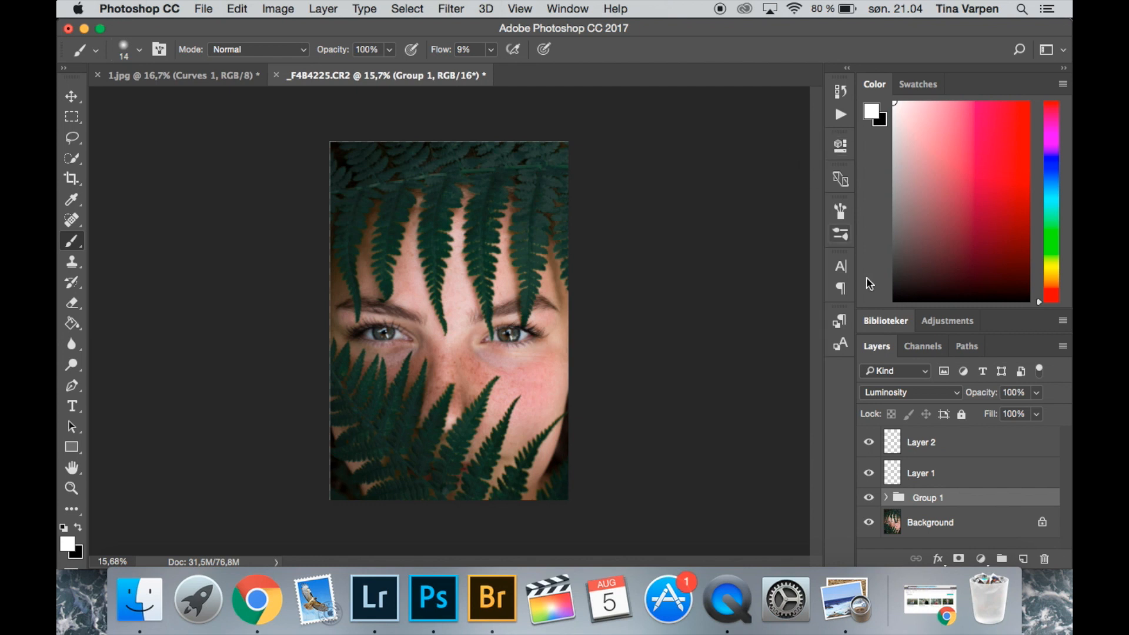
# Step: Lower the Black & White adjustment inside Group 1 to Reds 12 and Yellows 6 to emphasize the freckles
pyautogui.click(886, 498)
pyautogui.click(911, 524)
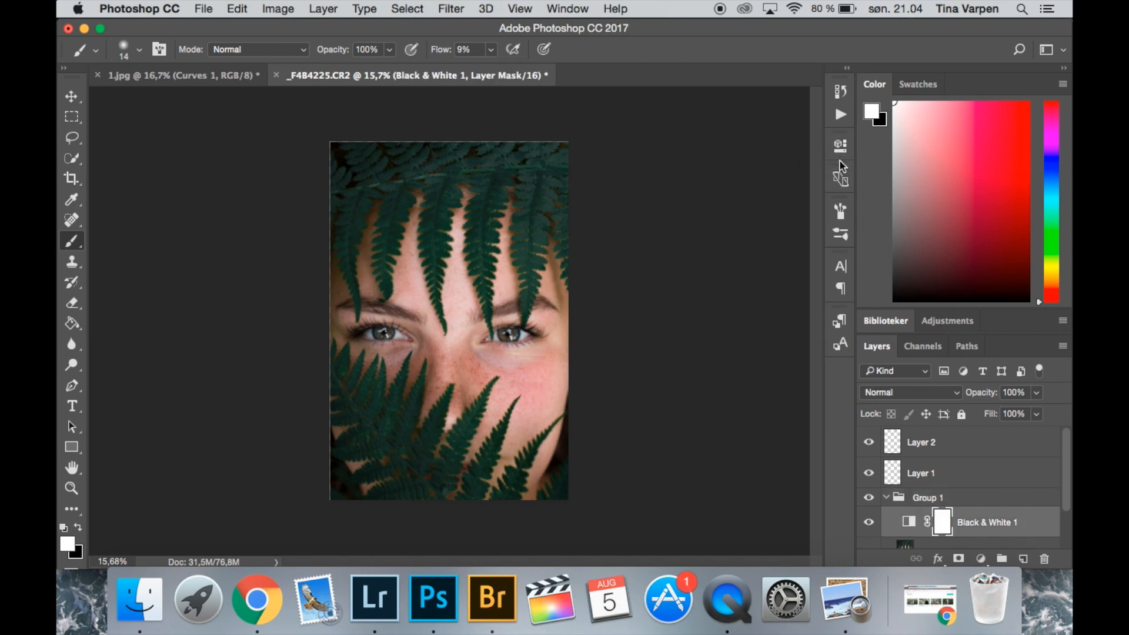
pyautogui.click(841, 175)
pyautogui.moveTo(701, 247); pyautogui.dragTo(688, 276)
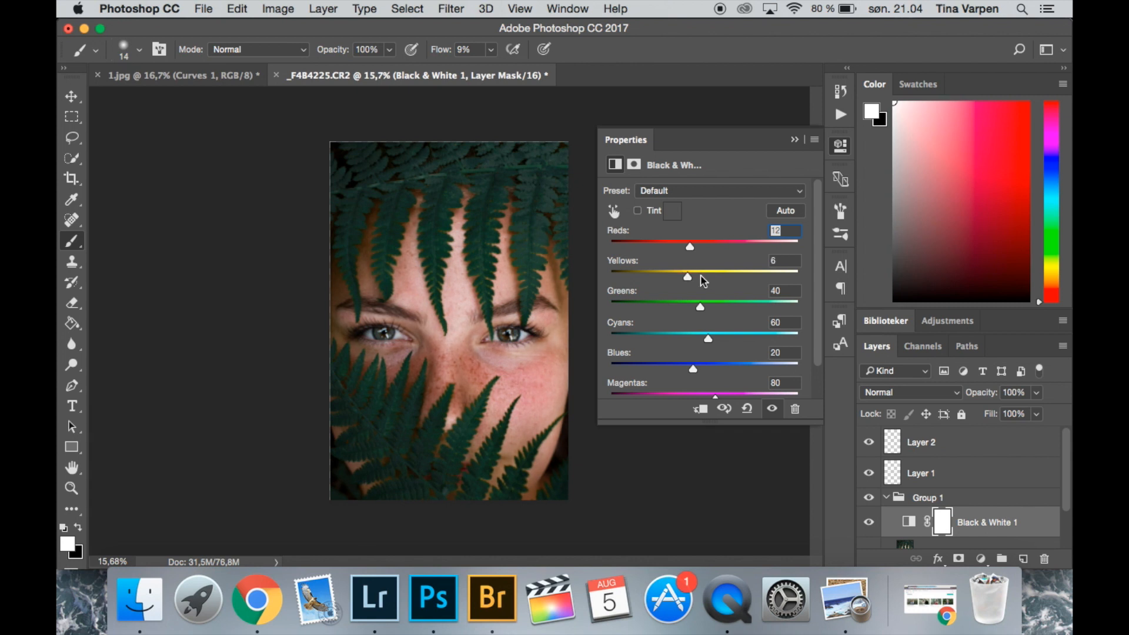
pyautogui.click(795, 140)
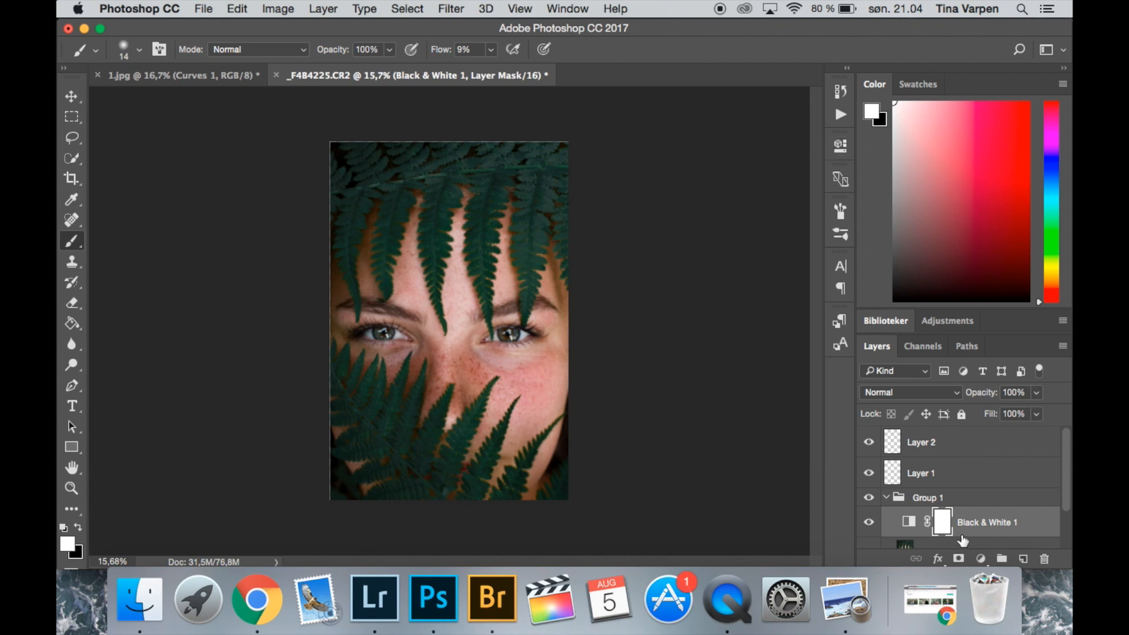
# Step: Invert the Black & White adjustment's mask to black and set the brush size to 97 px
pyautogui.press('super+i')
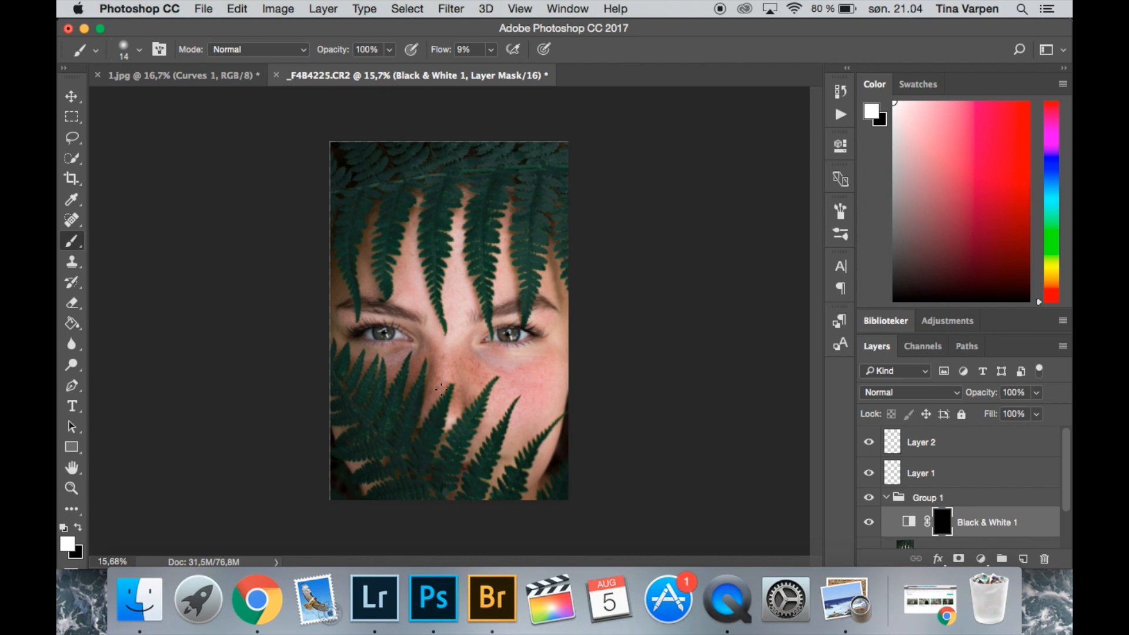
pyautogui.rightClick(475, 389)
pyautogui.moveTo(581, 368); pyautogui.dragTo(591, 368)
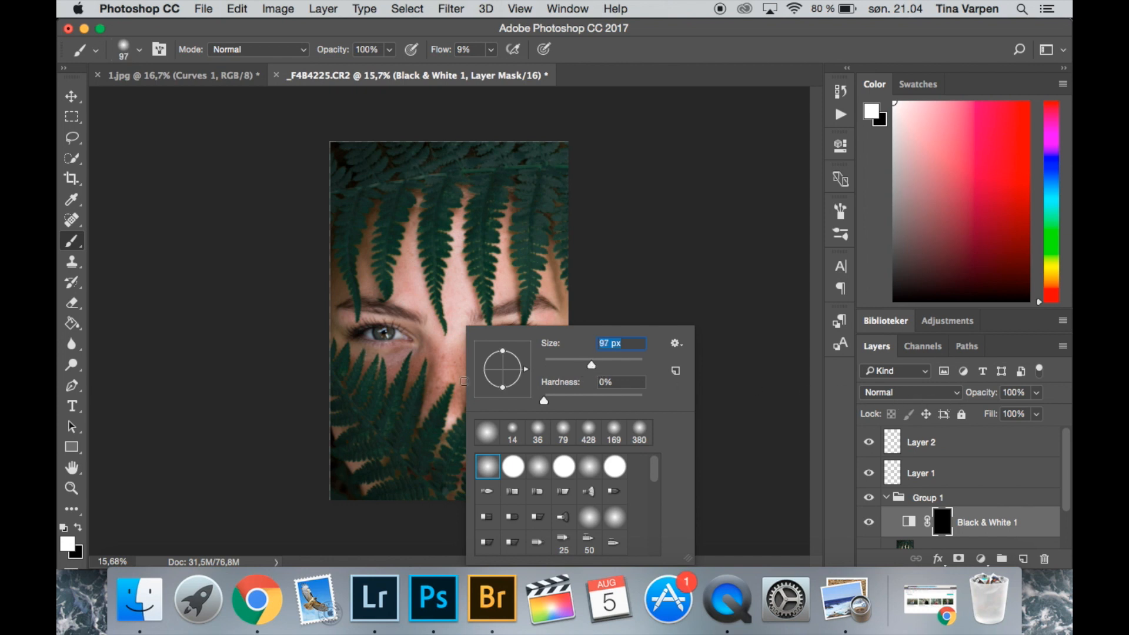
pyautogui.click(440, 369)
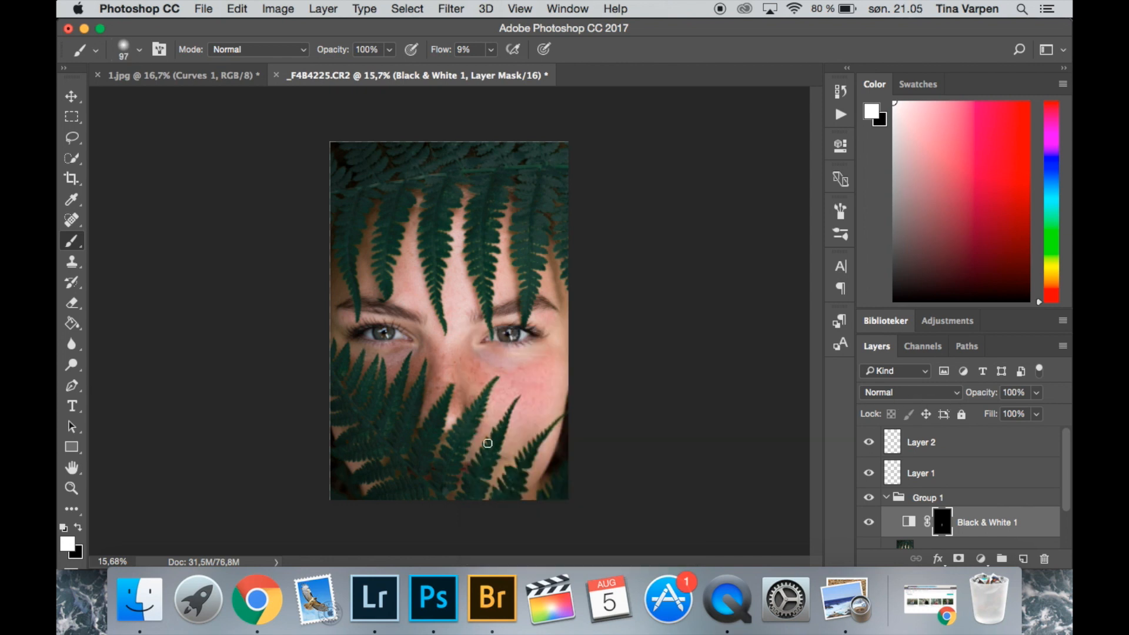
pyautogui.press('super+plus')
pyautogui.press('super+plus')
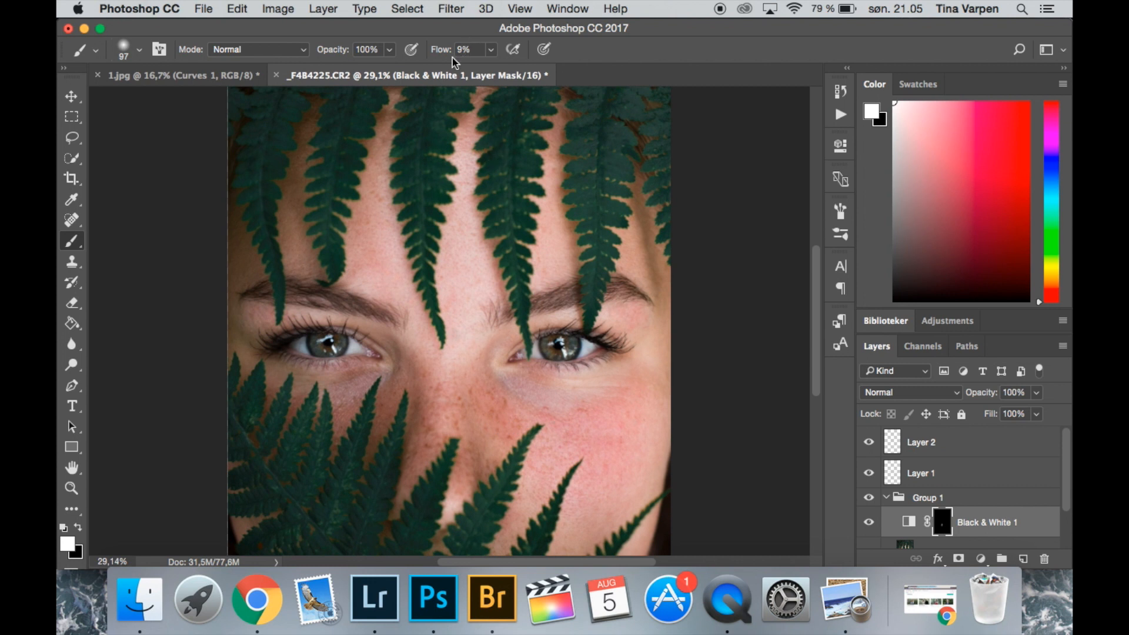
# Step: Try painting white on the Black & White mask over the freckles below the right-hand eye at 100% flow
pyautogui.moveTo(493, 501); pyautogui.dragTo(482, 406)
pyautogui.click(491, 50)
pyautogui.moveTo(488, 68); pyautogui.dragTo(580, 65)
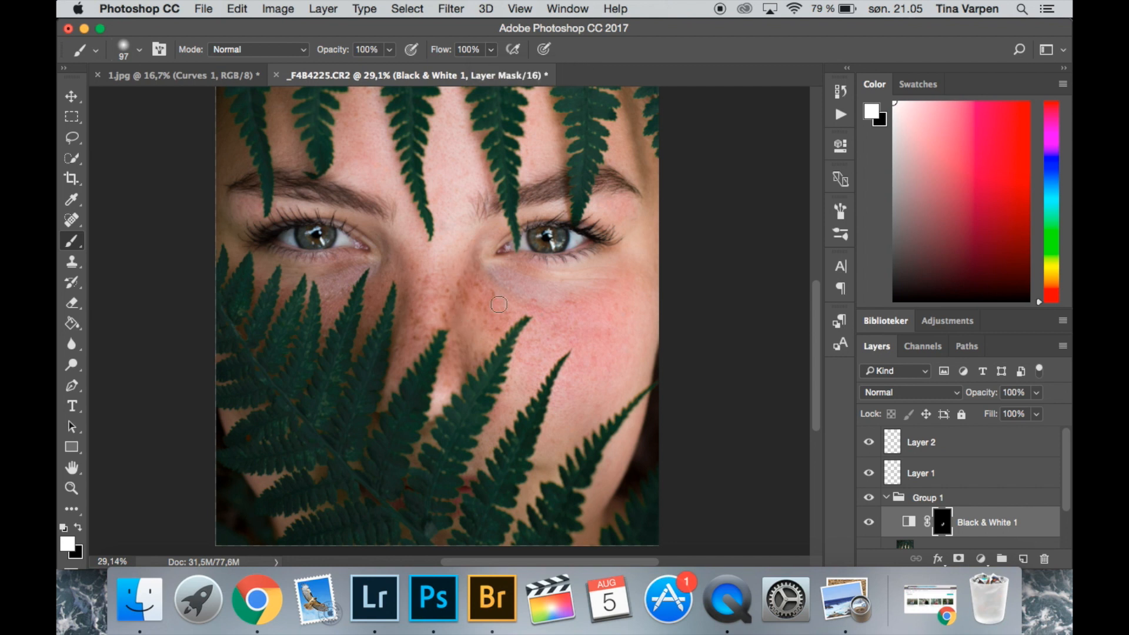
pyautogui.moveTo(483, 299)
pyautogui.mouseDown()
pyautogui.moveTo(517, 323)
pyautogui.moveTo(556, 317)
pyautogui.mouseUp()
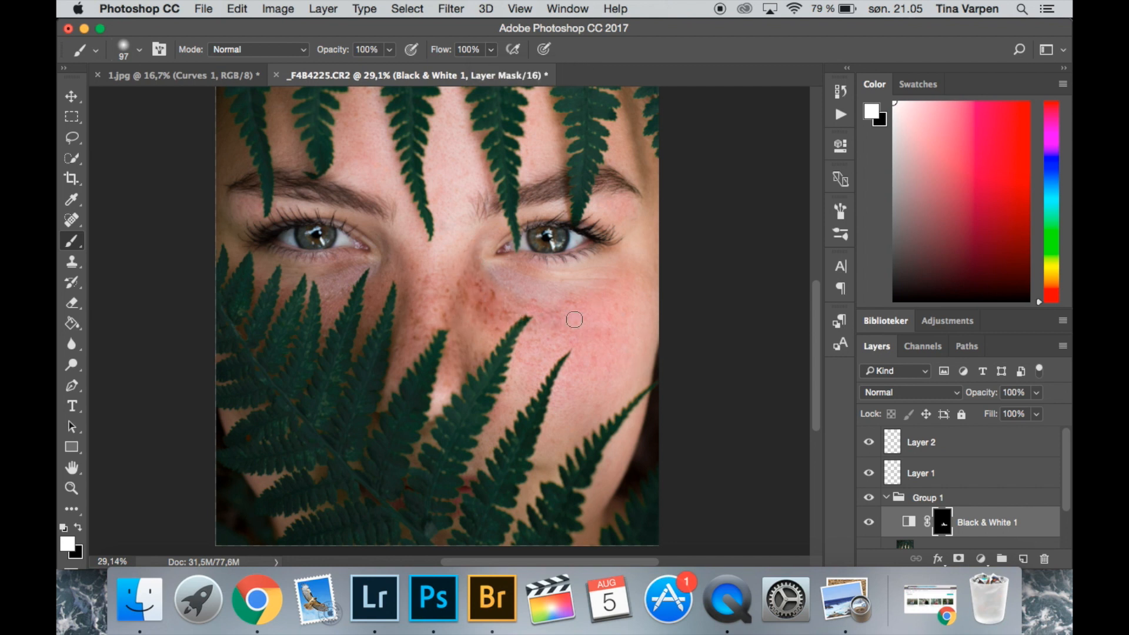
pyautogui.press('super+z')
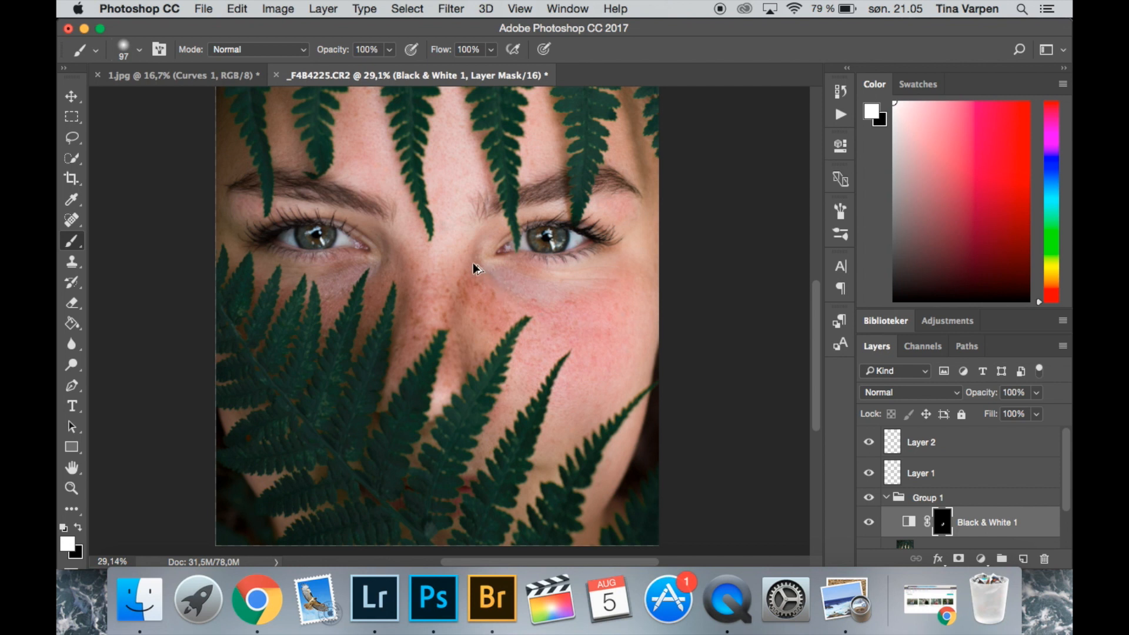
# Step: Set the brush flow to 8% and paint white on the Black & White mask over the freckles on the nose and cheeks
pyautogui.click(490, 49)
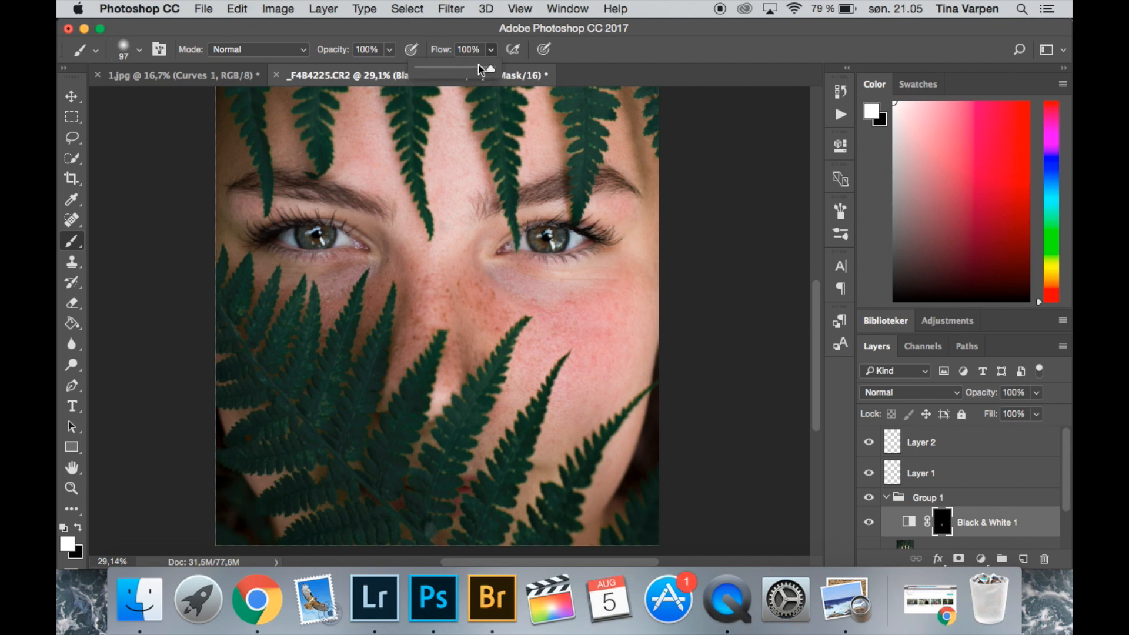
pyautogui.click(425, 69)
pyautogui.click(421, 287)
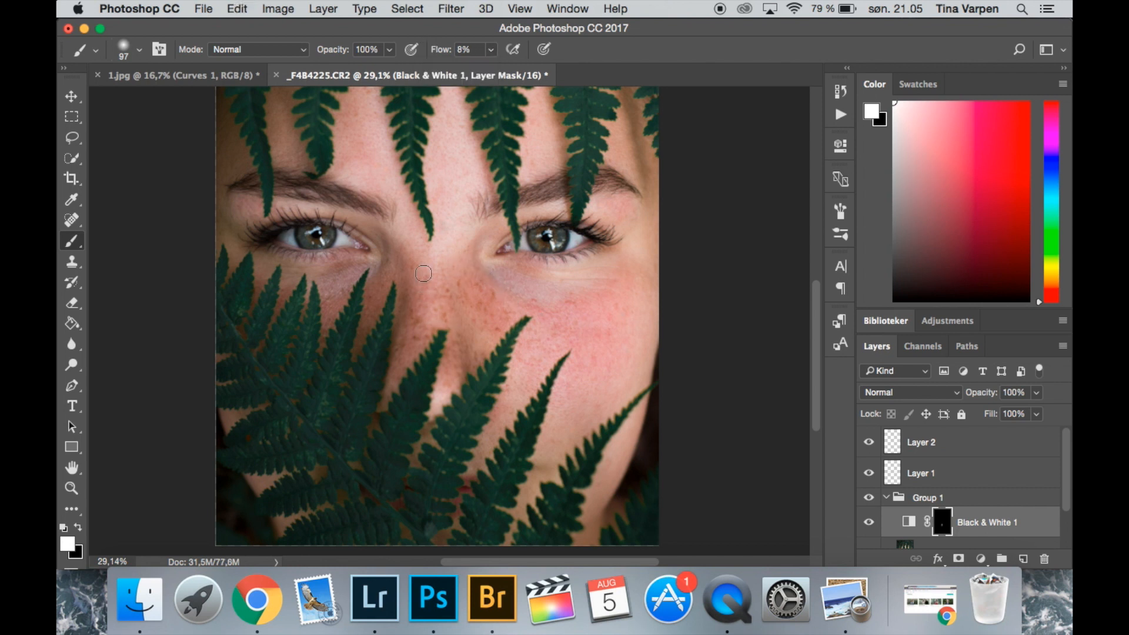
pyautogui.moveTo(482, 326)
pyautogui.mouseDown()
pyautogui.moveTo(584, 332)
pyautogui.moveTo(566, 319)
pyautogui.moveTo(589, 363)
pyautogui.moveTo(614, 357)
pyautogui.mouseUp()
pyautogui.moveTo(407, 294)
pyautogui.mouseDown()
pyautogui.moveTo(385, 285)
pyautogui.moveTo(406, 318)
pyautogui.mouseUp()
pyautogui.moveTo(544, 316)
pyautogui.mouseDown()
pyautogui.moveTo(538, 324)
pyautogui.moveTo(571, 345)
pyautogui.moveTo(599, 335)
pyautogui.mouseUp()
pyautogui.scroll(5, 583, 399)
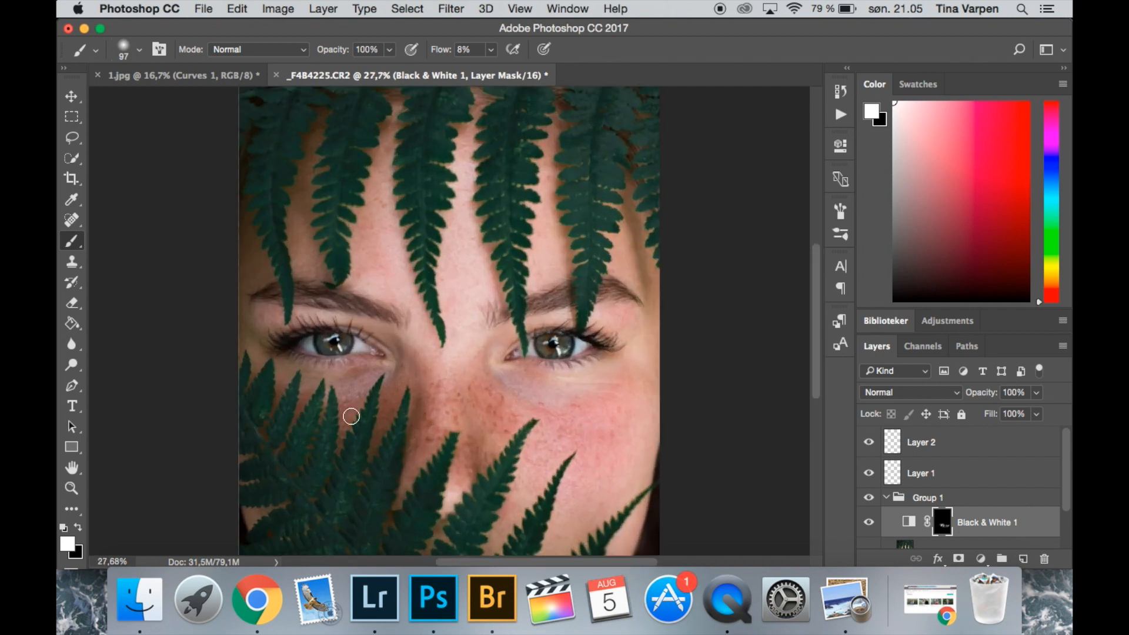
pyautogui.scroll(-5, 479, 397)
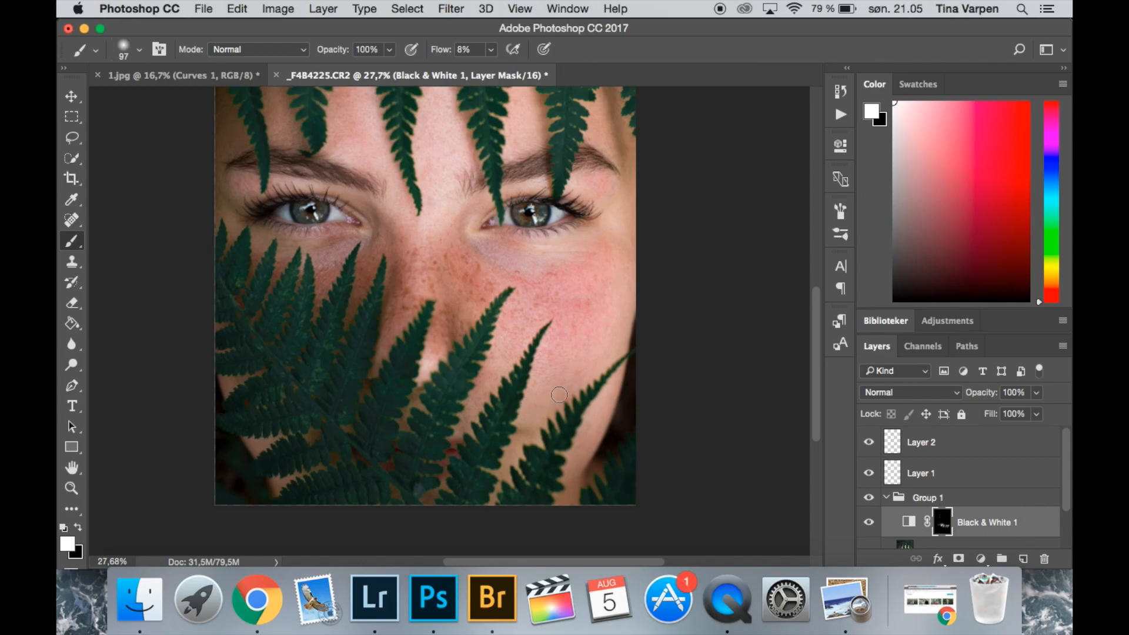
pyautogui.scroll(5, 812, 486)
# Step: Compare the face with Group 1 hidden and shown to judge the emphasized freckles
pyautogui.click(868, 498)
pyautogui.click(869, 498)
pyautogui.click(868, 498)
pyautogui.click(870, 500)
pyautogui.click(870, 500)
pyautogui.click(870, 500)
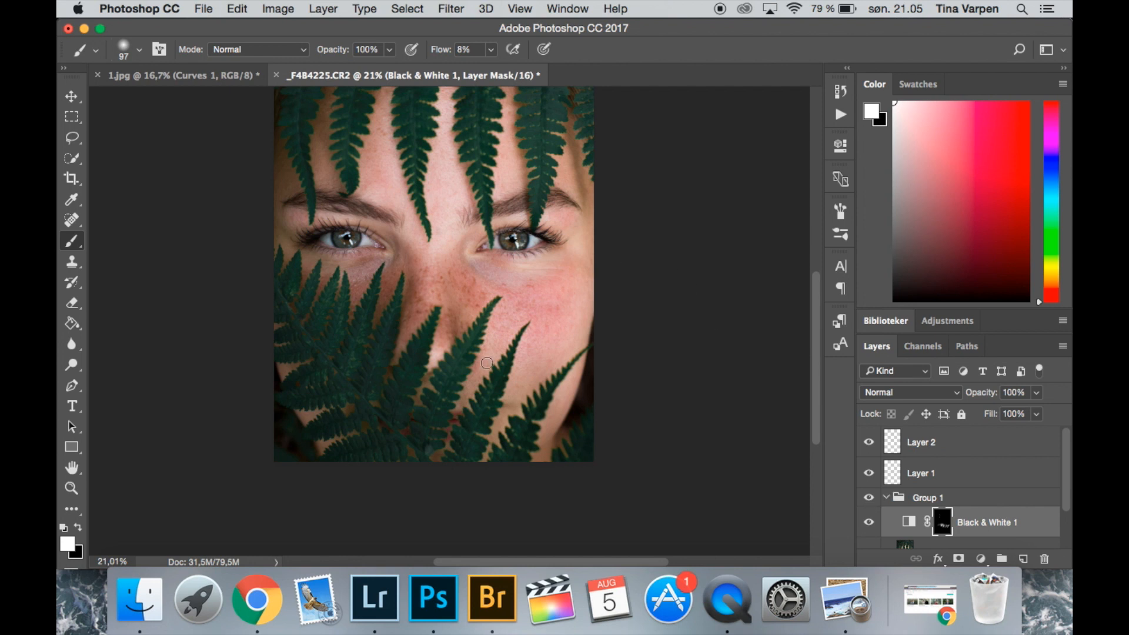
pyautogui.scroll(-4, 480, 385)
pyautogui.scroll(3, 480, 385)
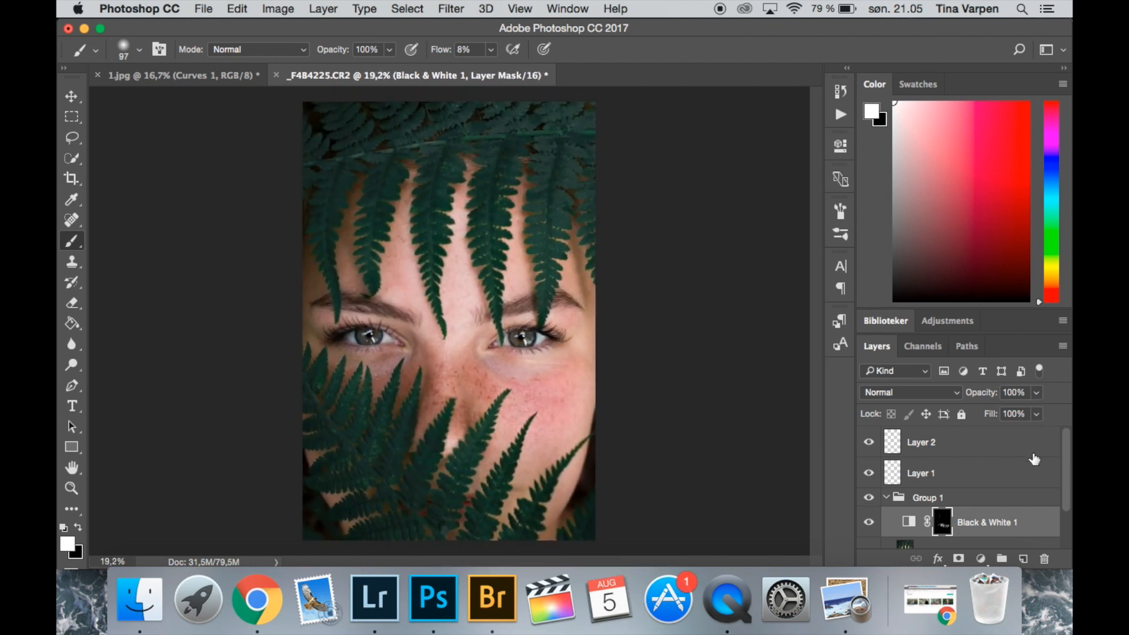
# Step: Add a Curves adjustment above Layer 2 and shape a gentle S-curve by lowering the shadows and lifting the highlights
pyautogui.click(1008, 452)
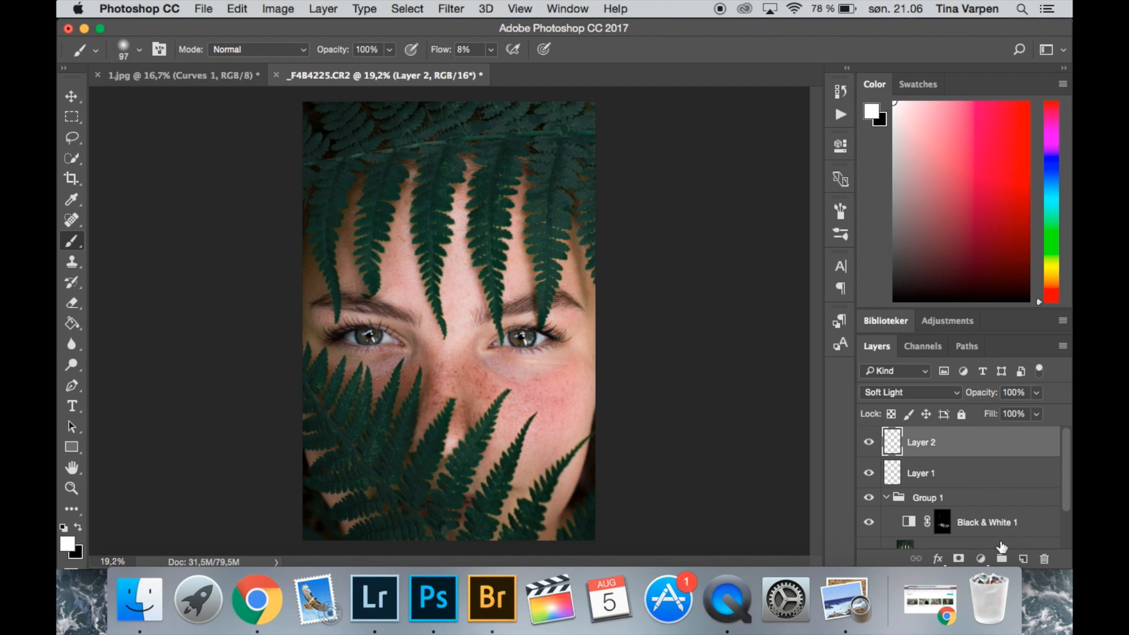
pyautogui.click(982, 559)
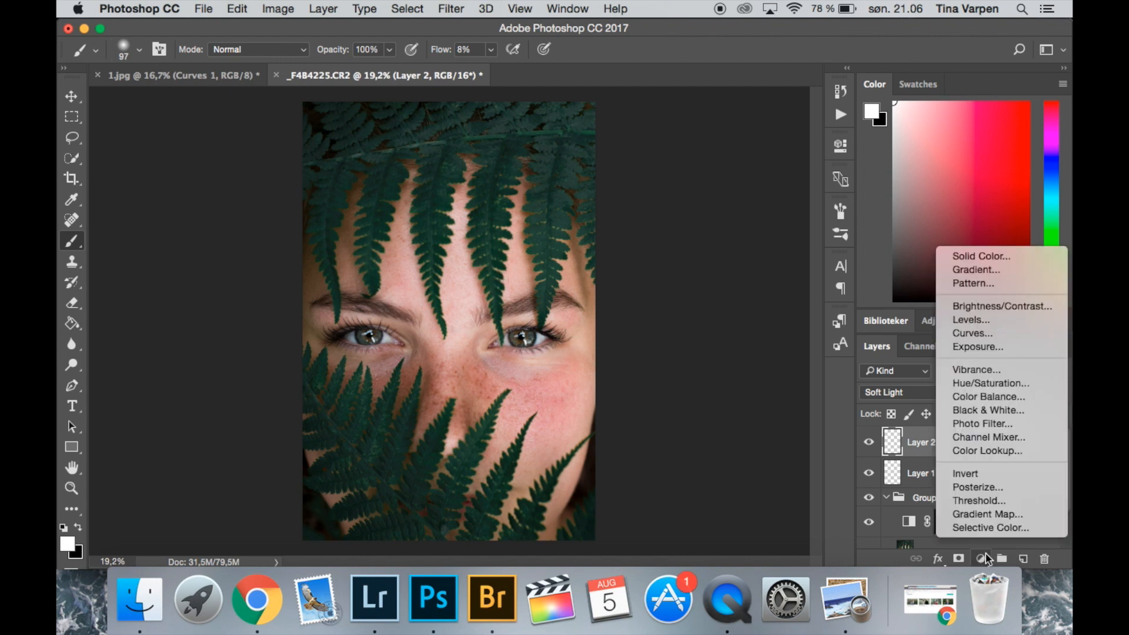
pyautogui.click(986, 334)
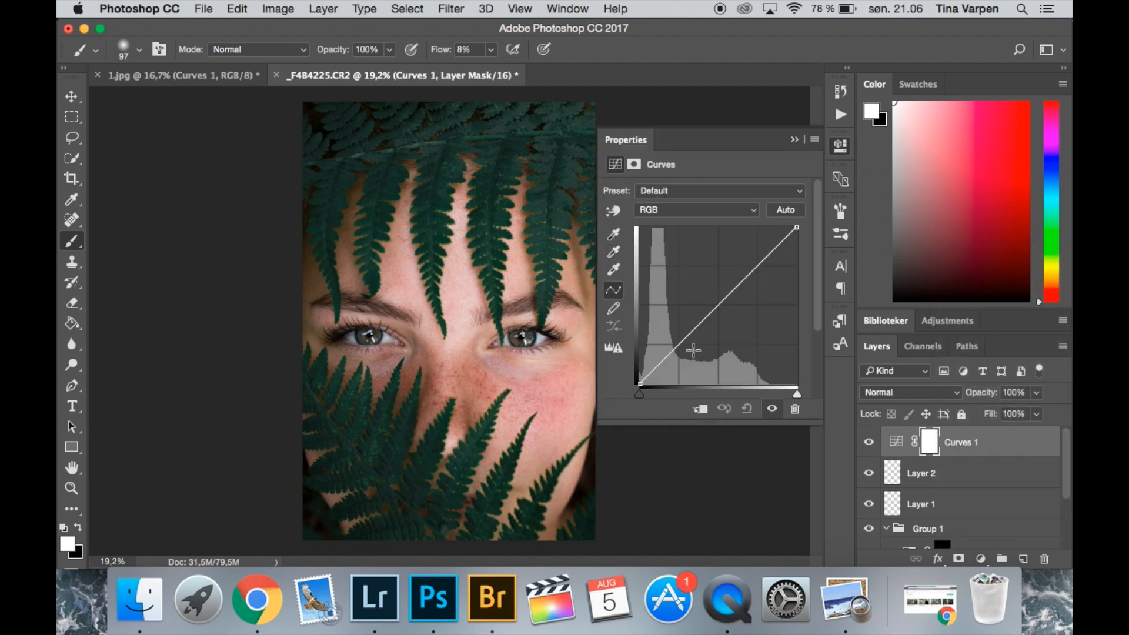
pyautogui.moveTo(678, 348); pyautogui.dragTo(680, 350)
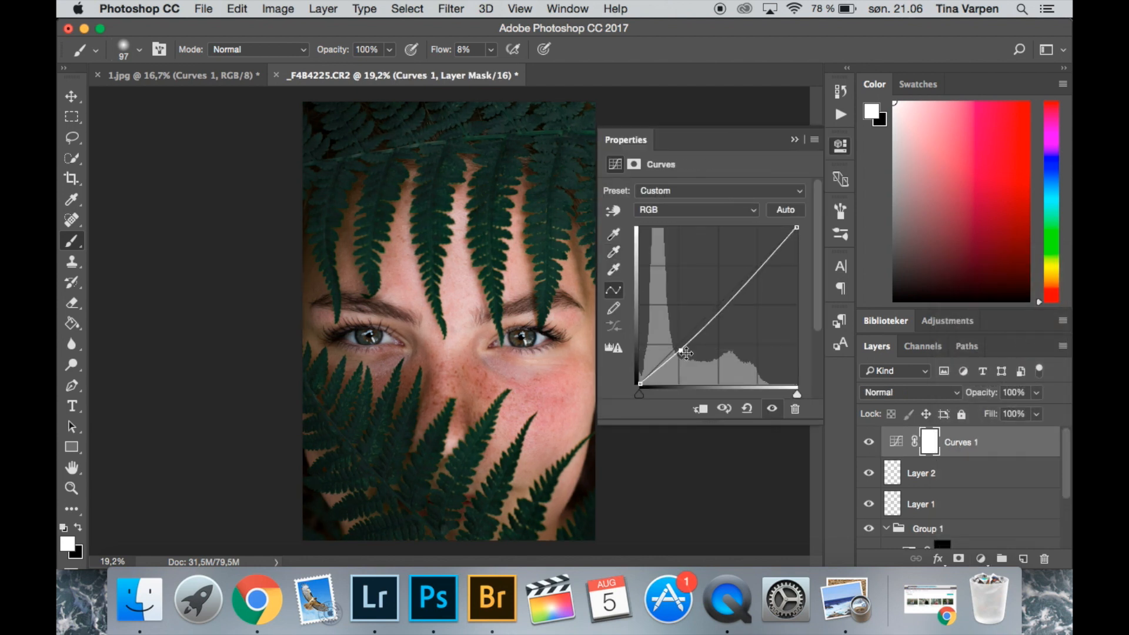
pyautogui.moveTo(764, 266); pyautogui.dragTo(757, 261)
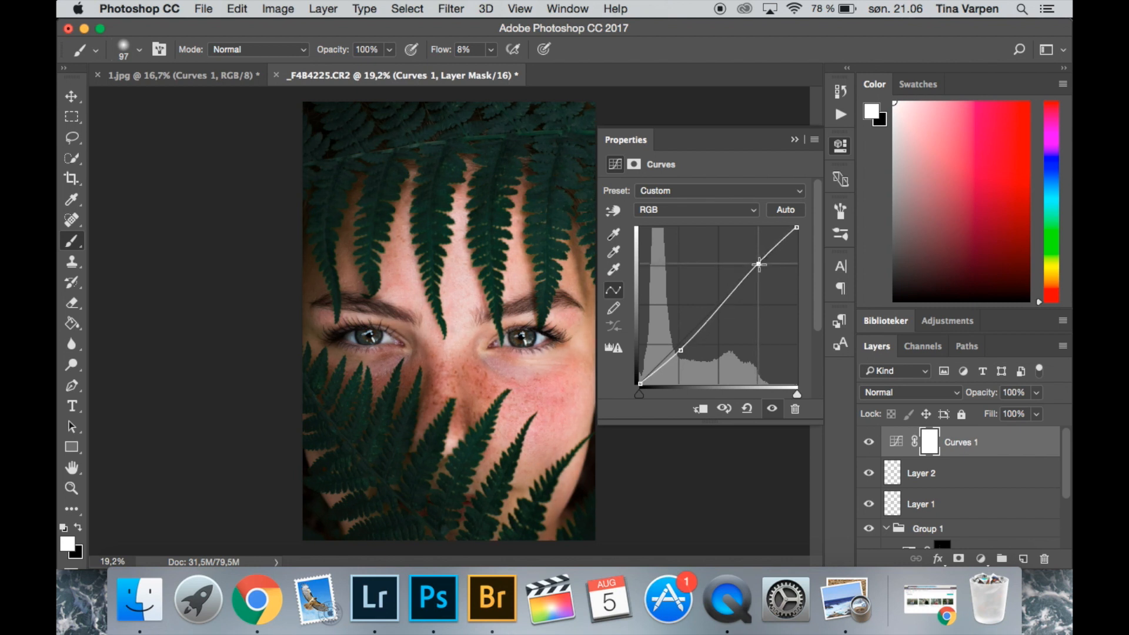
pyautogui.click(795, 141)
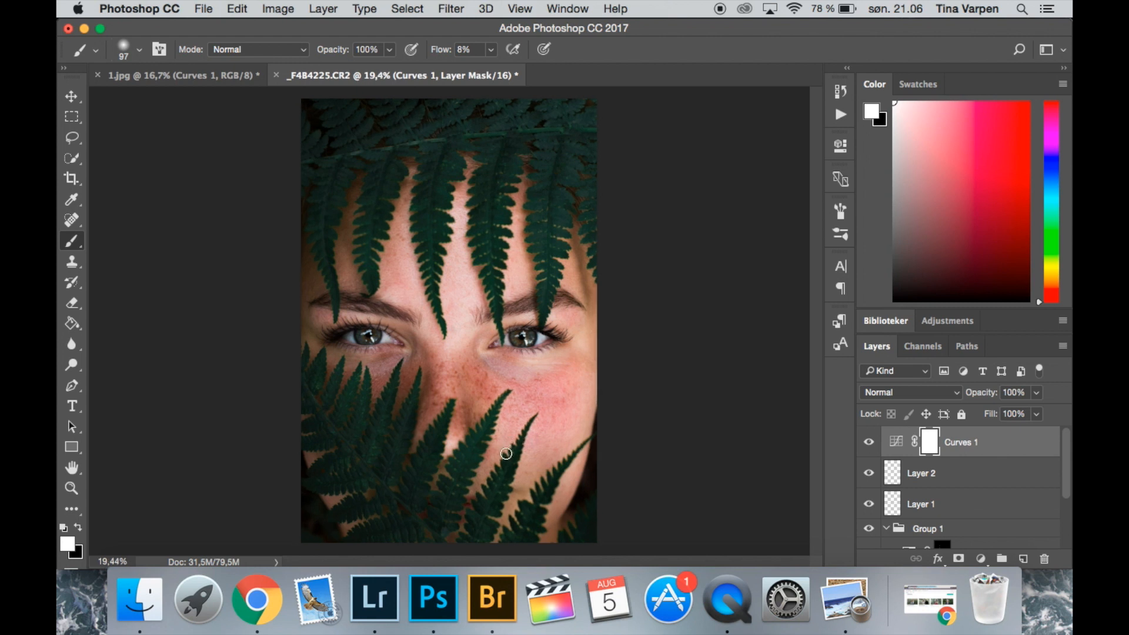
pyautogui.scroll(3, 507, 452)
pyautogui.scroll(-4, 507, 453)
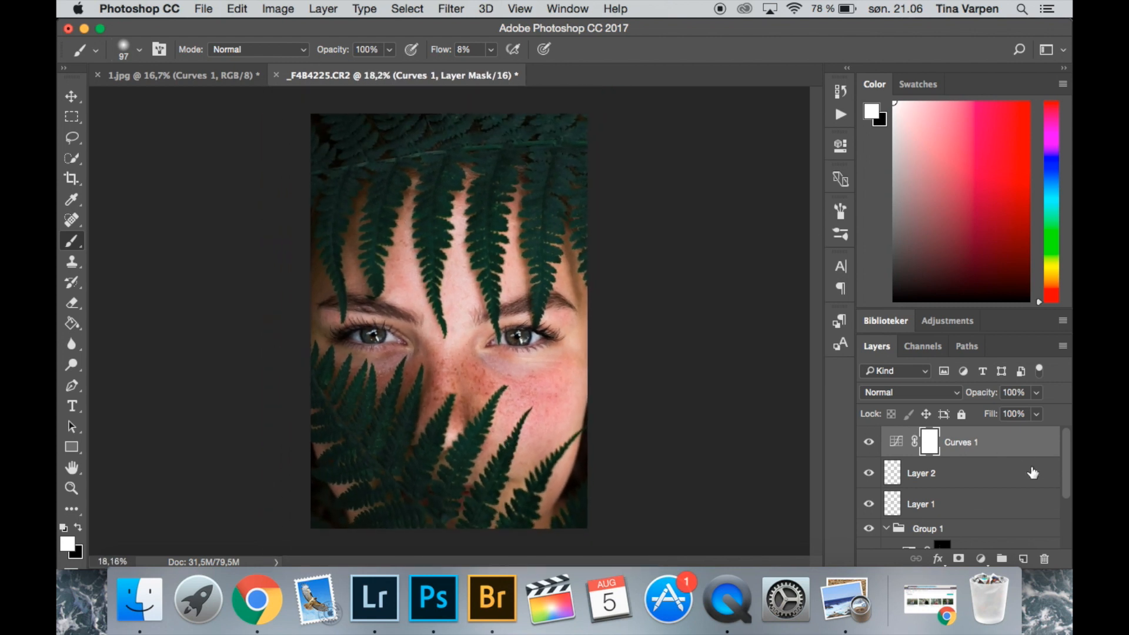
# Step: Add a Selective Color adjustment and set the Reds to Cyan +18% and Yellow -14%
pyautogui.click(980, 559)
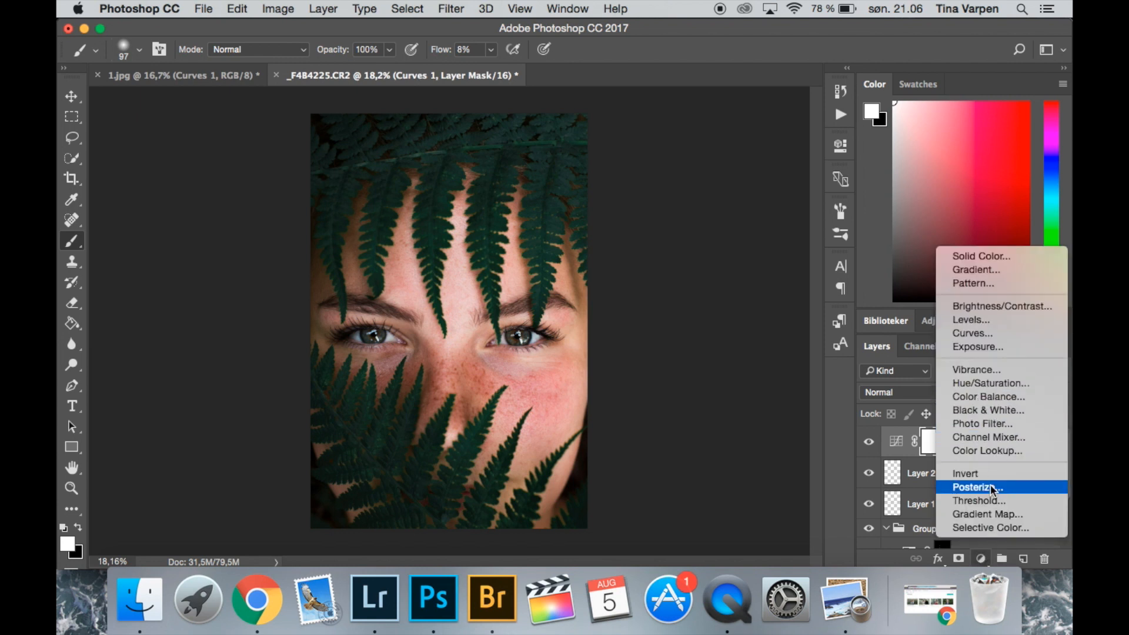
pyautogui.click(993, 528)
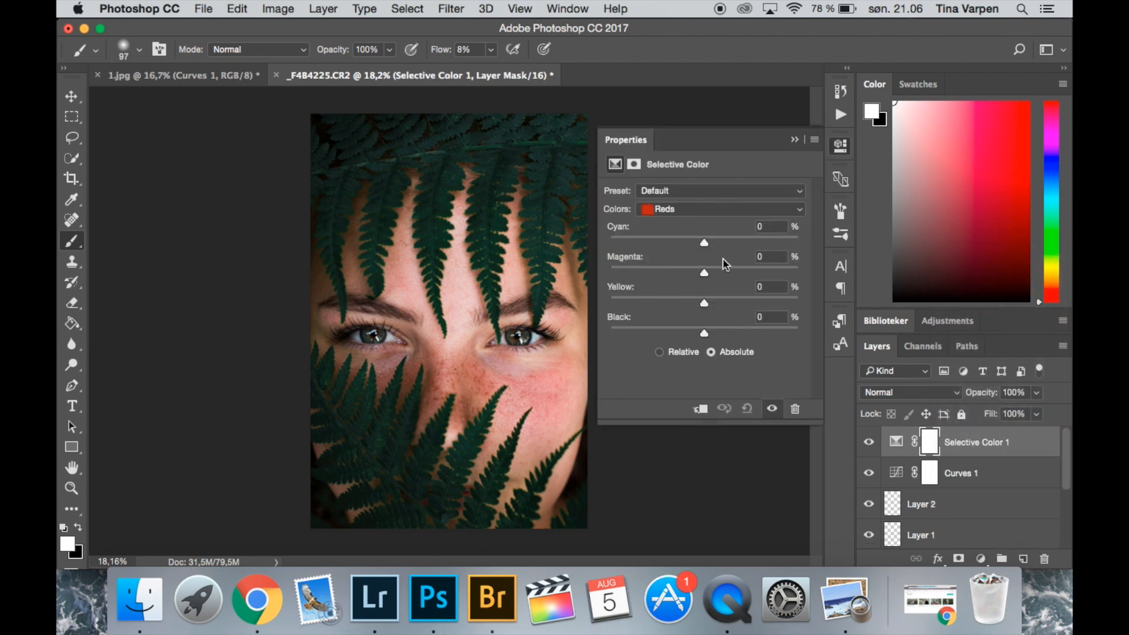
pyautogui.moveTo(703, 245)
pyautogui.mouseDown()
pyautogui.moveTo(690, 250)
pyautogui.moveTo(734, 245)
pyautogui.moveTo(713, 249)
pyautogui.mouseUp()
pyautogui.moveTo(729, 277); pyautogui.dragTo(708, 276)
pyautogui.moveTo(704, 303)
pyautogui.mouseDown()
pyautogui.moveTo(717, 306)
pyautogui.moveTo(684, 304)
pyautogui.mouseUp()
pyautogui.moveTo(725, 243); pyautogui.dragTo(720, 243)
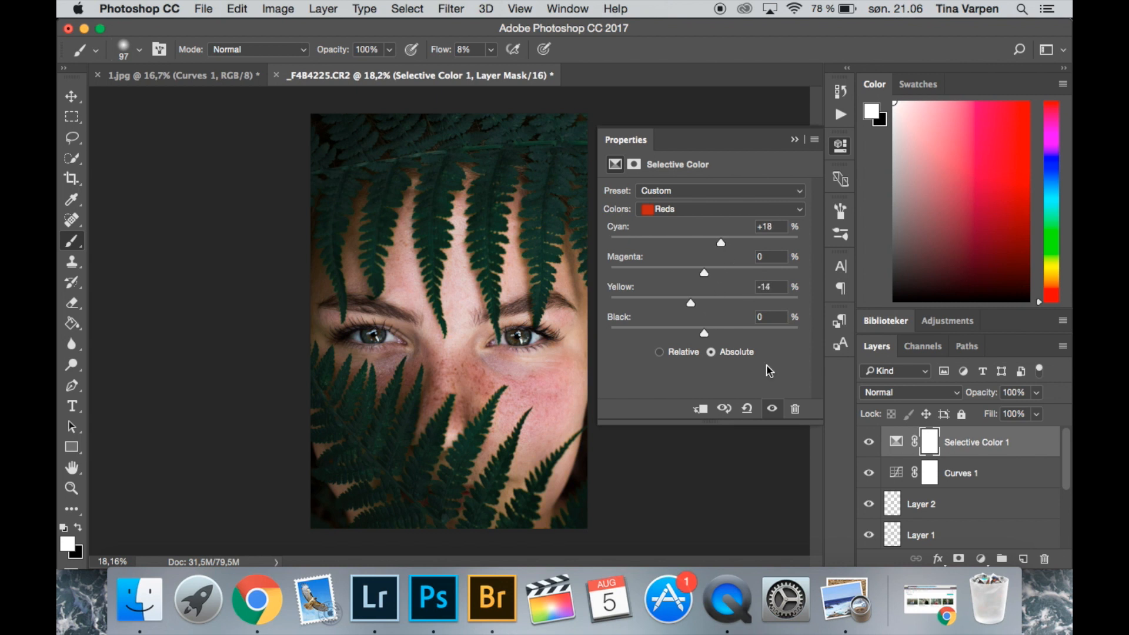
pyautogui.click(794, 140)
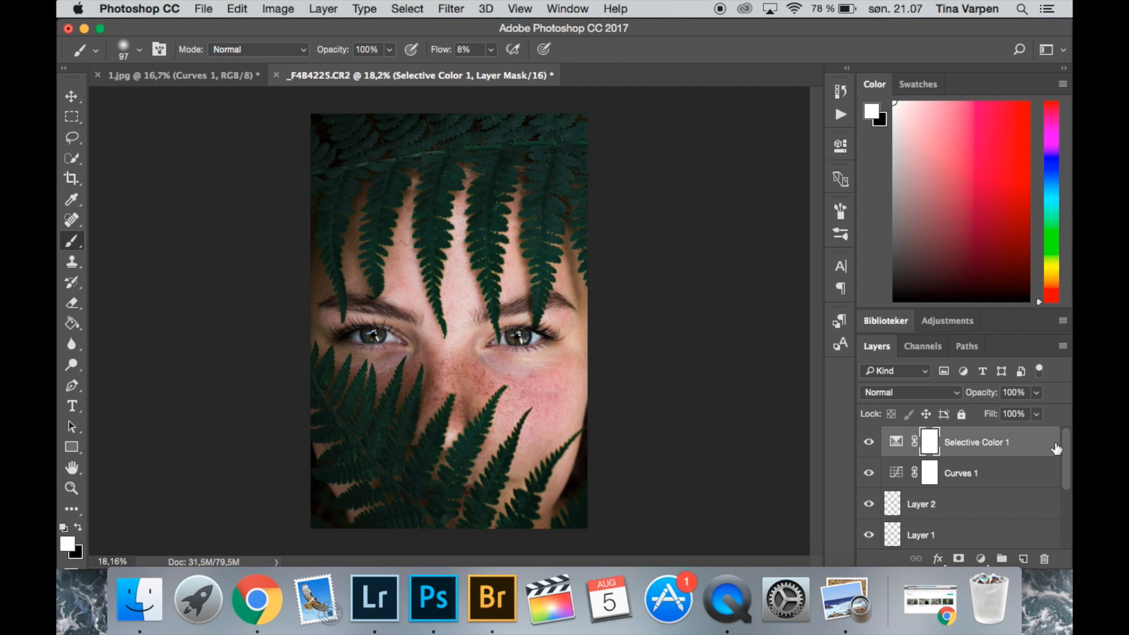
# Step: Add a Color Balance adjustment, shift the midtones to Cyan–Red -7 and slightly toward blue, and compare with it hidden and shown
pyautogui.click(980, 558)
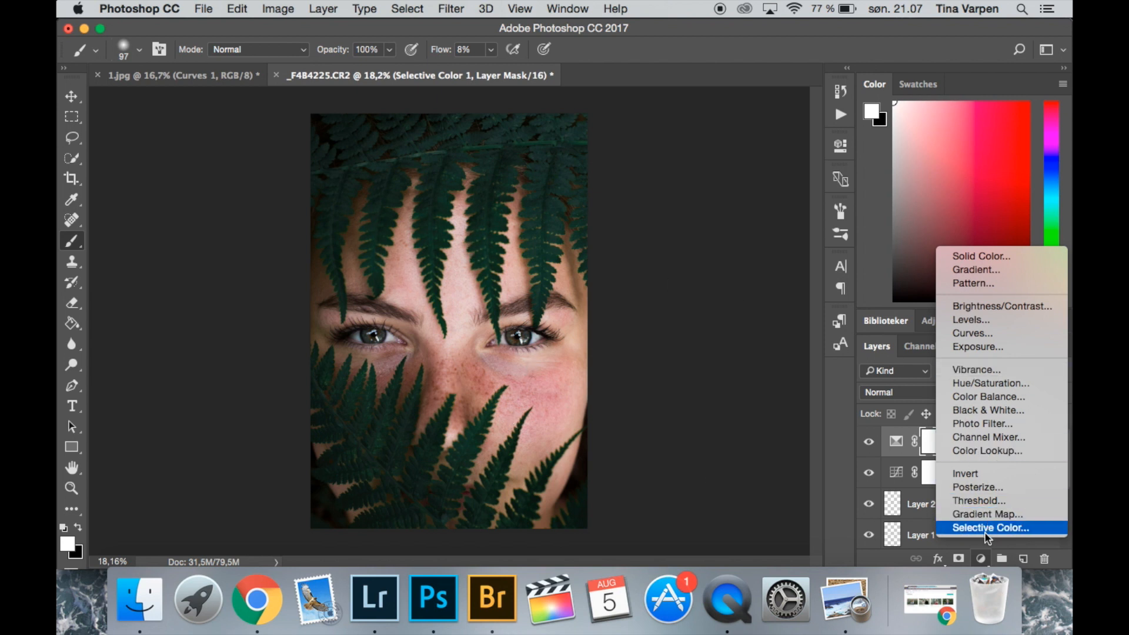
pyautogui.click(976, 396)
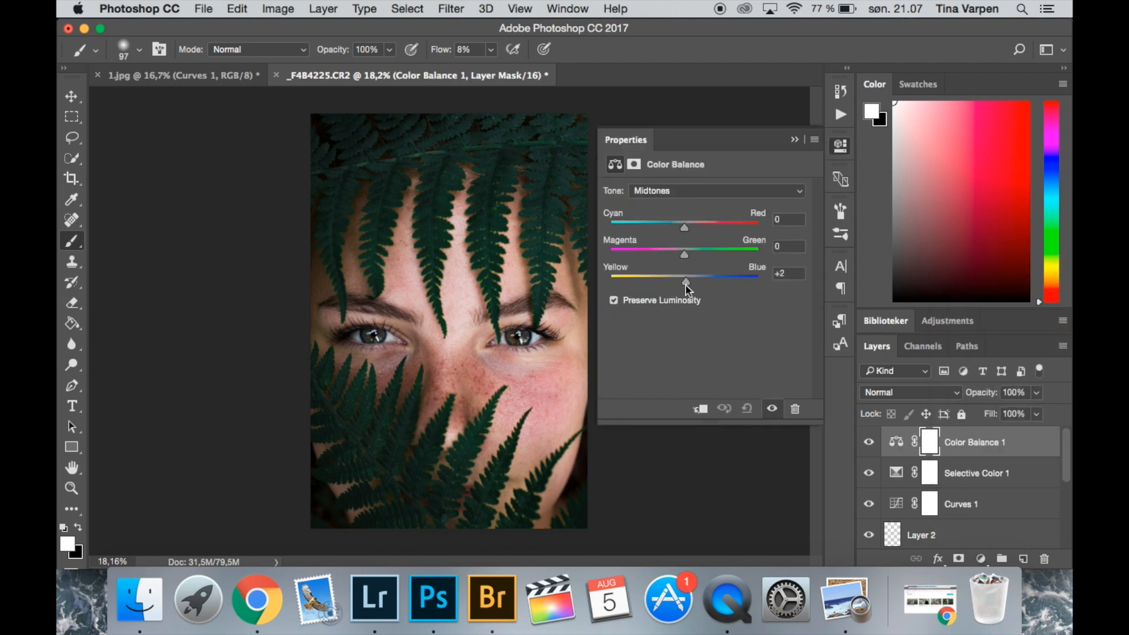
pyautogui.moveTo(689, 284); pyautogui.dragTo(692, 284)
pyautogui.moveTo(685, 233); pyautogui.dragTo(680, 228)
pyautogui.click(868, 444)
pyautogui.click(869, 444)
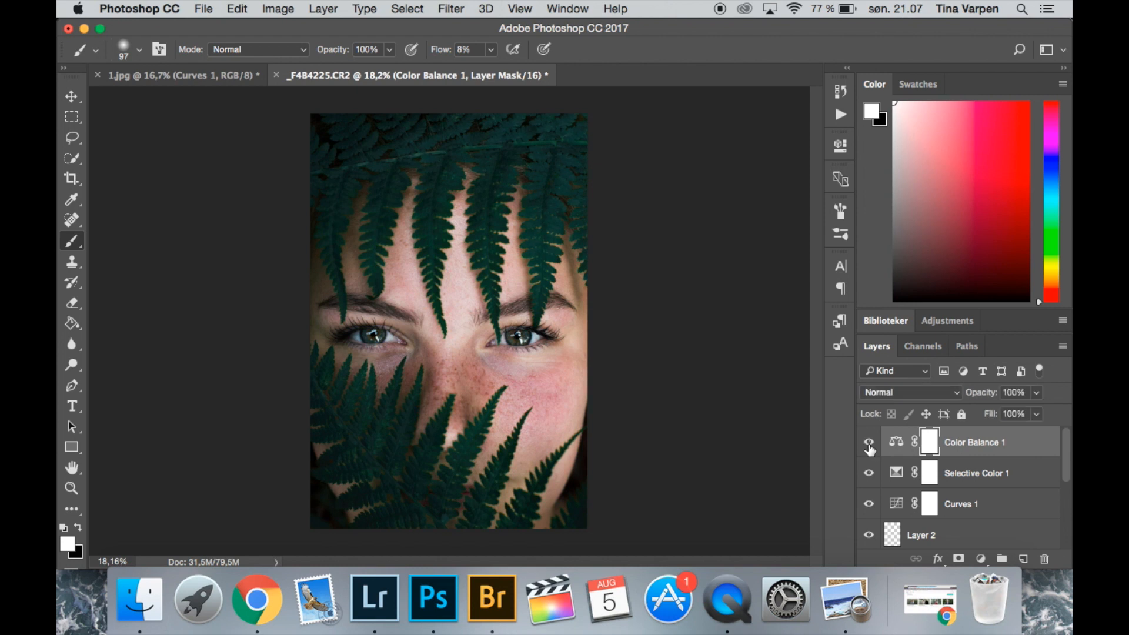
# Step: Add a Brightness/Contrast adjustment above Color Balance and set its brightness to -13
pyautogui.click(980, 558)
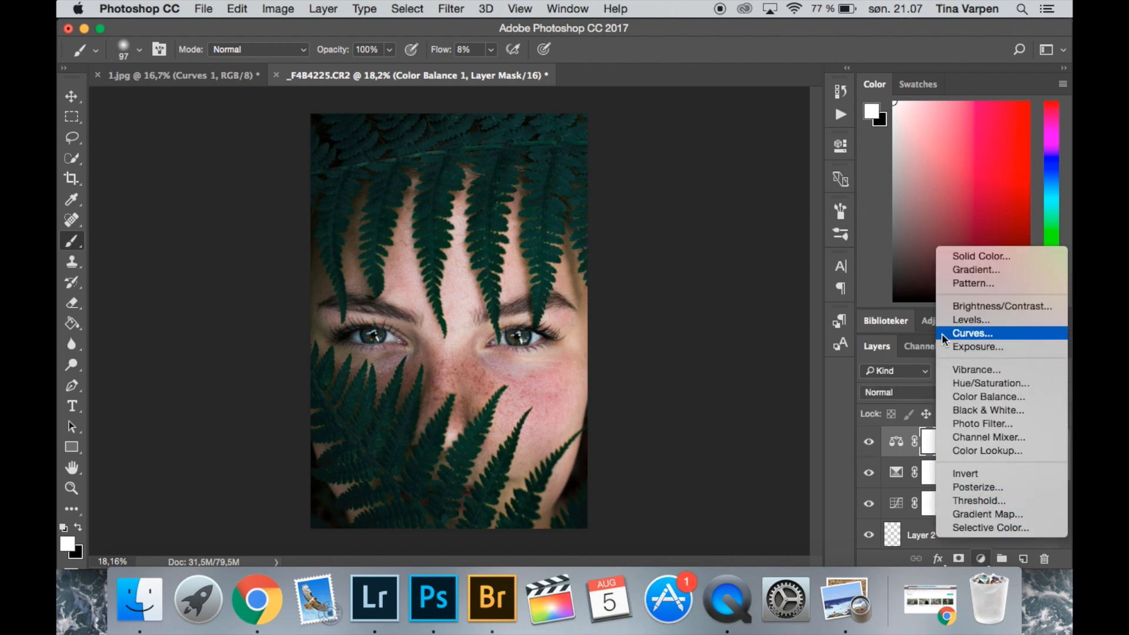
pyautogui.click(990, 306)
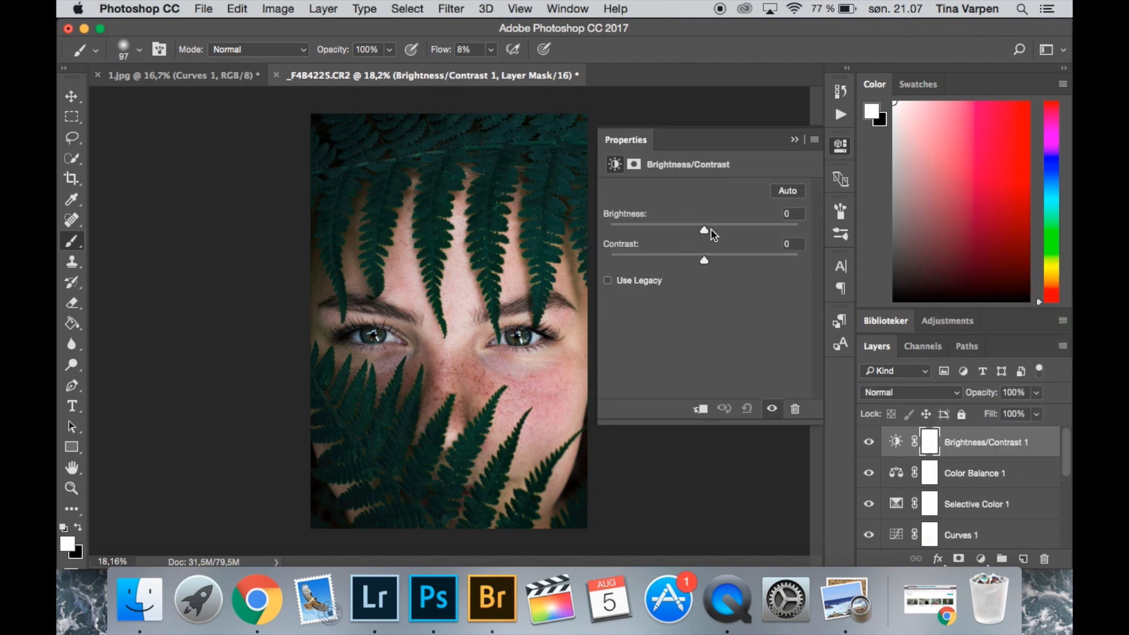
pyautogui.moveTo(703, 229); pyautogui.dragTo(695, 230)
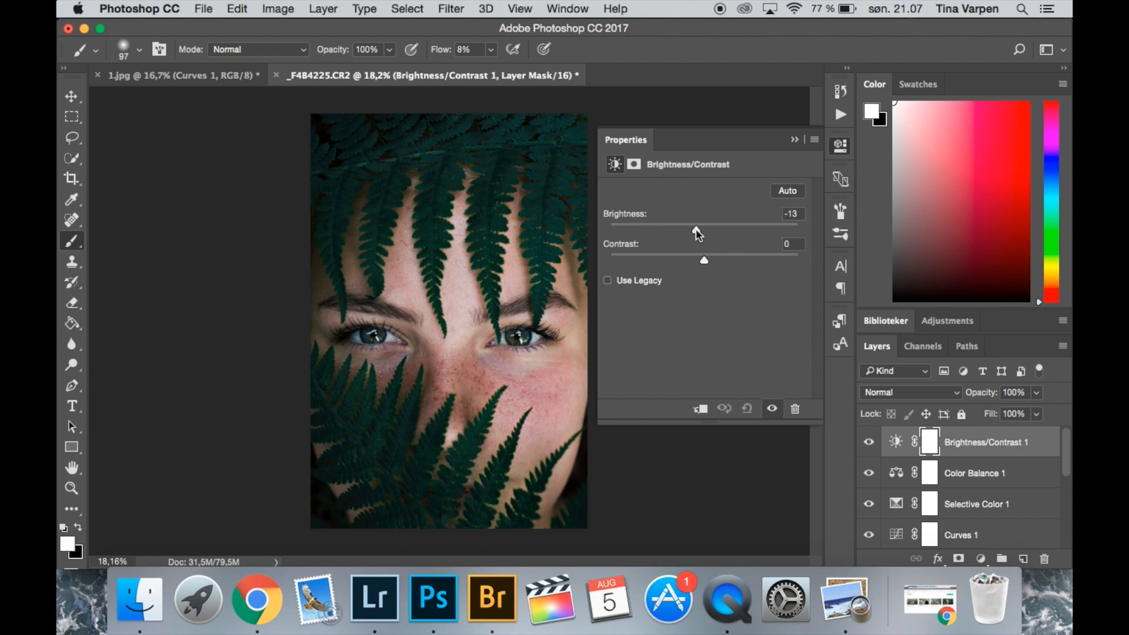
# Step: Set the Color Balance adjustment's midtone Yellow–Blue value to +1 and nudge its Cyan–Red value up slightly
pyautogui.click(937, 486)
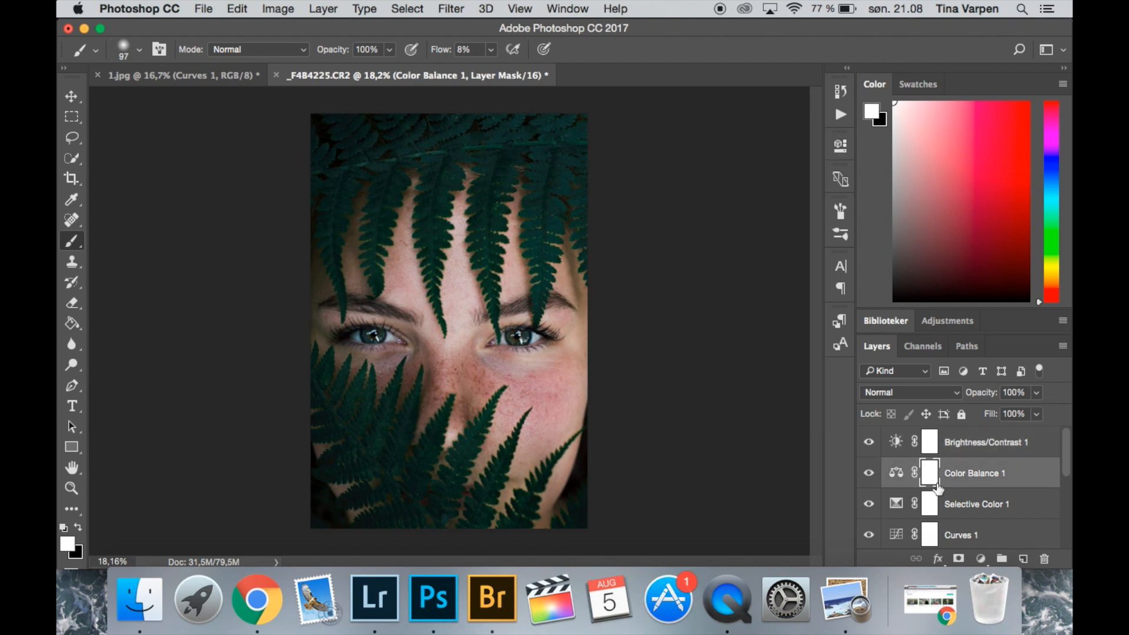
pyautogui.click(840, 147)
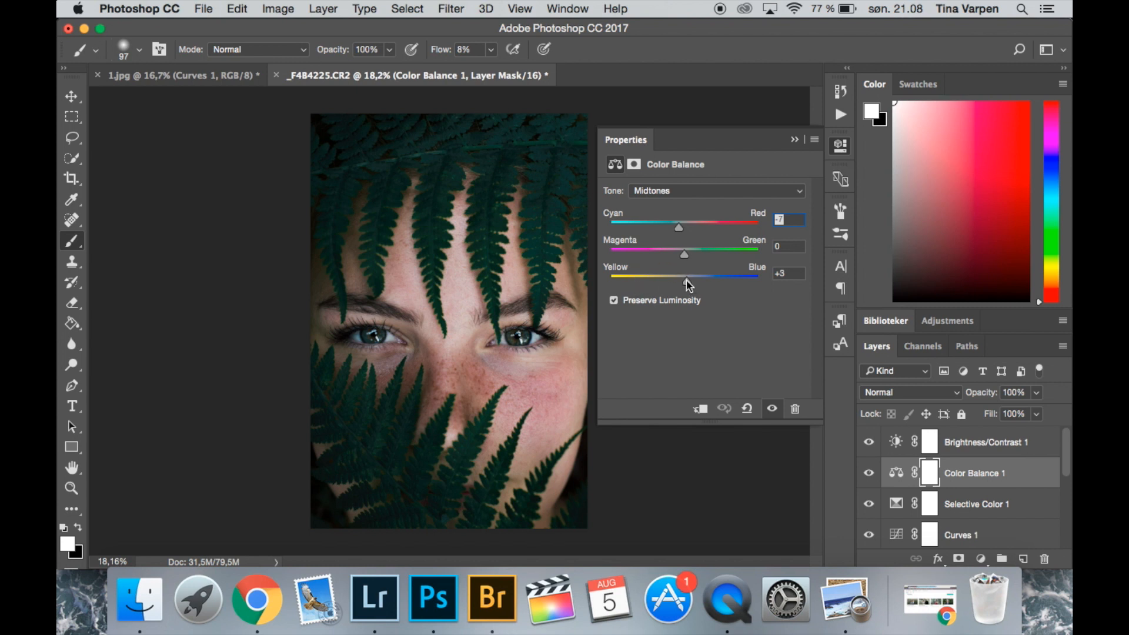
pyautogui.click(869, 474)
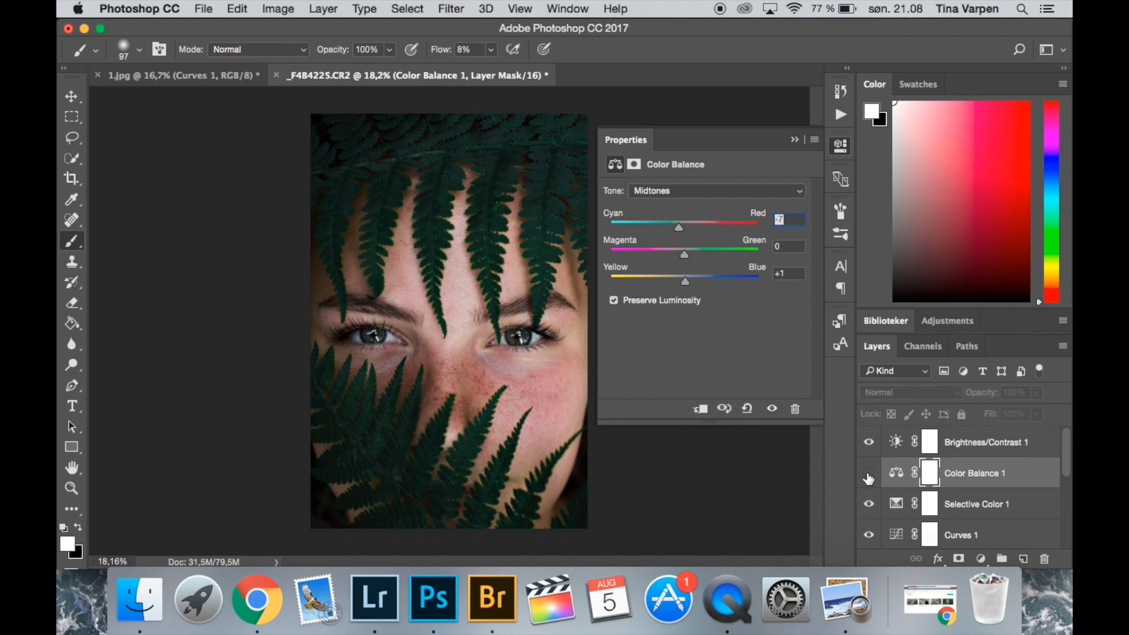
pyautogui.click(869, 474)
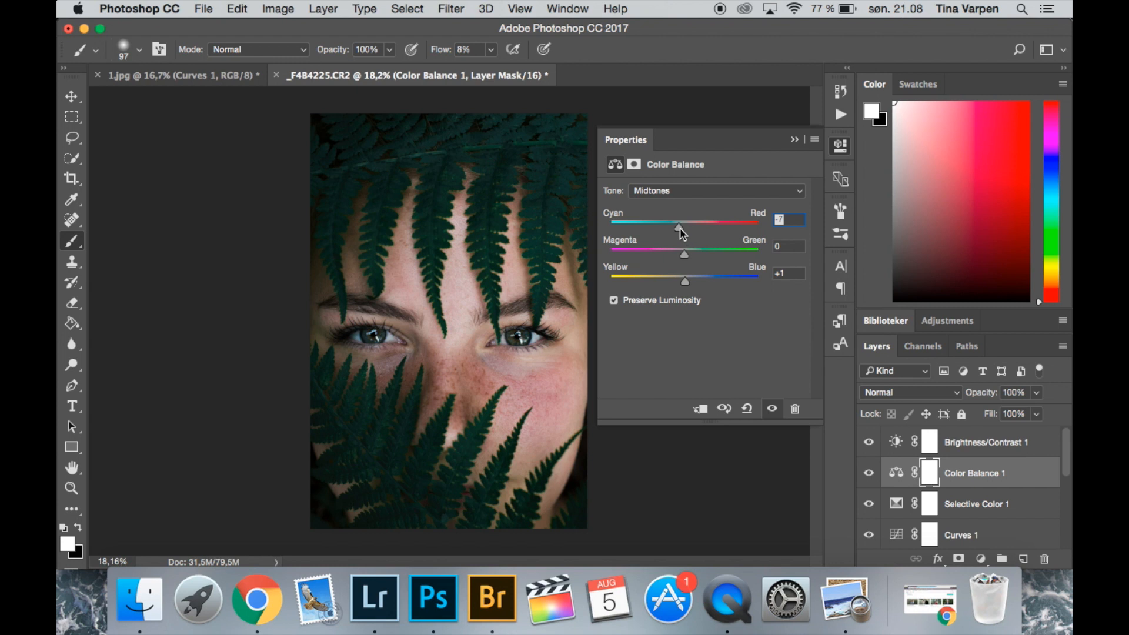
pyautogui.press('Up')
pyautogui.click(795, 140)
# Step: Compare the portrait's color tone with the Color Balance adjustment repeatedly hidden and shown
pyautogui.click(870, 474)
pyautogui.click(870, 474)
pyautogui.click(869, 474)
pyautogui.click(868, 474)
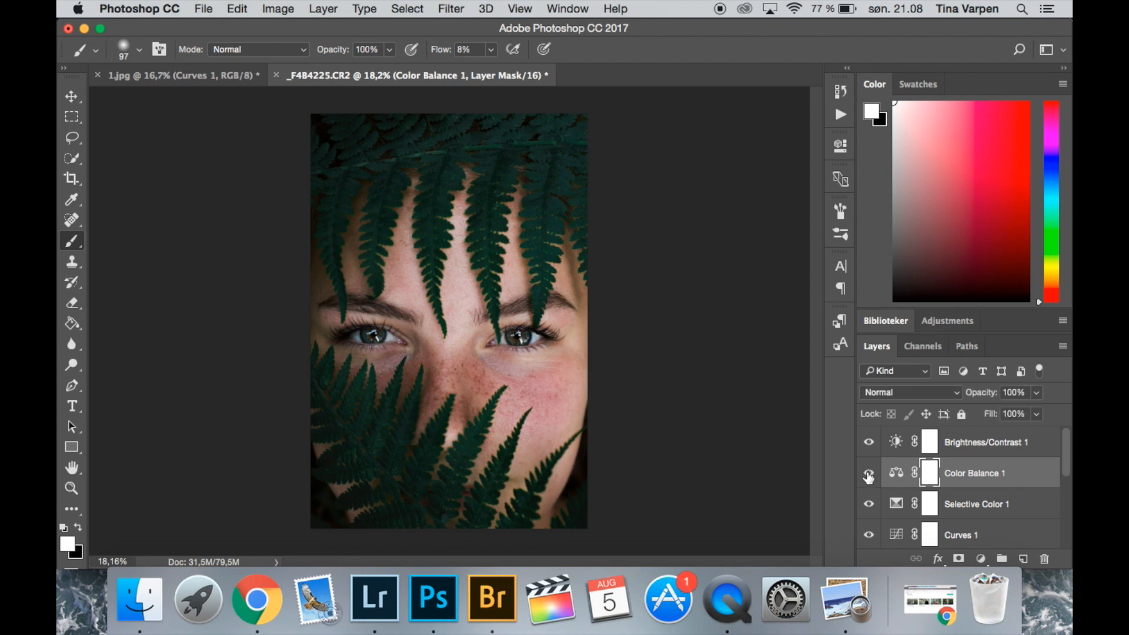
pyautogui.click(867, 474)
pyautogui.click(868, 474)
pyautogui.click(867, 474)
pyautogui.click(865, 472)
pyautogui.click(866, 475)
pyautogui.click(869, 473)
# Step: Lower the Brightness/Contrast adjustment's brightness to -35
pyautogui.click(935, 446)
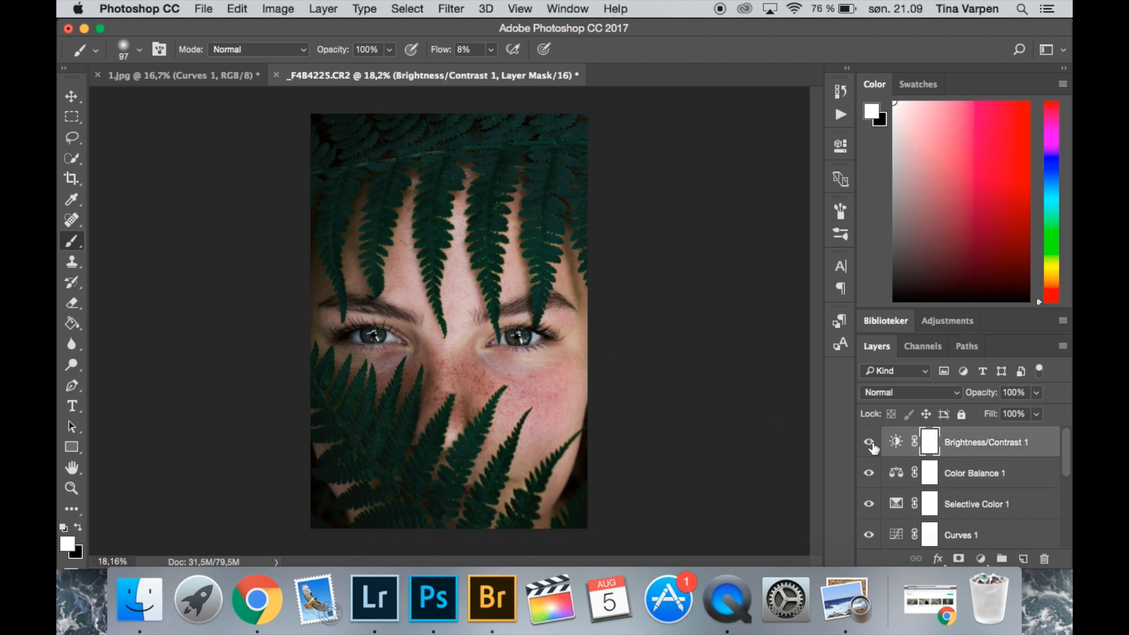
pyautogui.click(840, 145)
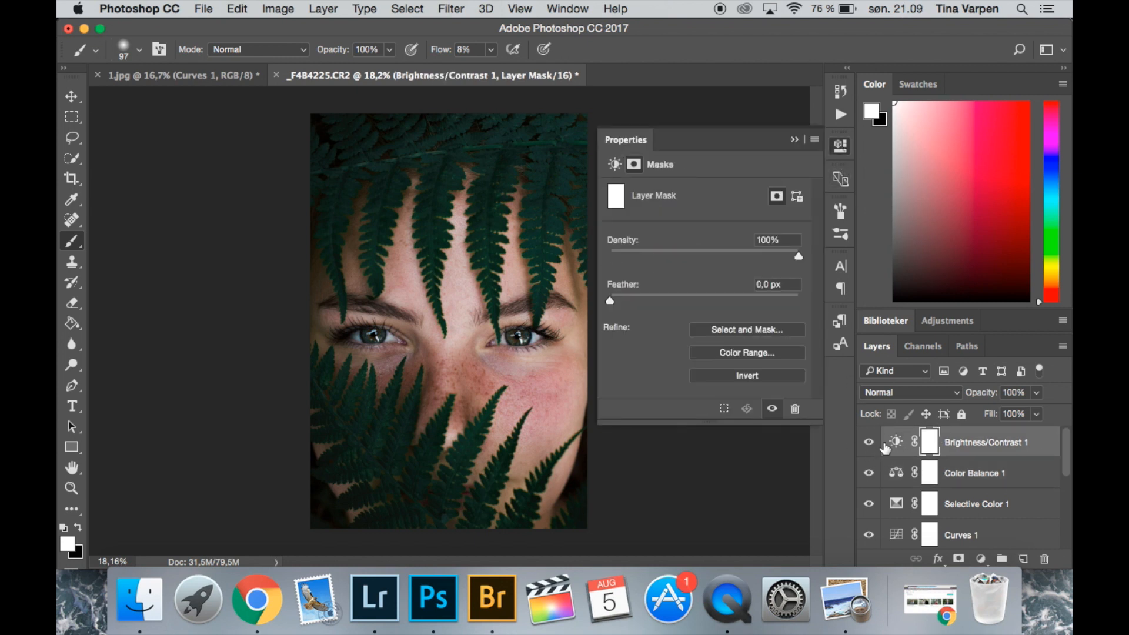
pyautogui.click(894, 442)
pyautogui.moveTo(694, 231); pyautogui.dragTo(682, 232)
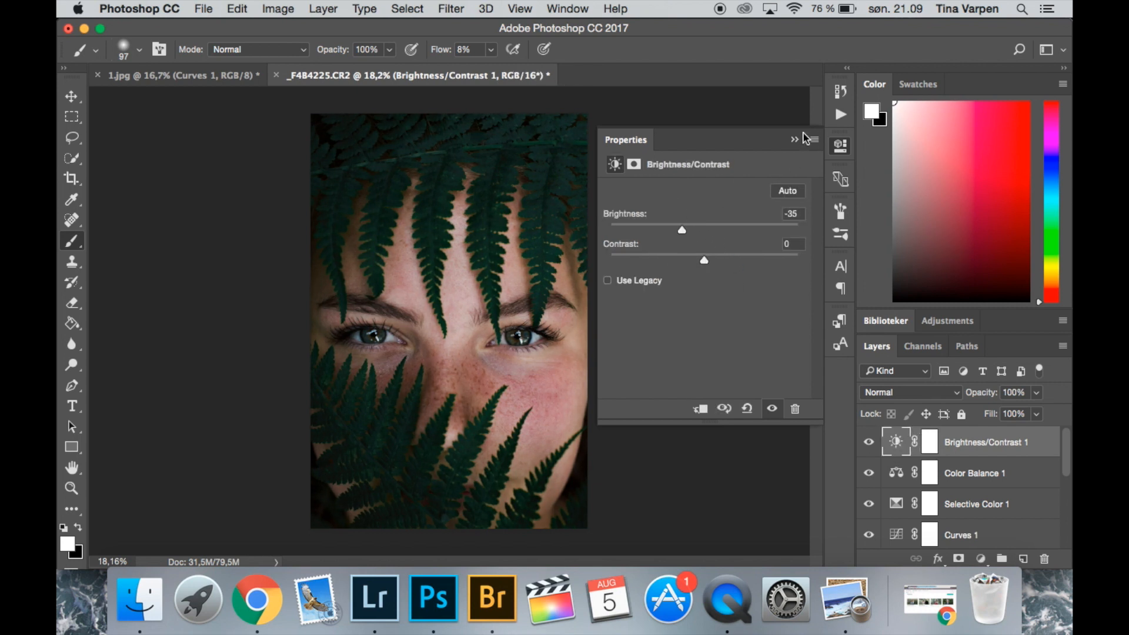
# Step: Paint black on the Brightness/Contrast mask over the eyes and nose bridge with a 332 px brush at 8% flow
pyautogui.click(929, 445)
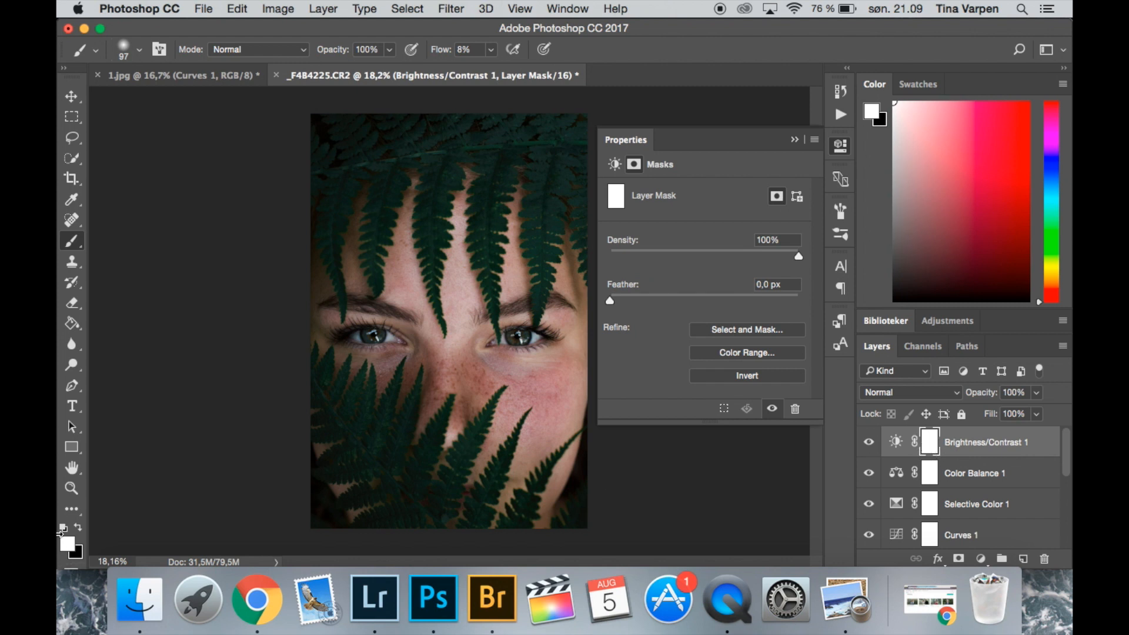
pyautogui.click(80, 528)
pyautogui.moveTo(360, 335)
pyautogui.mouseDown()
pyautogui.moveTo(423, 334)
pyautogui.moveTo(525, 327)
pyautogui.moveTo(519, 319)
pyautogui.moveTo(484, 333)
pyautogui.moveTo(548, 351)
pyautogui.mouseUp()
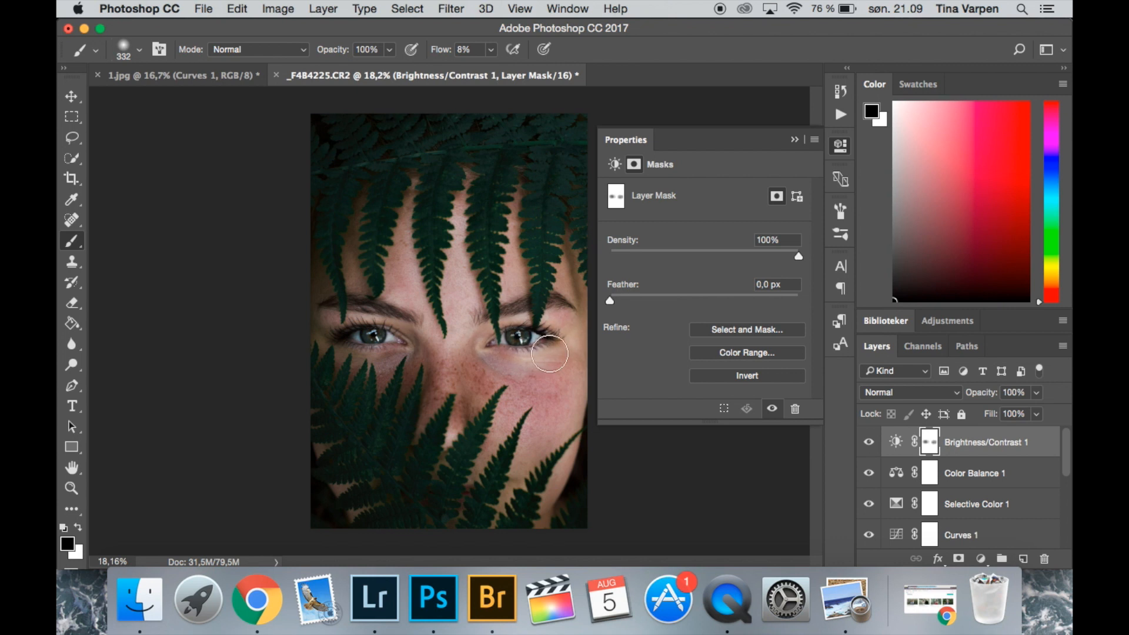
pyautogui.moveTo(422, 358)
pyautogui.mouseDown()
pyautogui.moveTo(500, 376)
pyautogui.moveTo(502, 388)
pyautogui.moveTo(556, 368)
pyautogui.moveTo(544, 336)
pyautogui.moveTo(482, 340)
pyautogui.moveTo(551, 337)
pyautogui.mouseUp()
pyautogui.click(794, 139)
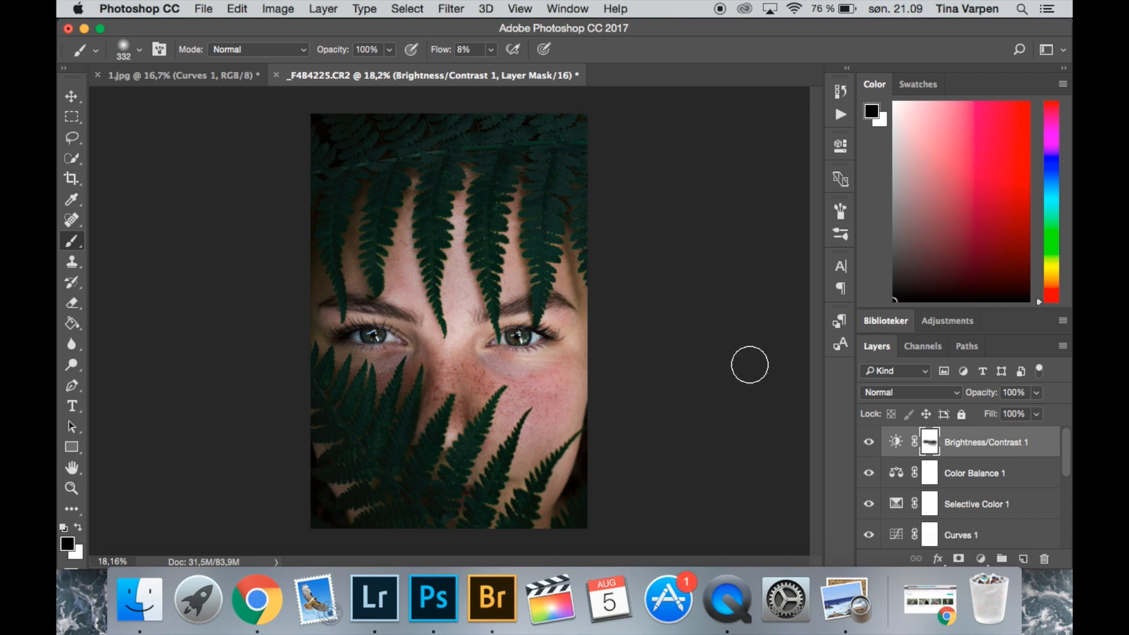
# Step: Set the brush flow to 100%, paint black on the Brightness/Contrast mask across both eyes, and switch the foreground color to white
pyautogui.click(490, 50)
pyautogui.moveTo(503, 68)
pyautogui.mouseDown()
pyautogui.moveTo(519, 100)
pyautogui.moveTo(517, 71)
pyautogui.moveTo(561, 76)
pyautogui.mouseUp()
pyautogui.click(369, 344)
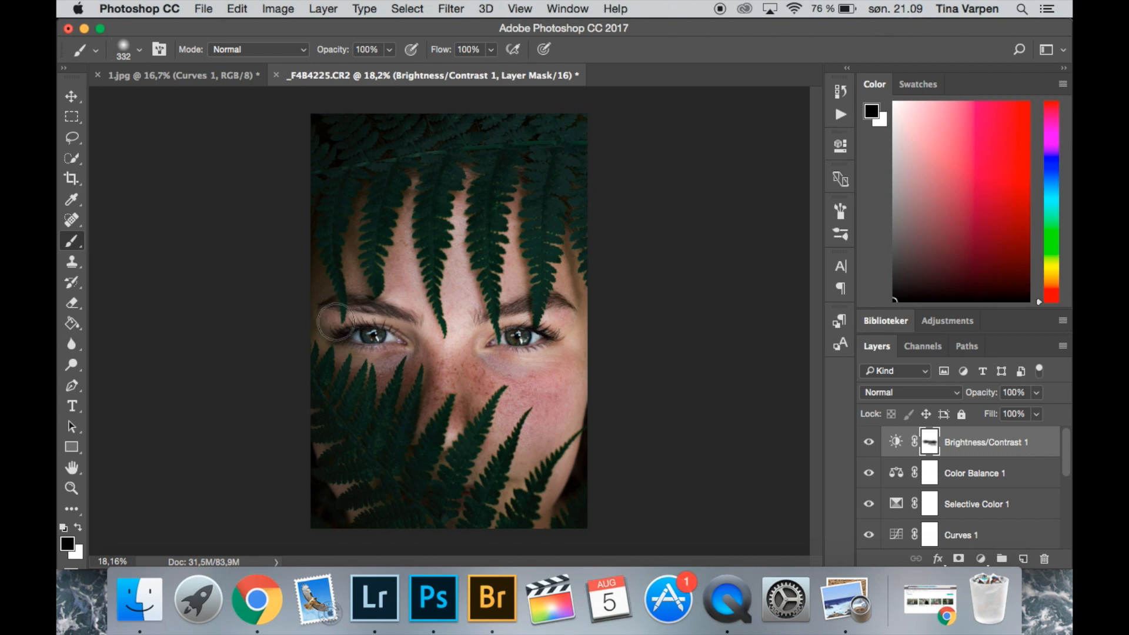
pyautogui.moveTo(477, 361)
pyautogui.mouseDown()
pyautogui.moveTo(371, 339)
pyautogui.moveTo(391, 352)
pyautogui.moveTo(374, 346)
pyautogui.moveTo(495, 354)
pyautogui.mouseUp()
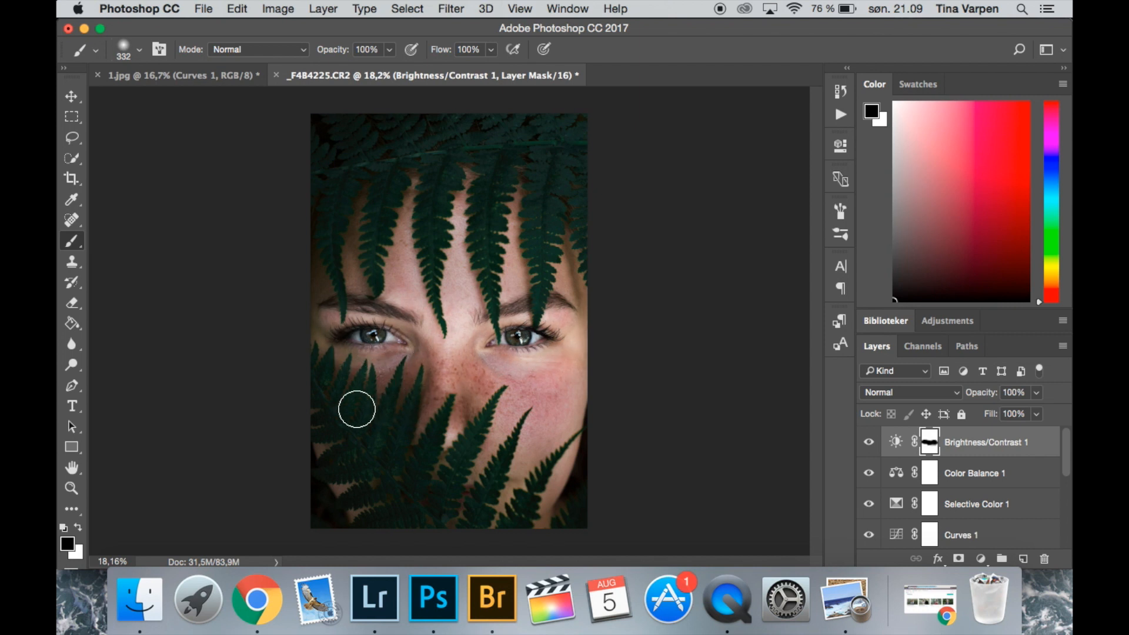
pyautogui.press('x')
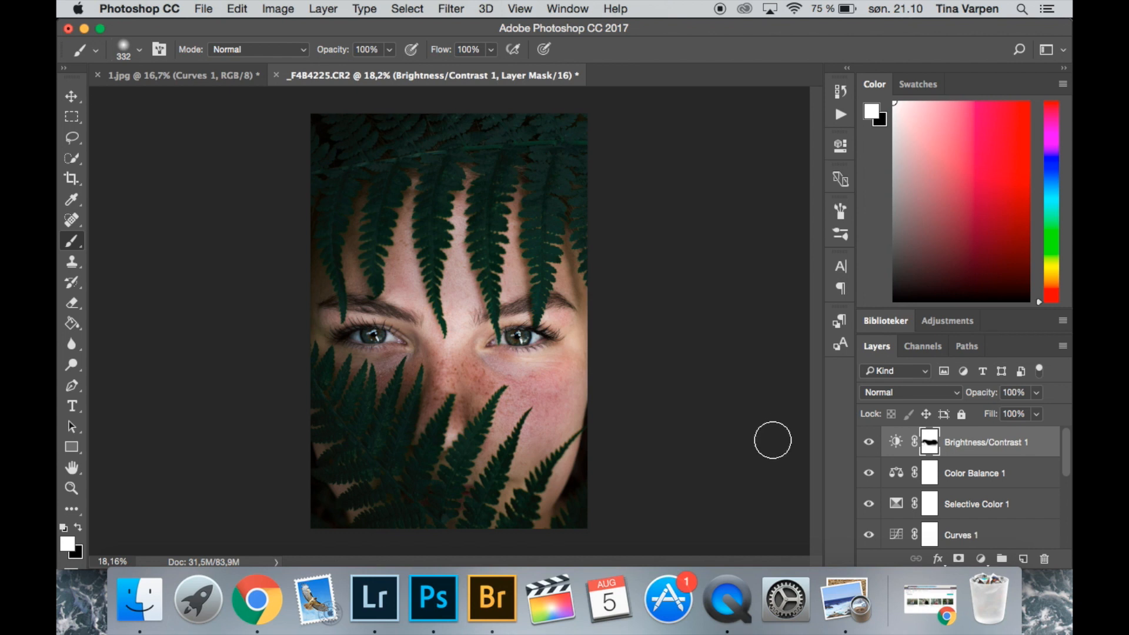